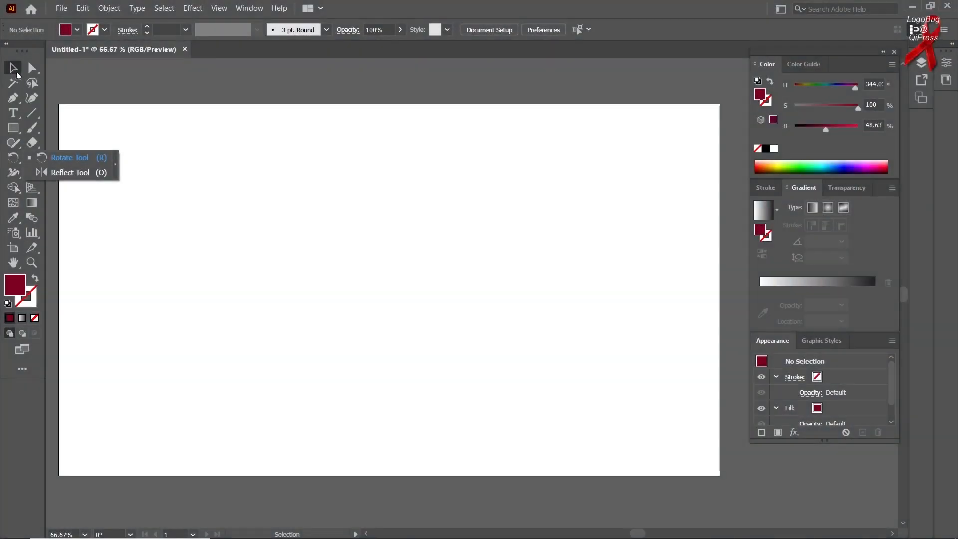
pyautogui.click(18, 74)
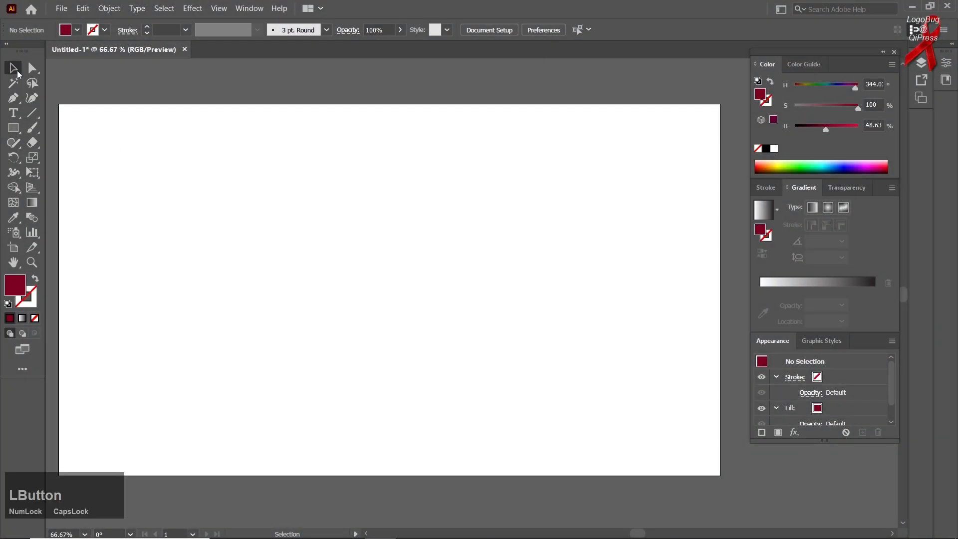
pyautogui.rightClick(13, 157)
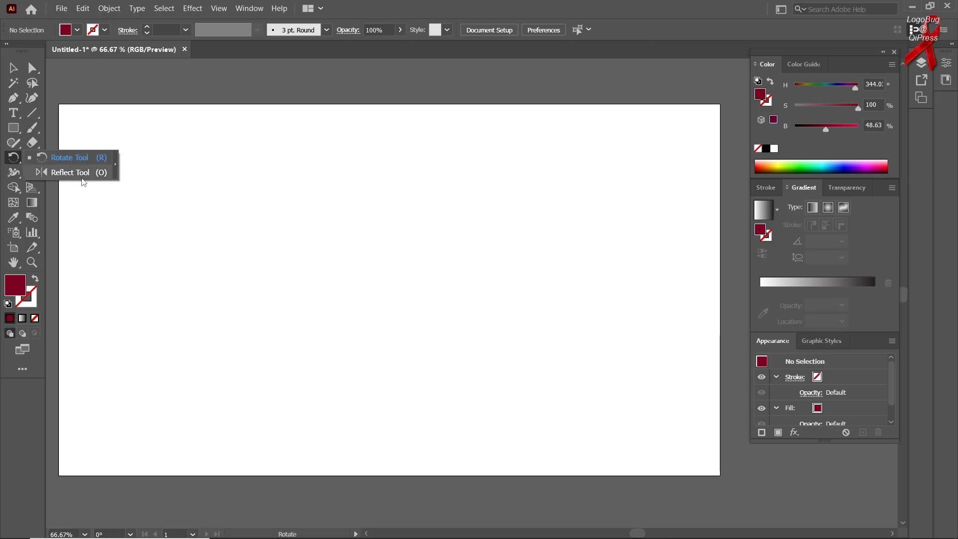
pyautogui.rightClick(13, 128)
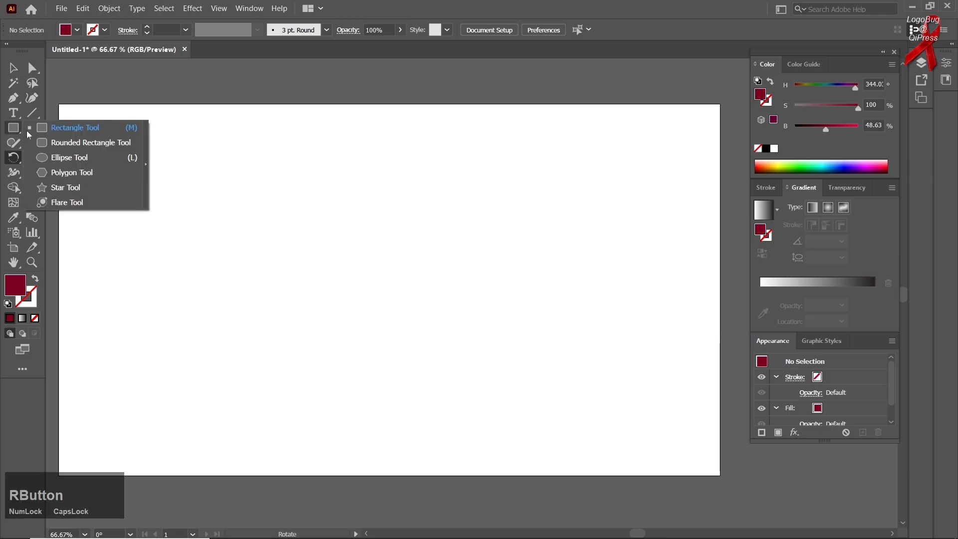
pyautogui.click(65, 173)
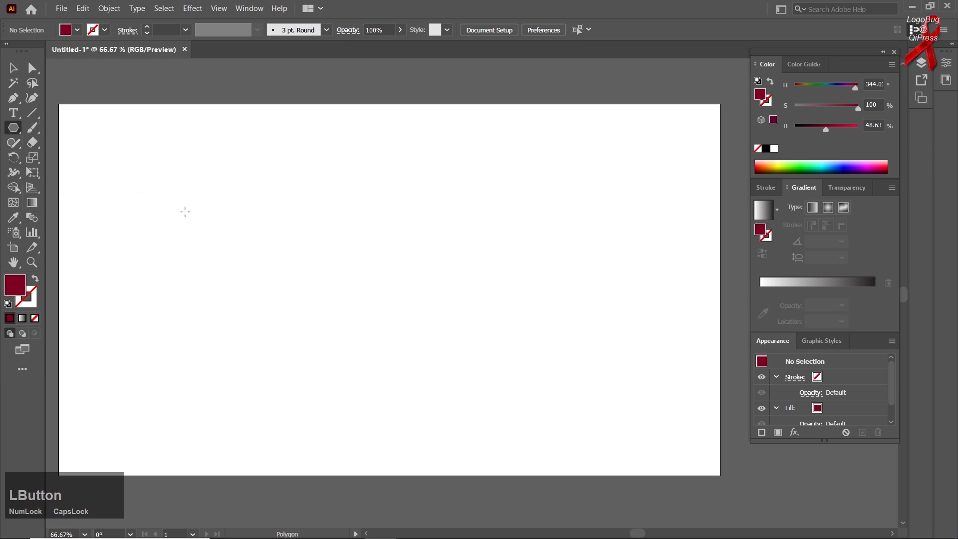
# Draw a rounded square from its centre with the Rounded Rectangle tool and shift it slightly left on the artboard.
pyautogui.rightClick(14, 129)
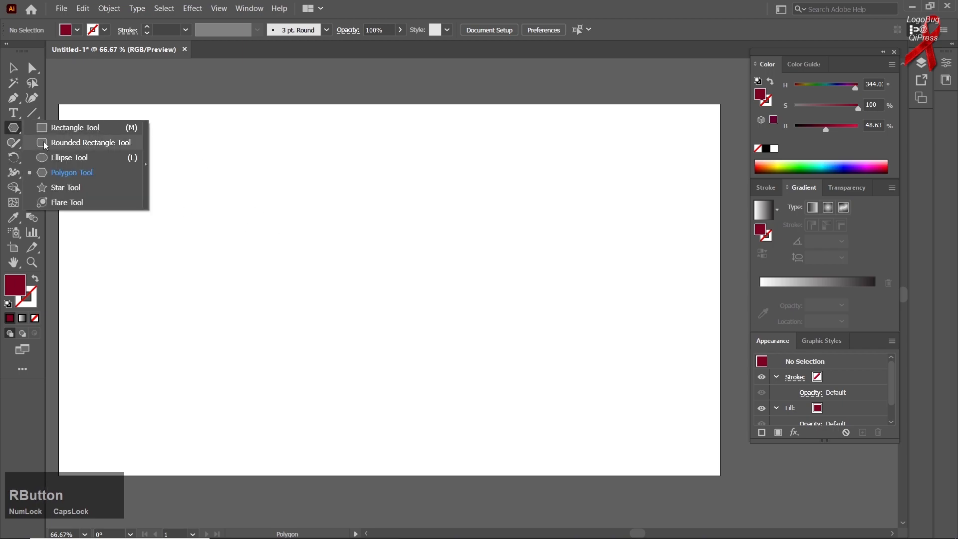
pyautogui.click(43, 142)
pyautogui.moveTo(357, 287); pyautogui.dragTo(460, 388)
pyautogui.click(13, 67)
pyautogui.moveTo(326, 286); pyautogui.dragTo(292, 279)
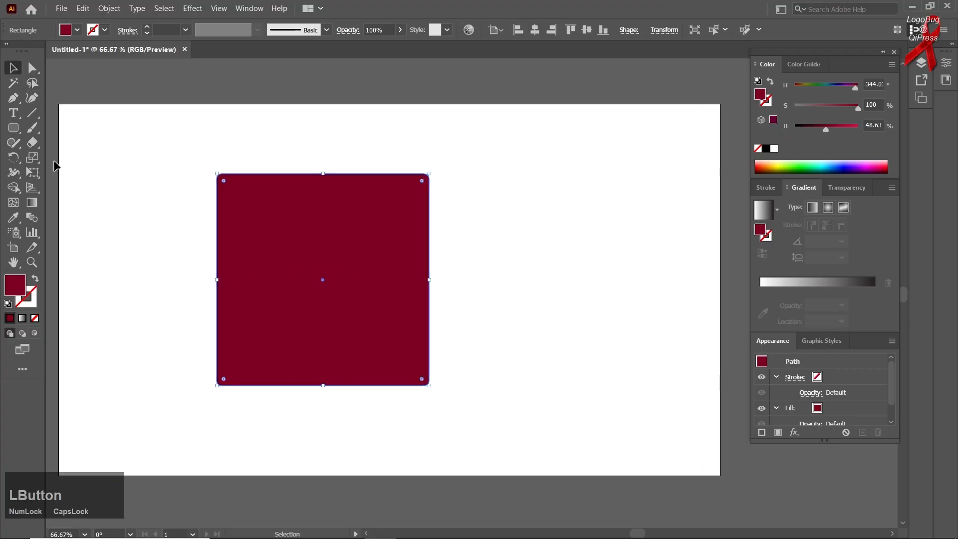
# Try rotating the rounded square freehand around its centre with the Rotate tool, and undo the rotation.
pyautogui.rightClick(15, 156)
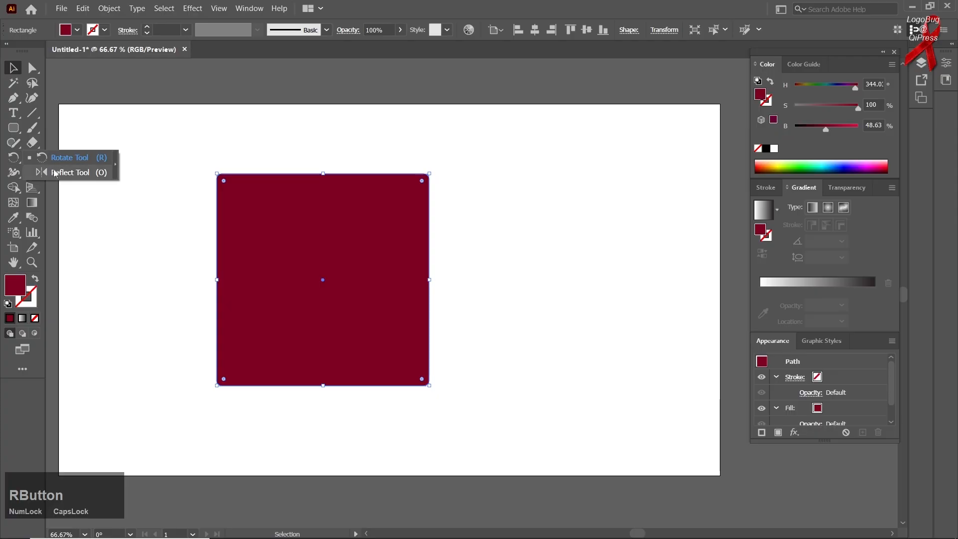
pyautogui.click(75, 156)
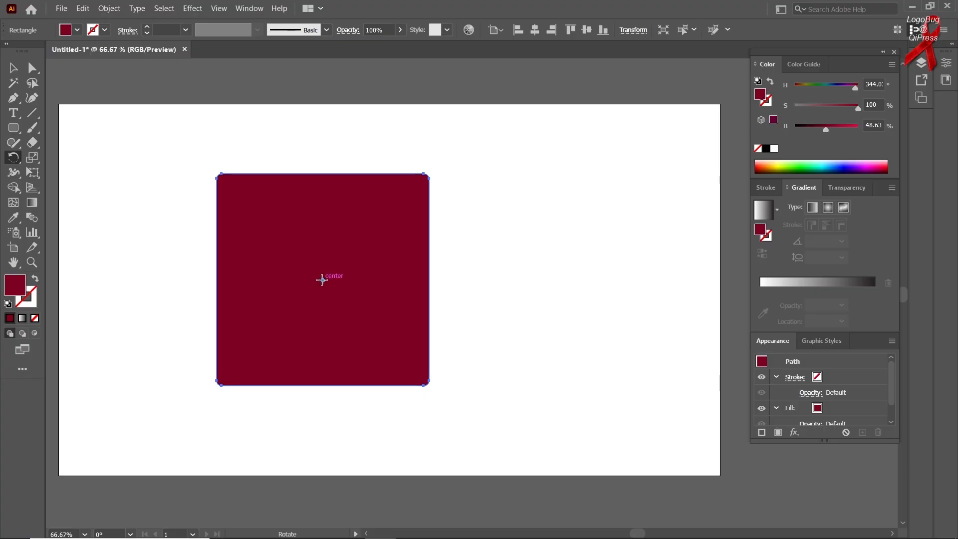
pyautogui.moveTo(321, 188); pyautogui.dragTo(423, 282)
pyautogui.hotkey('ctrl', 'z')
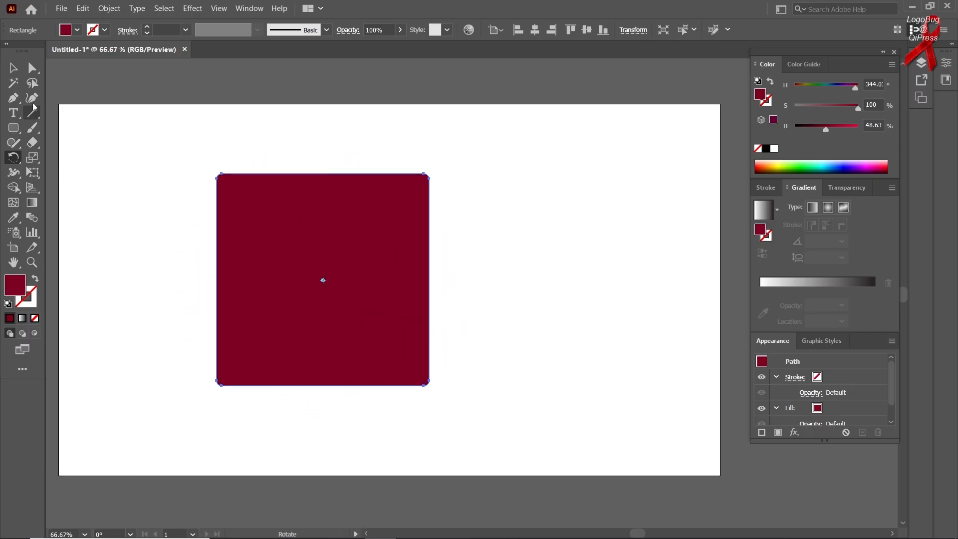
# Rotate the rounded square slightly around a reference point placed above its upper edge.
pyautogui.click(15, 70)
pyautogui.click(197, 220)
pyautogui.click(245, 224)
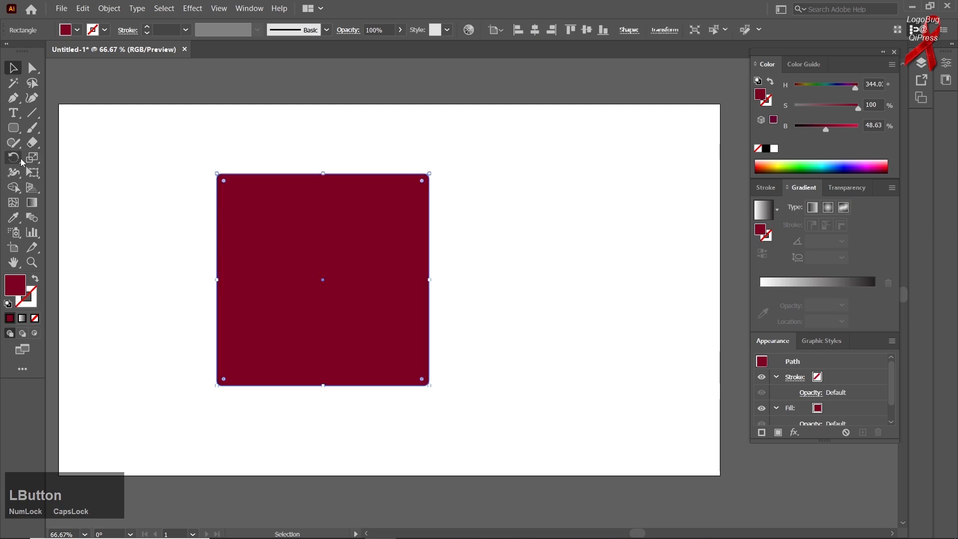
pyautogui.click(14, 158)
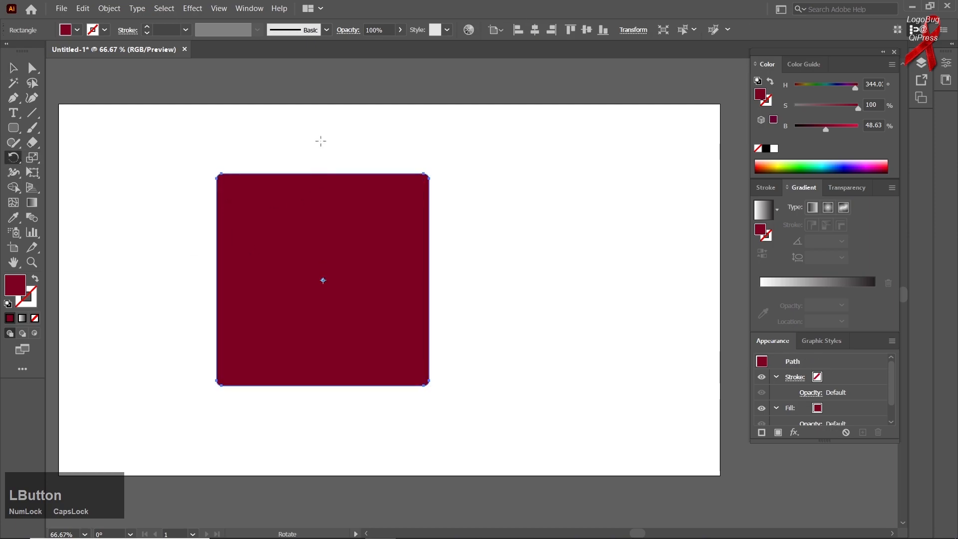
pyautogui.moveTo(401, 202); pyautogui.dragTo(325, 143)
pyautogui.scroll(-2, 335, 210)
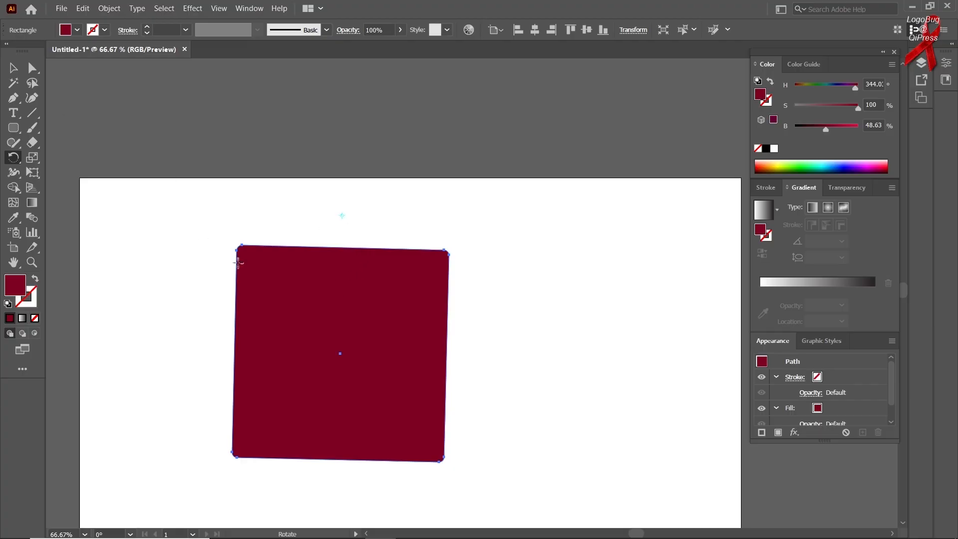
# Delete the rotated rounded square from the artboard.
pyautogui.click(13, 67)
pyautogui.click(156, 292)
pyautogui.moveTo(272, 335); pyautogui.dragTo(309, 286)
pyautogui.press('Delete')
pyautogui.scroll(-1, 246, 304)
pyautogui.scroll(1, 279, 294)
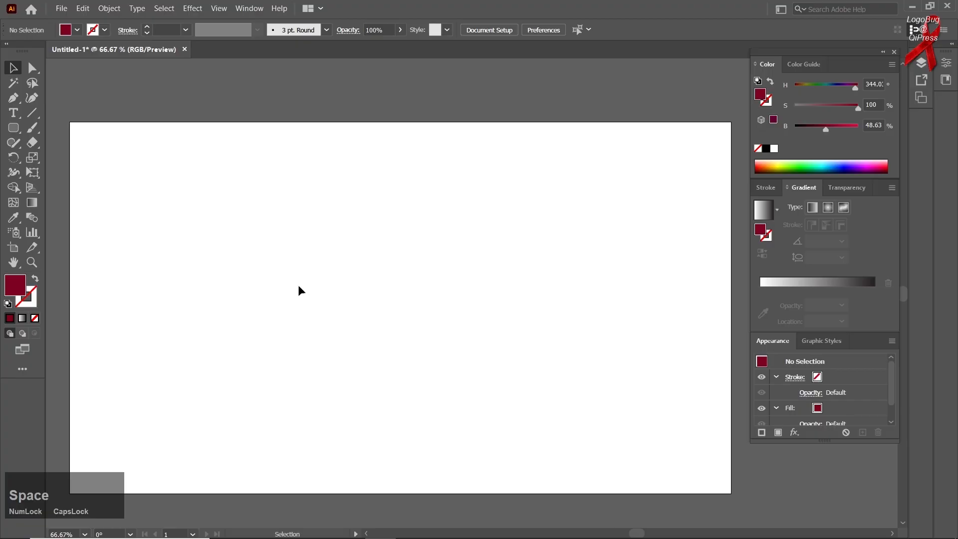
# View the Rotate tool's options with nothing selected, and close them without applying a rotation.
pyautogui.rightClick(15, 146)
pyautogui.rightClick(17, 160)
pyautogui.click(30, 162)
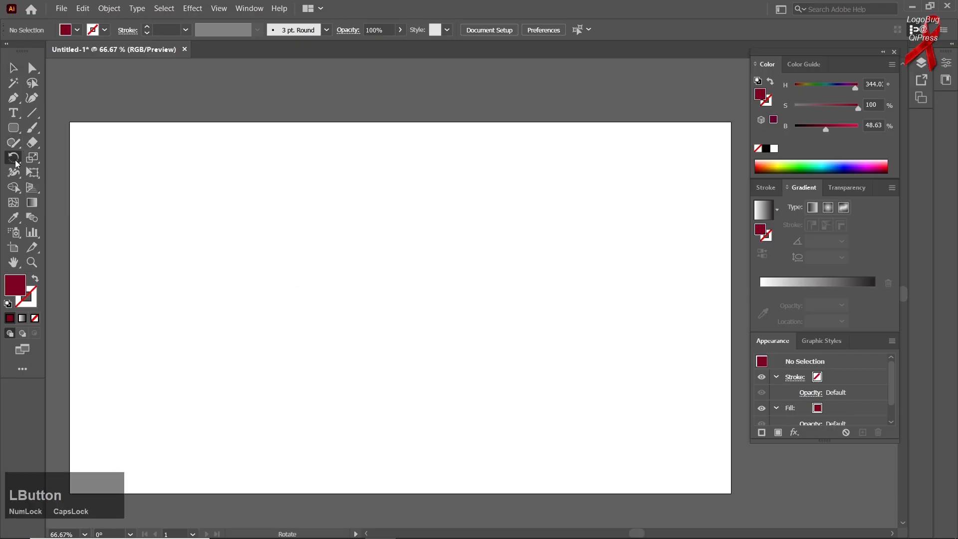
pyautogui.doubleClick(15, 161)
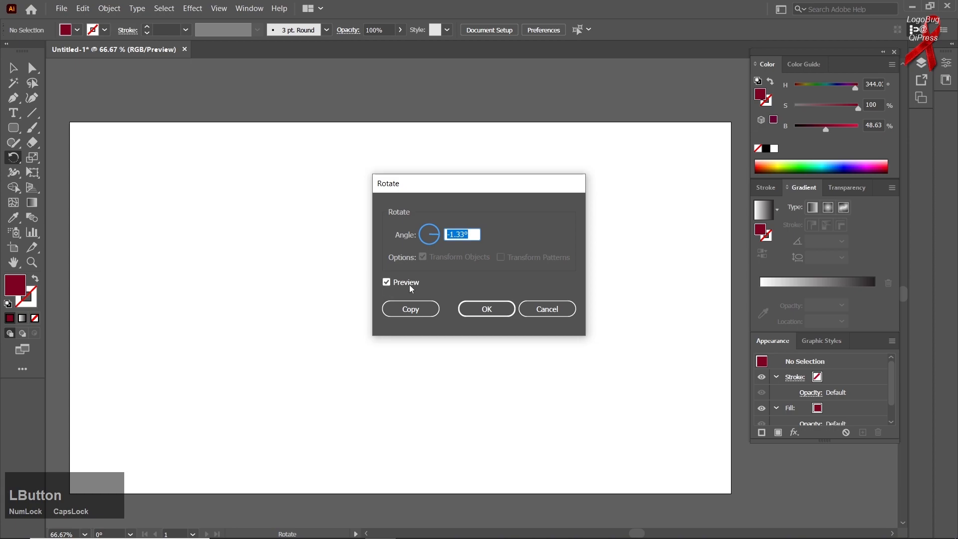
pyautogui.click(548, 308)
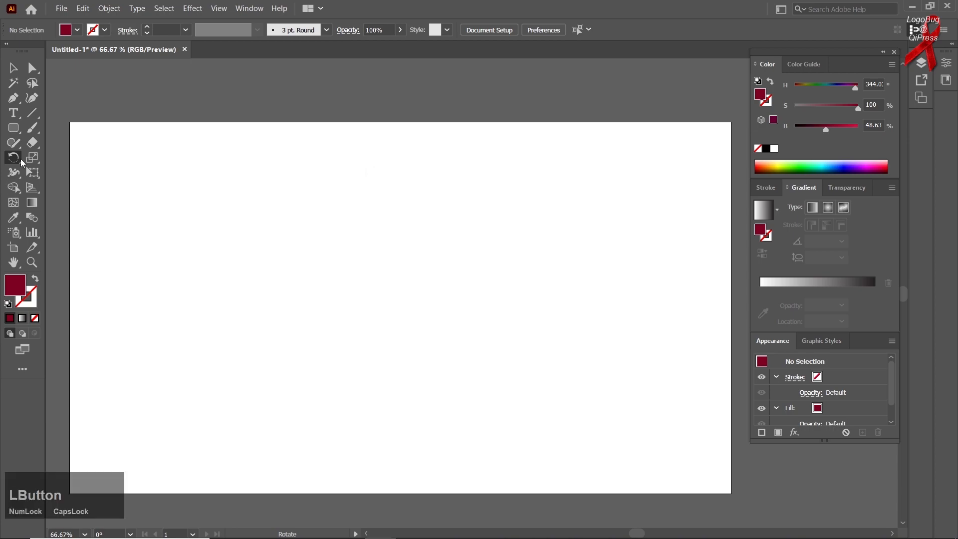
# Draw a sharp-cornered square from its centre with the Rectangle tool in the artboard's upper-left half.
pyautogui.rightClick(20, 159)
pyautogui.rightClick(20, 127)
pyautogui.click(75, 128)
pyautogui.moveTo(338, 256); pyautogui.dragTo(427, 344)
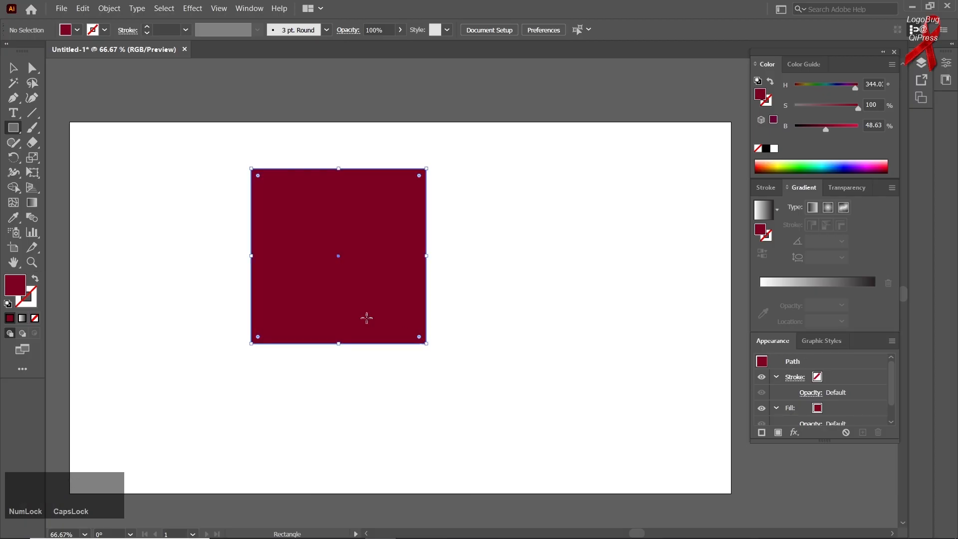
# Try previewing different rotation angles for the square in the Rotate options, and cancel the rotation.
pyautogui.rightClick(15, 128)
pyautogui.click(29, 130)
pyautogui.doubleClick(15, 158)
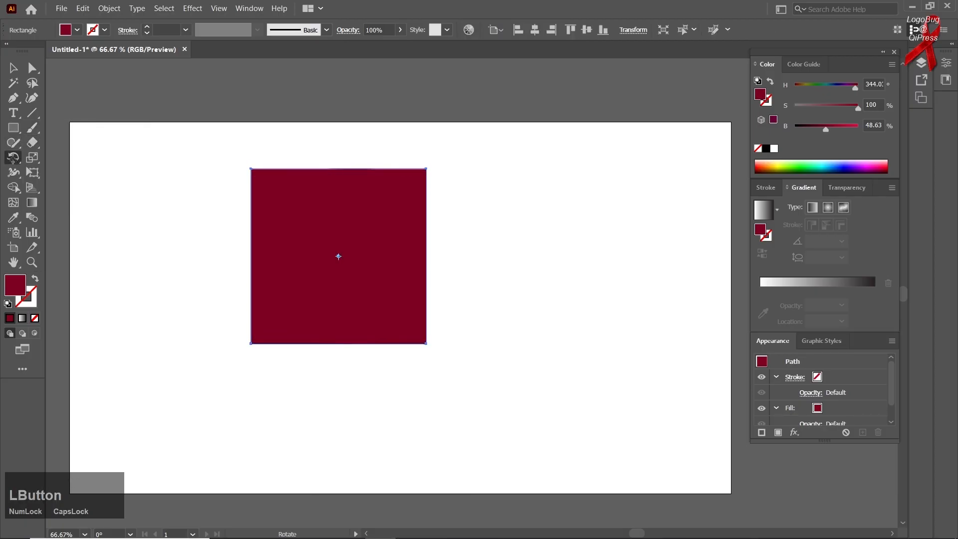
pyautogui.moveTo(431, 200); pyautogui.dragTo(532, 163)
pyautogui.moveTo(527, 204); pyautogui.dragTo(543, 218)
pyautogui.click(641, 278)
# Move the square slightly and delete it from the artboard.
pyautogui.press('v')
pyautogui.click(169, 242)
pyautogui.scroll(-1, 252, 261)
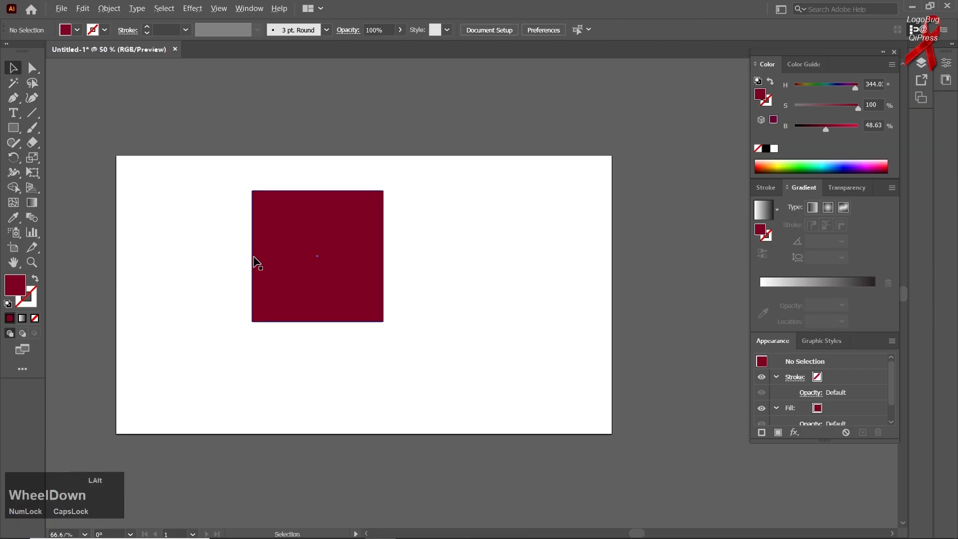
pyautogui.moveTo(333, 274); pyautogui.dragTo(348, 267)
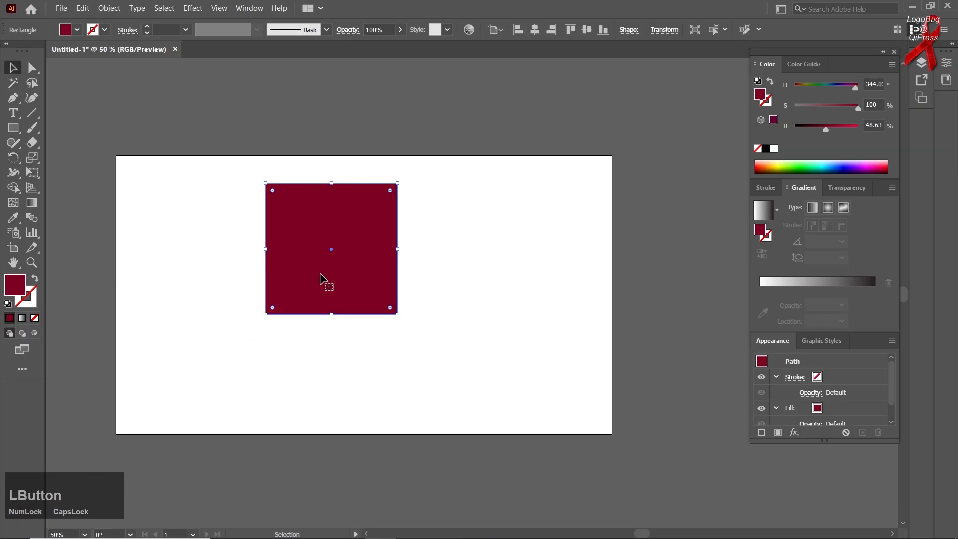
pyautogui.press('Delete')
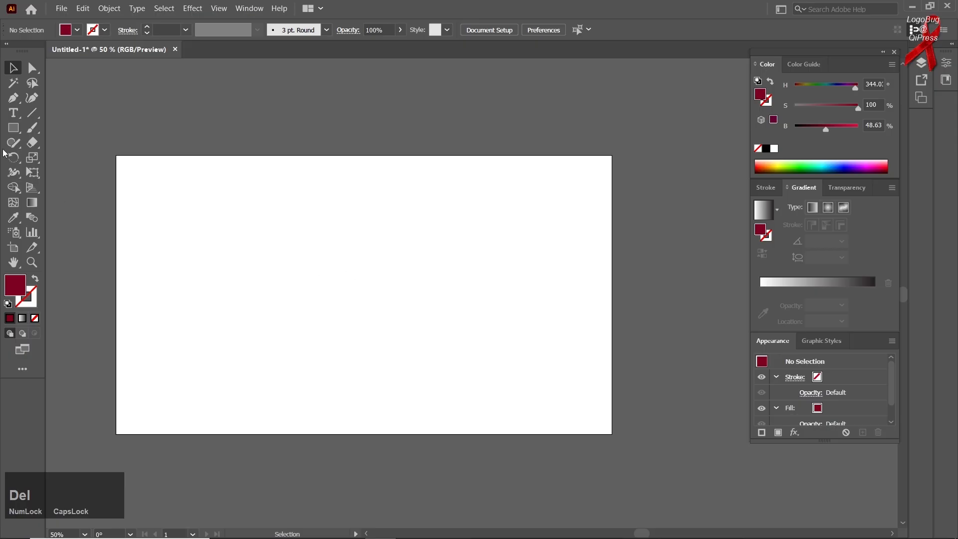
# Draw a small square in the artboard's upper-left area and rotate it 45° into a diamond.
pyautogui.rightClick(14, 130)
pyautogui.click(86, 127)
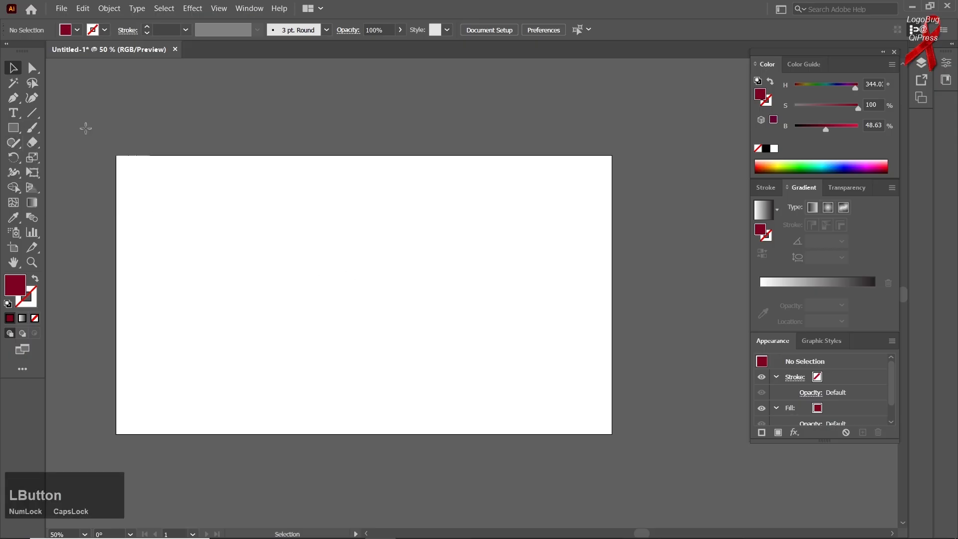
pyautogui.moveTo(283, 223); pyautogui.dragTo(298, 243)
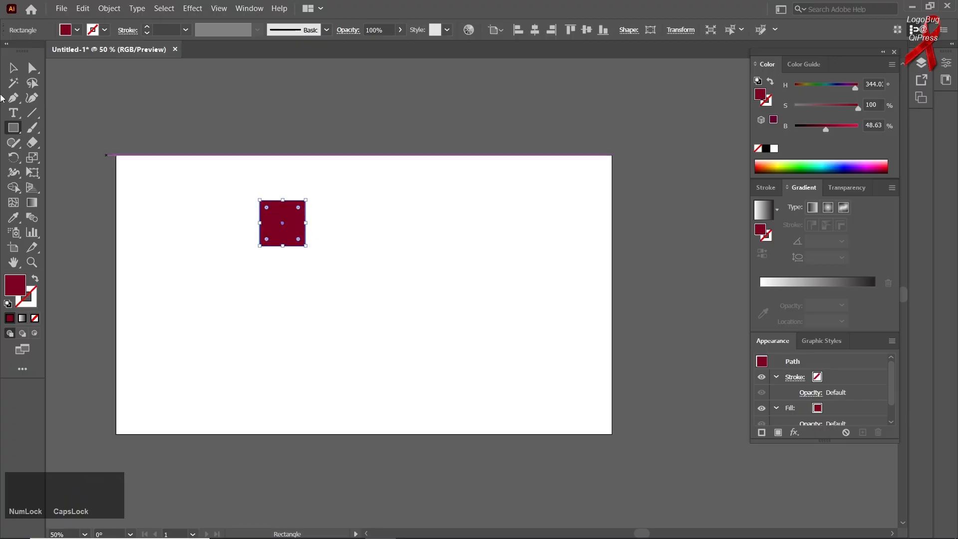
pyautogui.click(20, 71)
pyautogui.moveTo(301, 196); pyautogui.dragTo(331, 229)
# Enlarge the diamond proportionally from its centre to about twice its size and move it fully onto the artboard.
pyautogui.scroll(1, 276, 218)
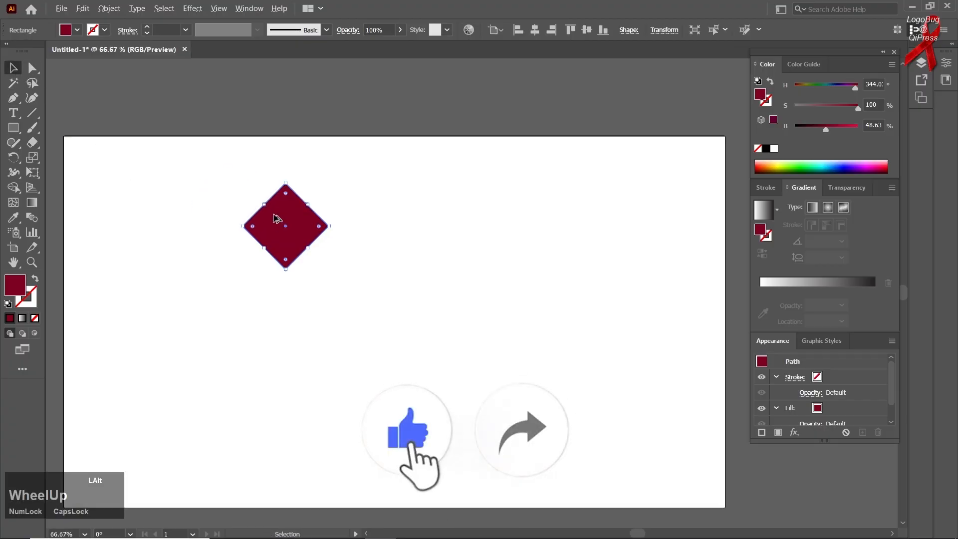
pyautogui.scroll(2, 276, 218)
pyautogui.moveTo(388, 242); pyautogui.dragTo(492, 242)
pyautogui.scroll(-2, 382, 227)
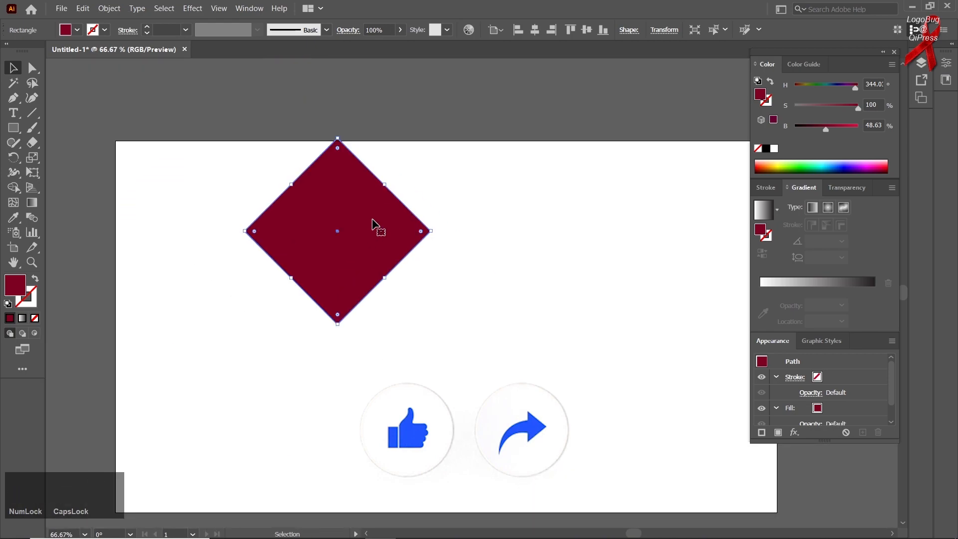
pyautogui.press('space')
pyautogui.moveTo(368, 218); pyautogui.dragTo(386, 266)
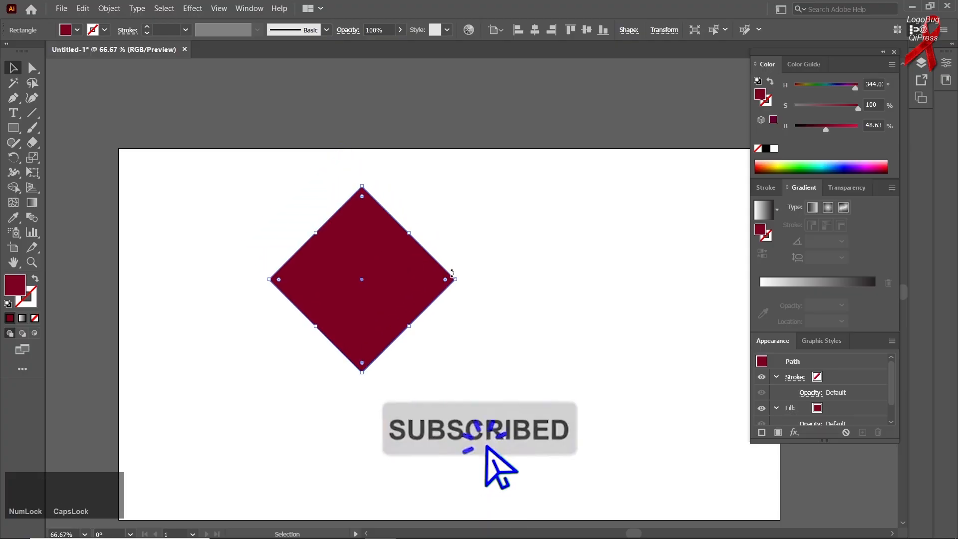
# Rotate the diamond by 45° into an upright square and enlarge it proportionally from its centre.
pyautogui.moveTo(455, 277); pyautogui.dragTo(429, 376)
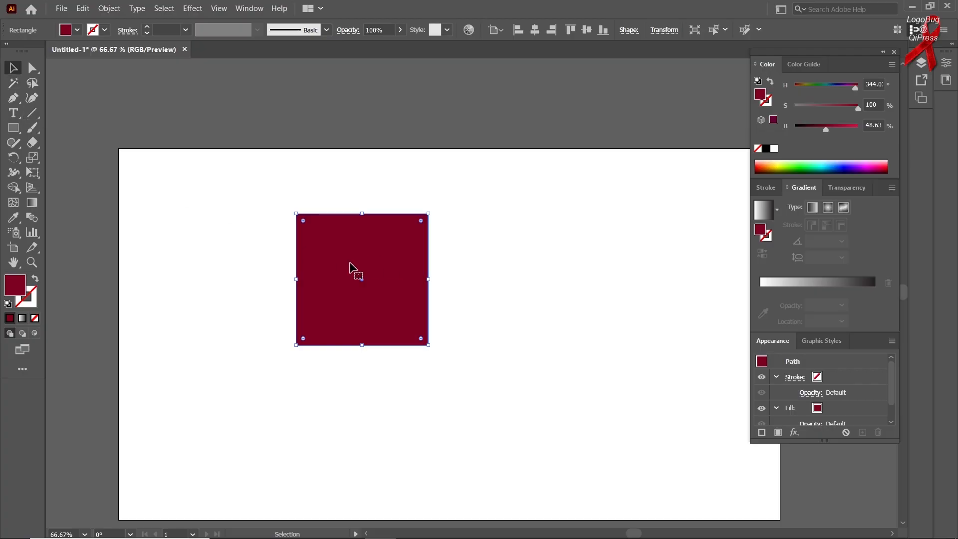
pyautogui.moveTo(428, 345); pyautogui.dragTo(469, 390)
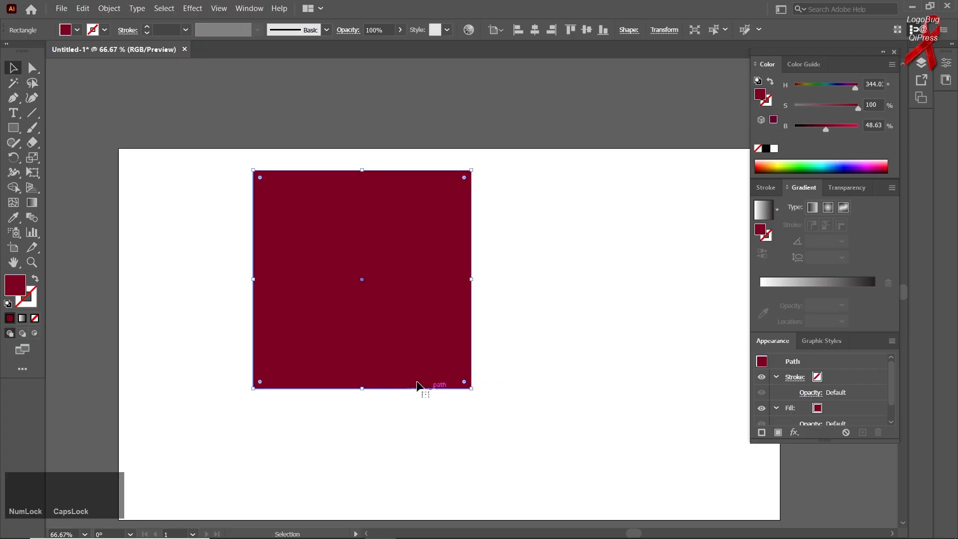
pyautogui.moveTo(399, 374); pyautogui.dragTo(360, 323)
pyautogui.moveTo(351, 275); pyautogui.dragTo(361, 306)
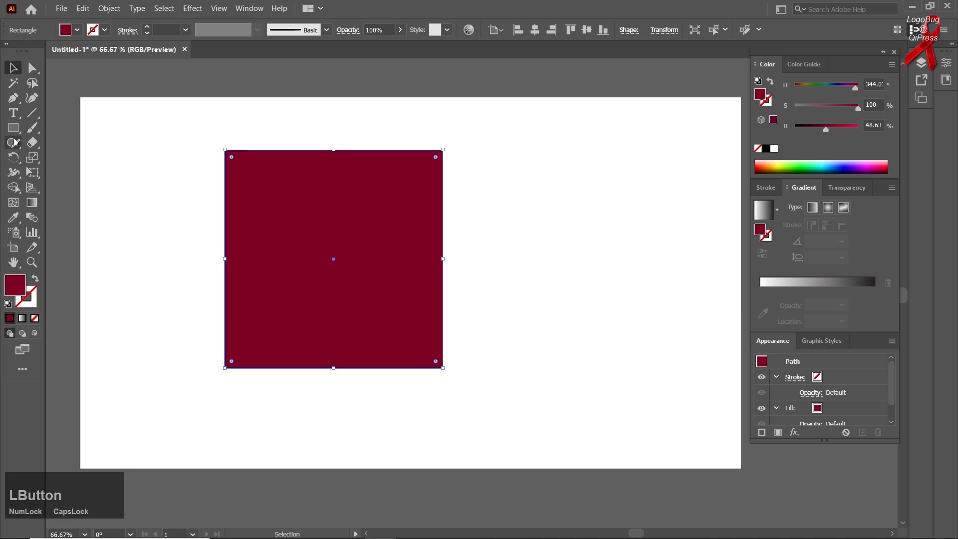
# Try previewing a 273° rotation of the large square in the Rotate options, and cancel it.
pyautogui.doubleClick(13, 157)
pyautogui.moveTo(533, 201); pyautogui.dragTo(531, 208)
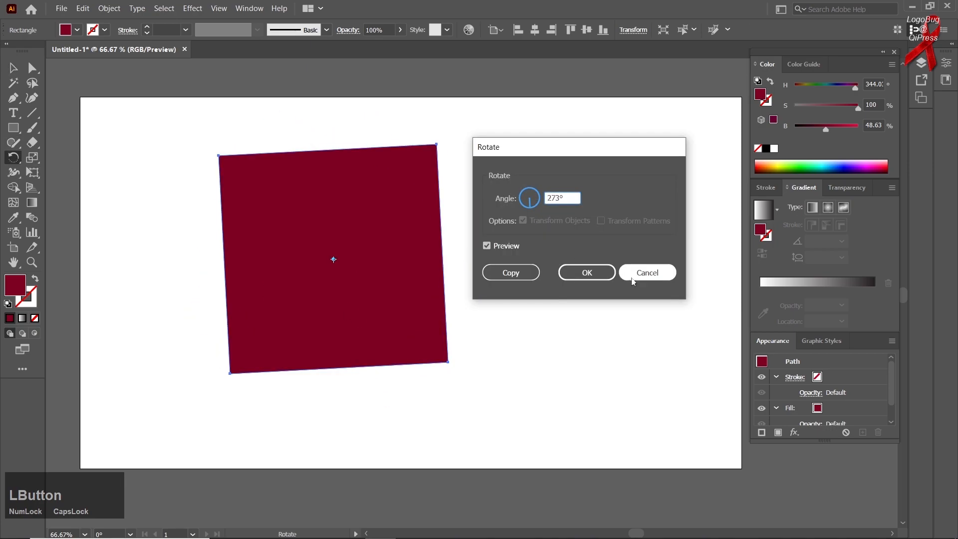
pyautogui.click(633, 282)
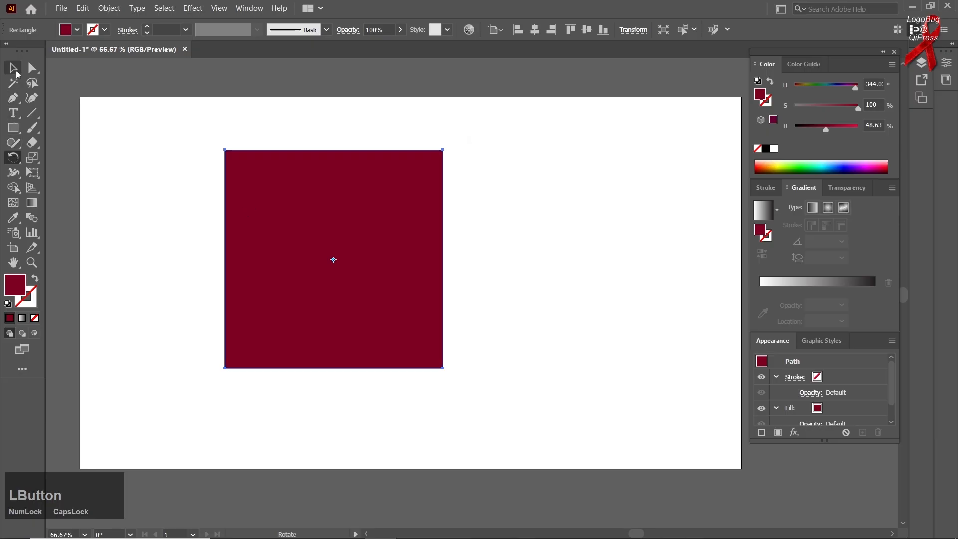
# Rotate the large square 45° into a diamond and pull its bottom anchor point straight down to the artboard's lower edge.
pyautogui.click(16, 74)
pyautogui.scroll(-1, 363, 279)
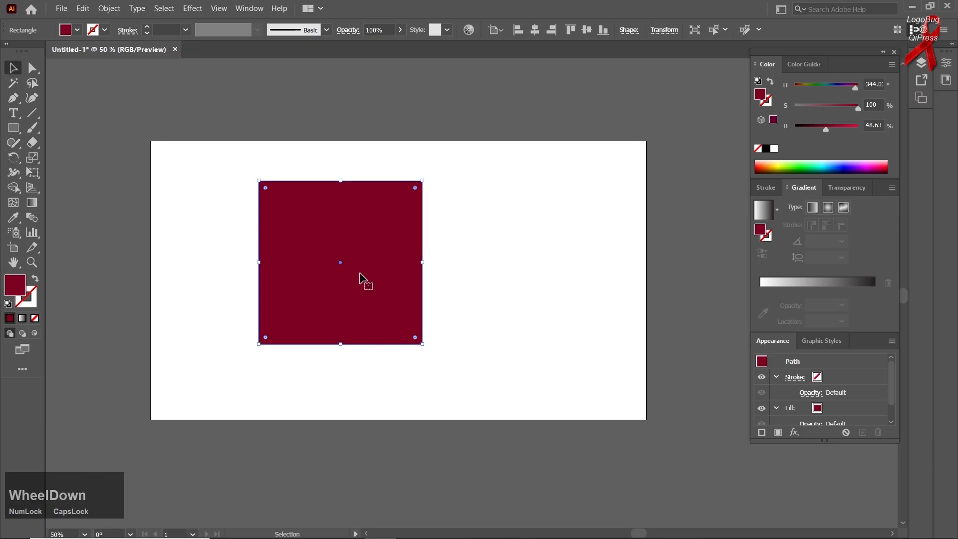
pyautogui.moveTo(426, 177); pyautogui.dragTo(436, 263)
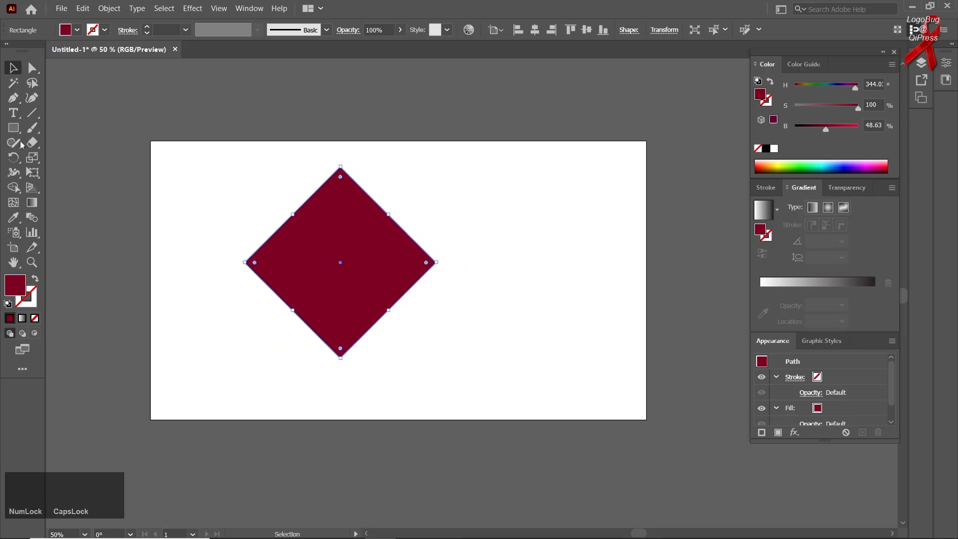
pyautogui.click(31, 71)
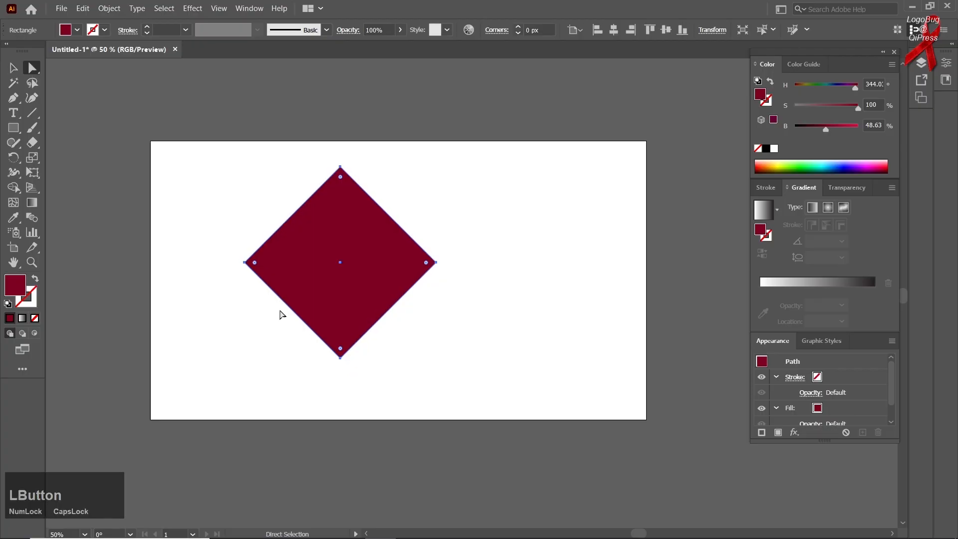
pyautogui.moveTo(337, 364); pyautogui.dragTo(340, 418)
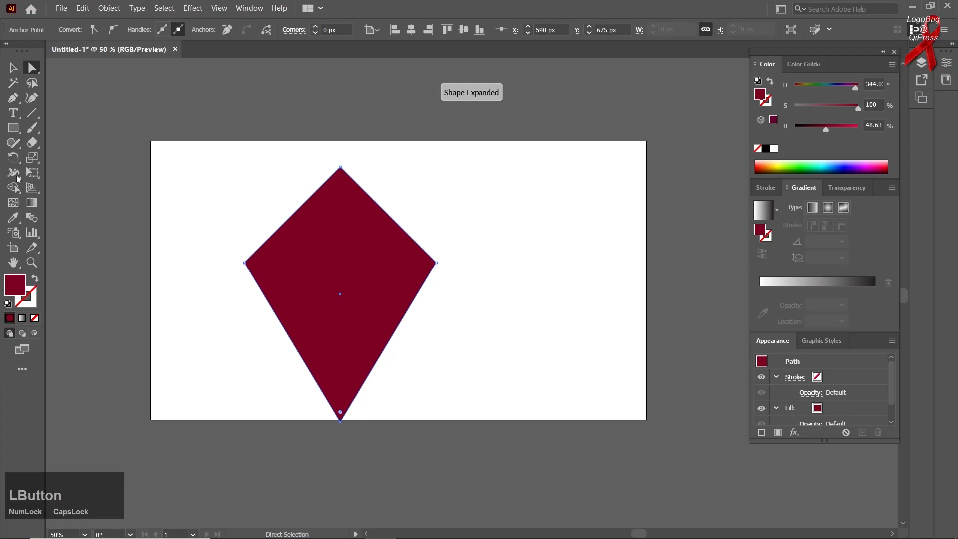
# Shrink the kite proportionally from its centre to roughly a quarter of its size and reposition it on the artboard.
pyautogui.click(13, 68)
pyautogui.click(173, 153)
pyautogui.click(340, 259)
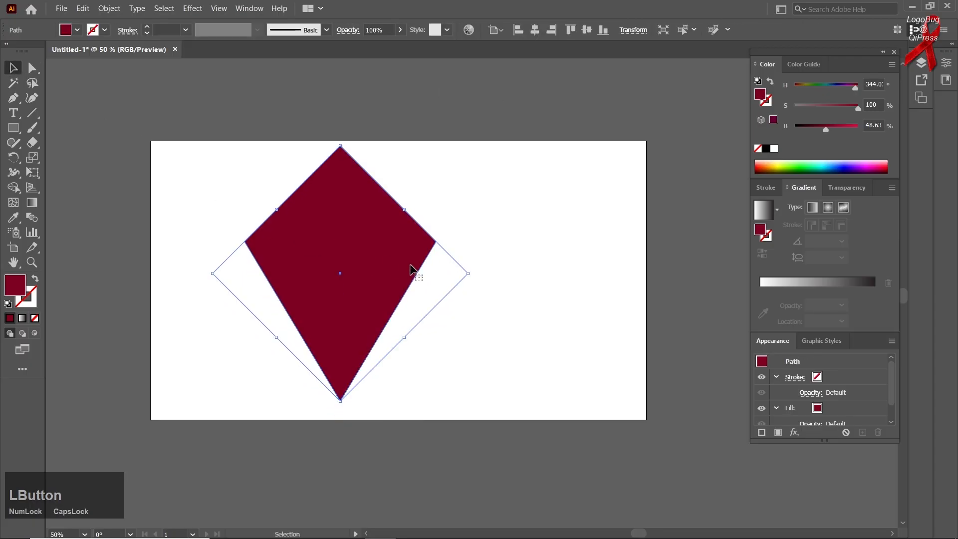
pyautogui.moveTo(468, 277); pyautogui.dragTo(372, 278)
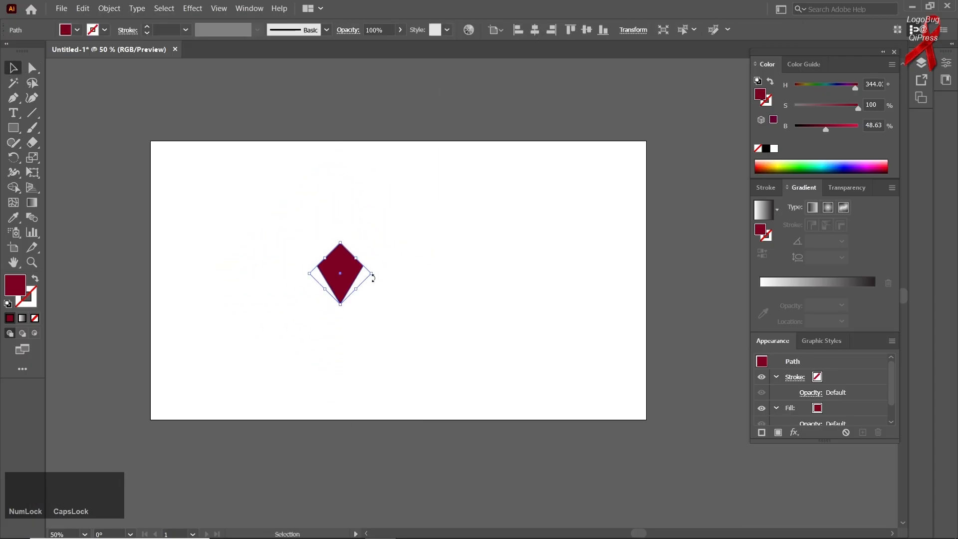
pyautogui.scroll(3, 354, 276)
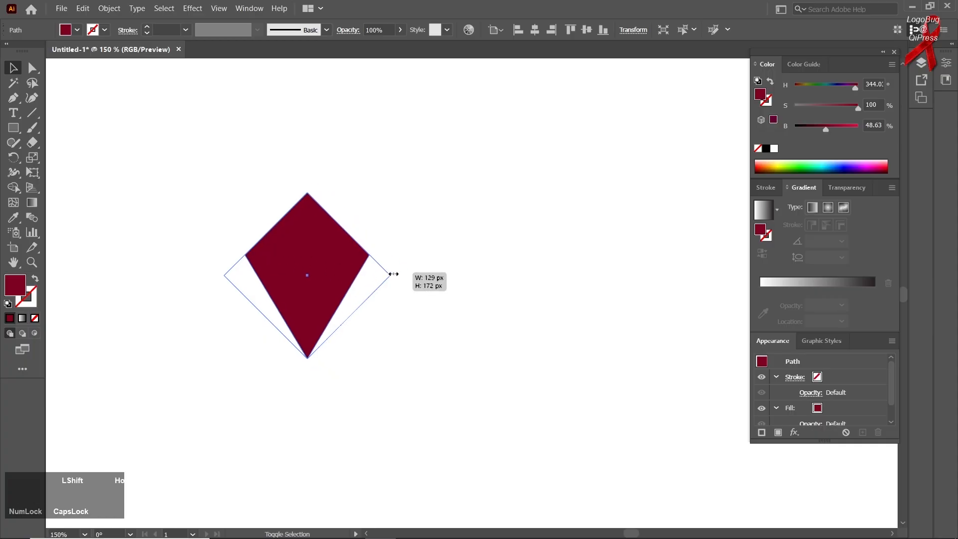
pyautogui.click(368, 316)
pyautogui.moveTo(338, 265); pyautogui.dragTo(370, 232)
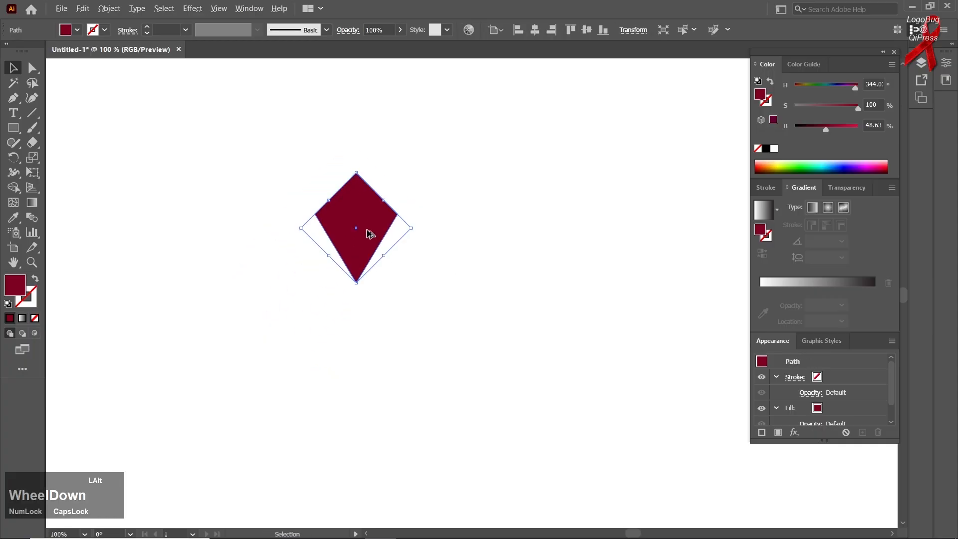
# Lengthen the kite by pulling its bottom anchor point straight down, and move the shape toward the artboard's centre.
pyautogui.scroll(2, 355, 203)
pyautogui.click(32, 72)
pyautogui.moveTo(387, 429); pyautogui.dragTo(257, 359)
pyautogui.moveTo(326, 393); pyautogui.dragTo(329, 463)
pyautogui.click(11, 73)
pyautogui.click(160, 185)
pyautogui.scroll(-3, 168, 189)
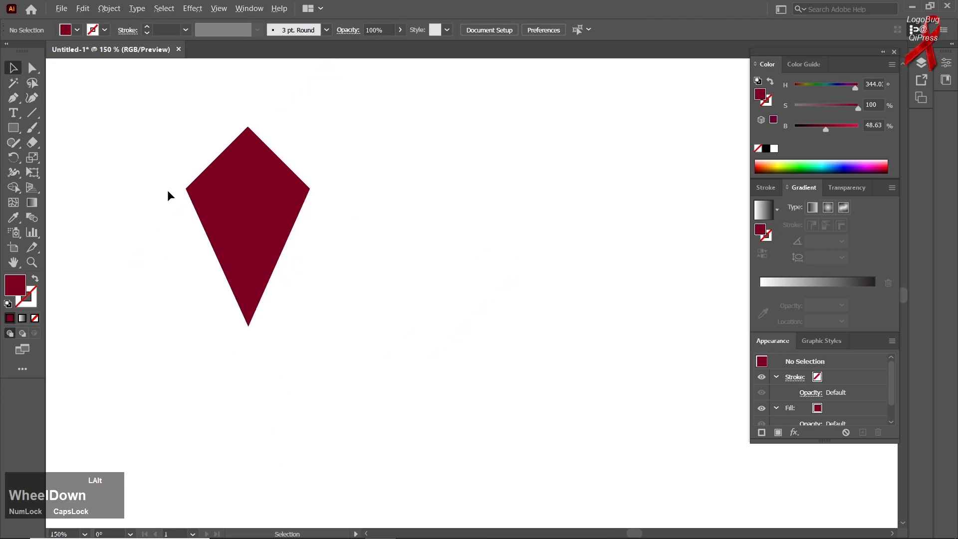
pyautogui.moveTo(229, 222); pyautogui.dragTo(353, 244)
pyautogui.scroll(-3, 352, 244)
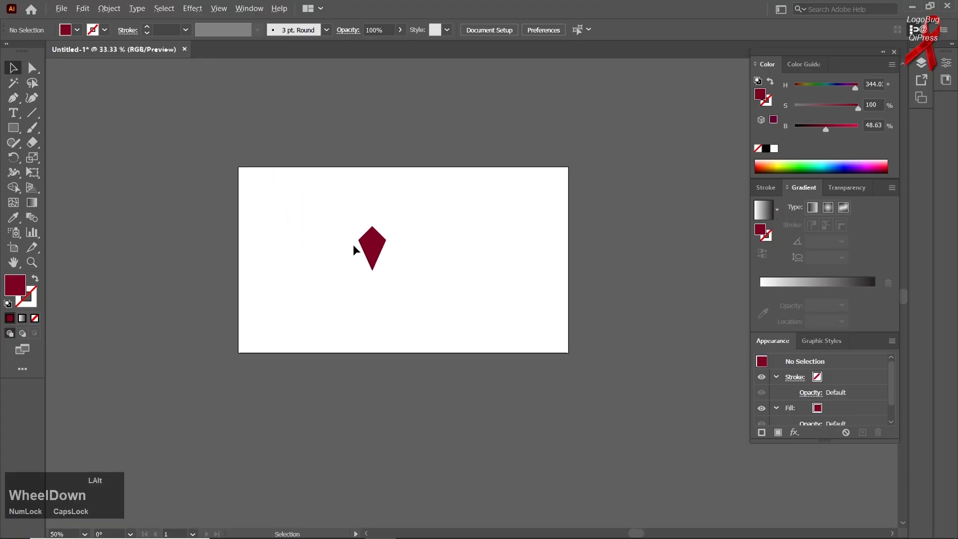
# Round the kite's top and side corners to the maximum, leaving the bottom tip sharp to form a teardrop.
pyautogui.scroll(3, 395, 214)
pyautogui.click(322, 265)
pyautogui.scroll(3, 321, 274)
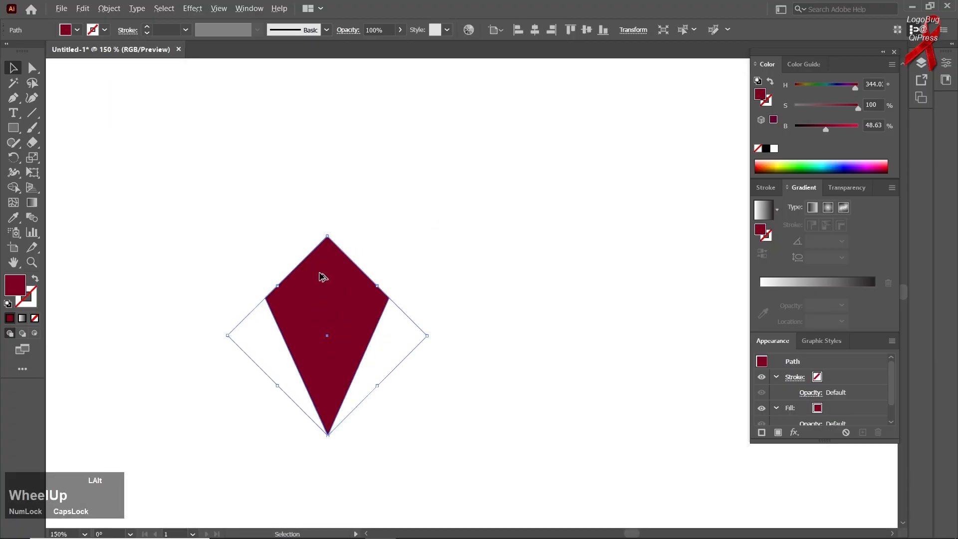
pyautogui.scroll(-2, 181, 181)
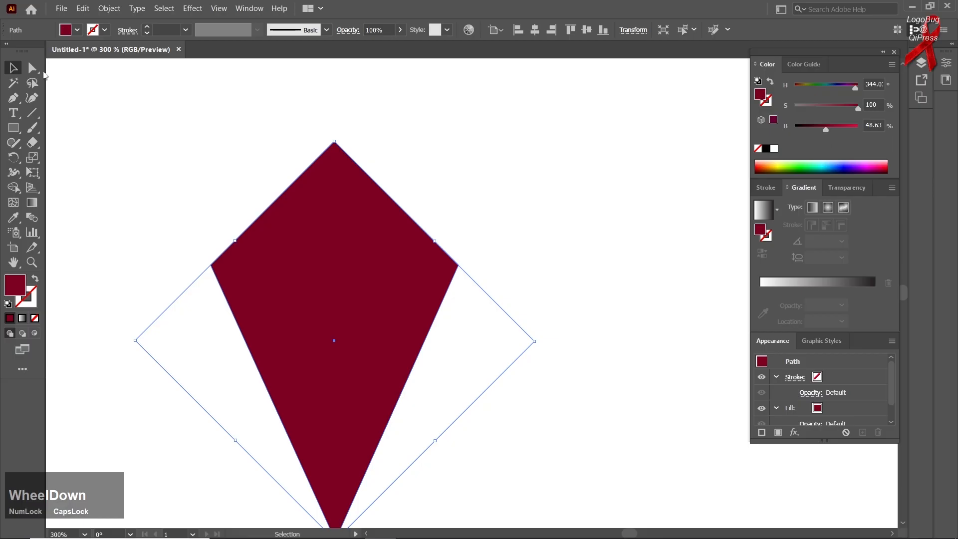
pyautogui.click(32, 68)
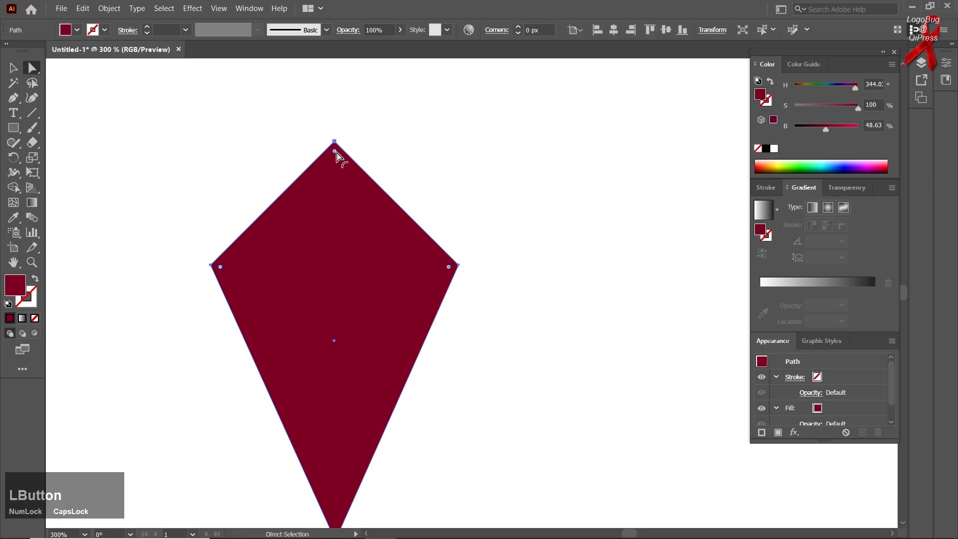
pyautogui.moveTo(337, 157); pyautogui.dragTo(337, 103)
pyautogui.moveTo(198, 156); pyautogui.dragTo(579, 344)
pyautogui.moveTo(333, 158); pyautogui.dragTo(341, 244)
pyautogui.moveTo(344, 303); pyautogui.dragTo(344, 326)
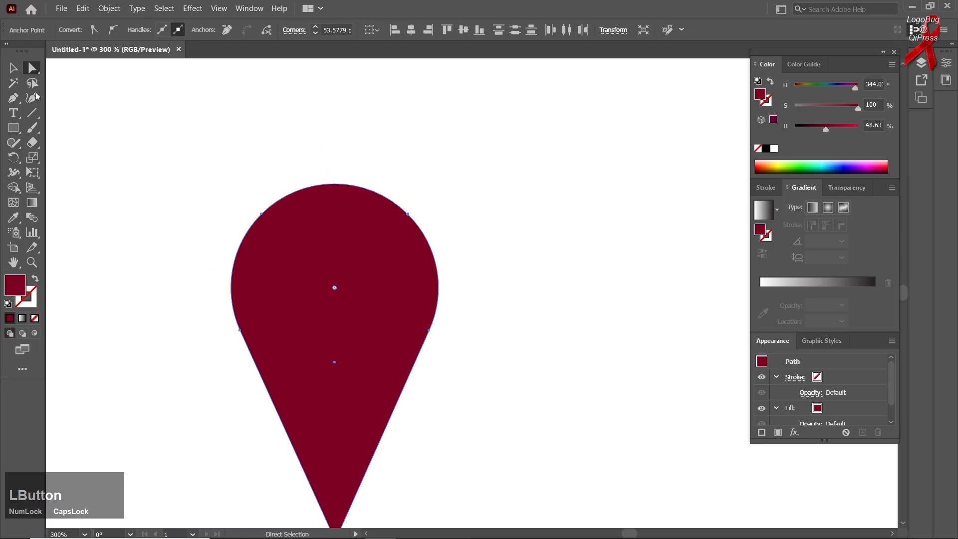
pyautogui.click(13, 68)
pyautogui.click(144, 160)
# Move the teardrop up into the upper part of the artboard, leaving room beneath it.
pyautogui.scroll(-3, 269, 252)
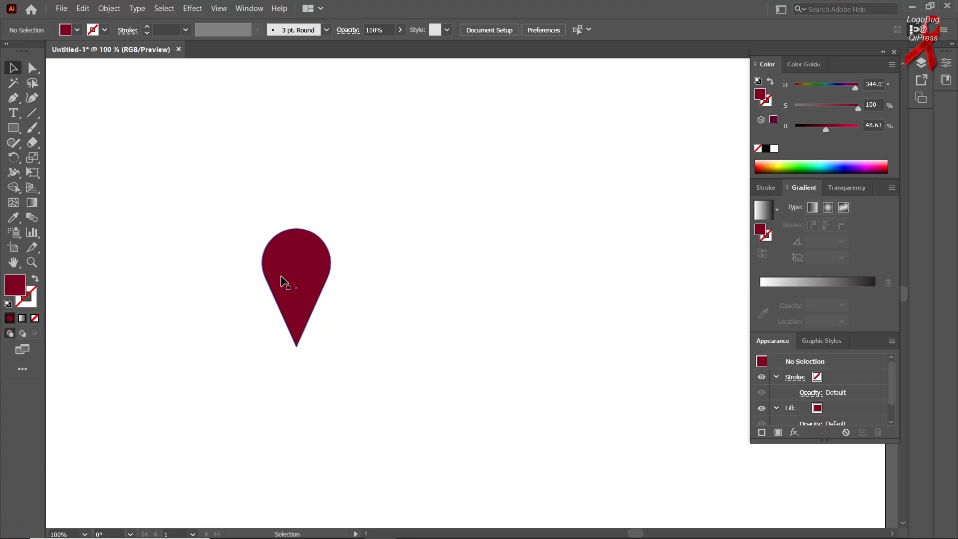
pyautogui.scroll(-2, 249, 264)
pyautogui.scroll(-2, 167, 178)
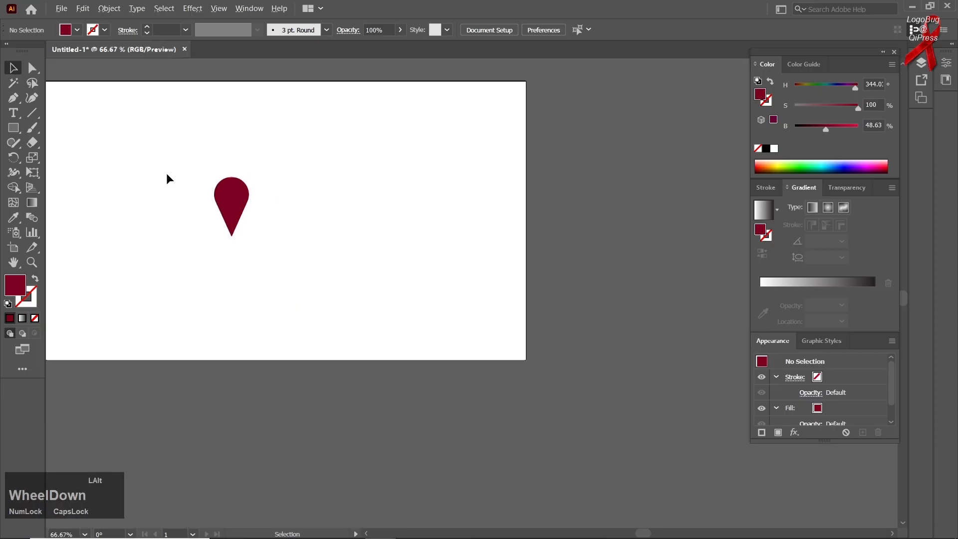
pyautogui.moveTo(242, 187); pyautogui.dragTo(275, 137)
pyautogui.scroll(2, 272, 144)
pyautogui.scroll(1, 278, 179)
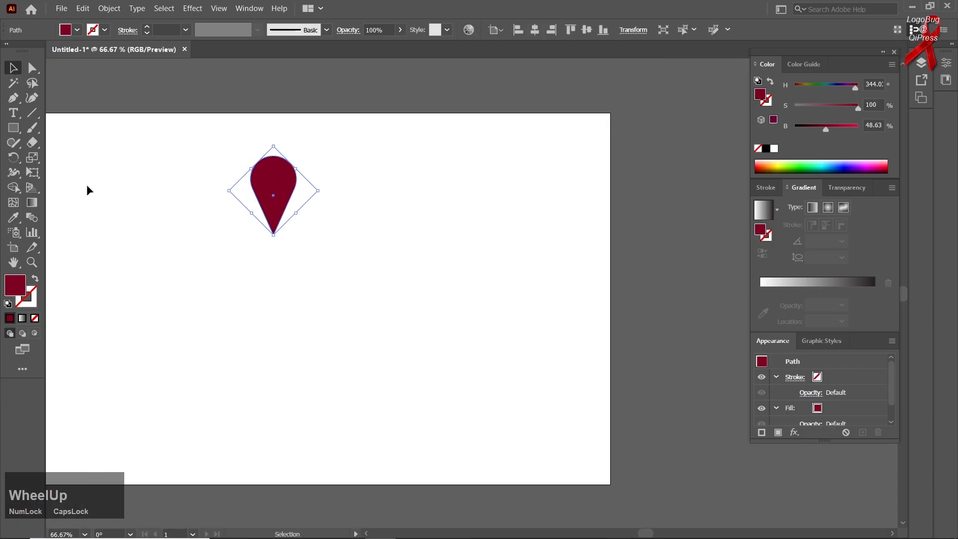
# Rotate a copy of the teardrop by -45° around a point just below its tip.
pyautogui.click(11, 159)
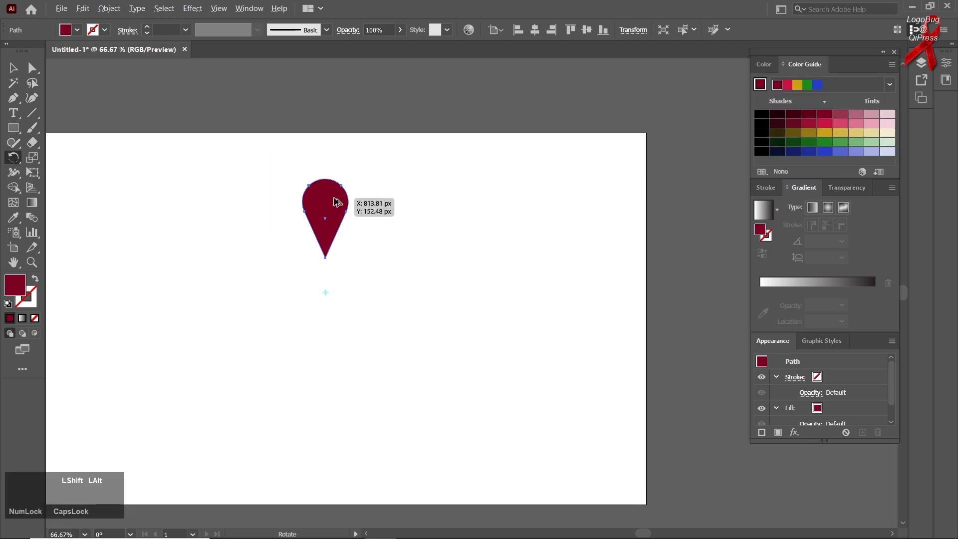
pyautogui.moveTo(335, 202); pyautogui.dragTo(378, 222)
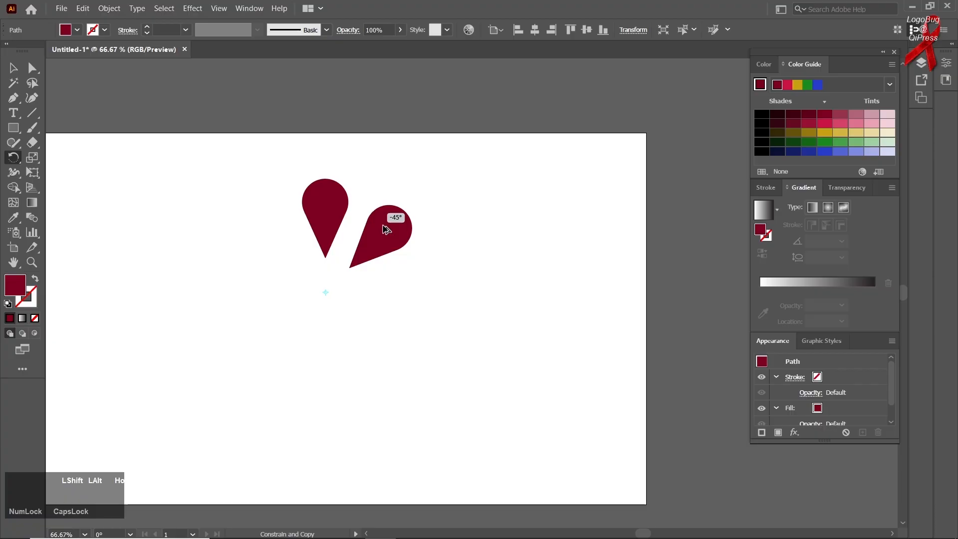
pyautogui.moveTo(386, 229); pyautogui.dragTo(384, 230)
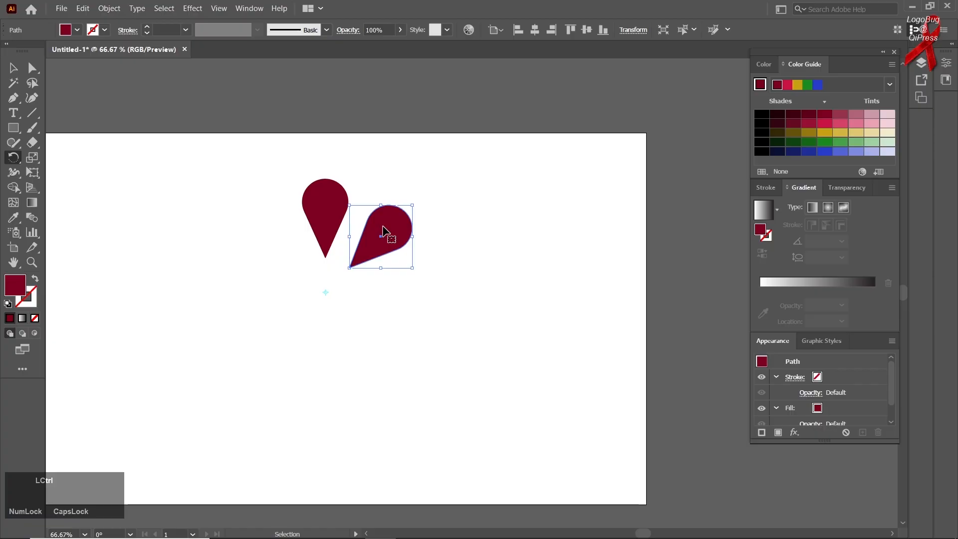
# Repeat the rotated copy six more times to complete a ring of eight teardrops.
pyautogui.hotkey('ctrl', 'd')
pyautogui.hotkey('ctrl', 'd')
pyautogui.hotkey('ctrl', 'd')
pyautogui.hotkey('ctrl', 'd')
pyautogui.hotkey('ctrl', 'd')
pyautogui.hotkey('ctrl', 'd')
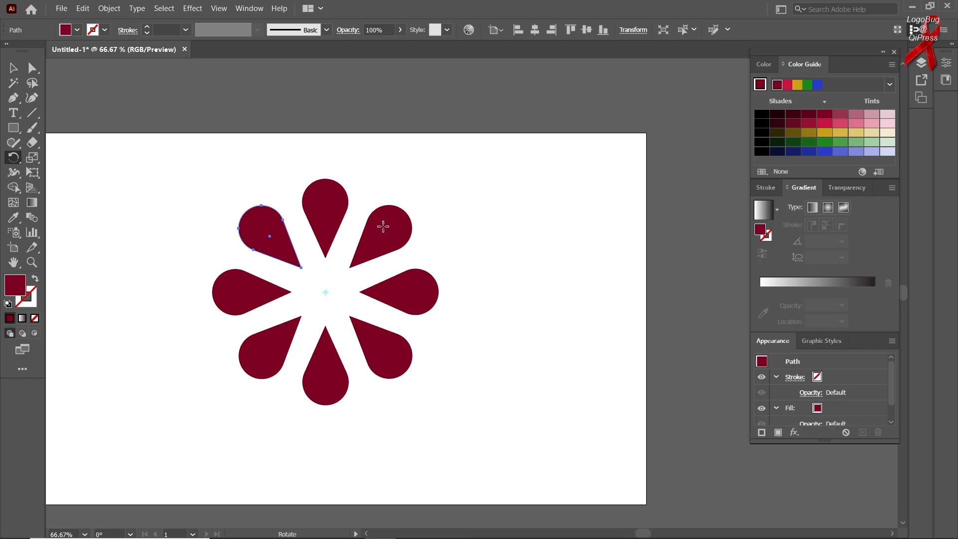
# Duplicate the whole teardrop ring in place, enlarge the copy around the original from the shared centre, and rotate it slightly.
pyautogui.click(12, 68)
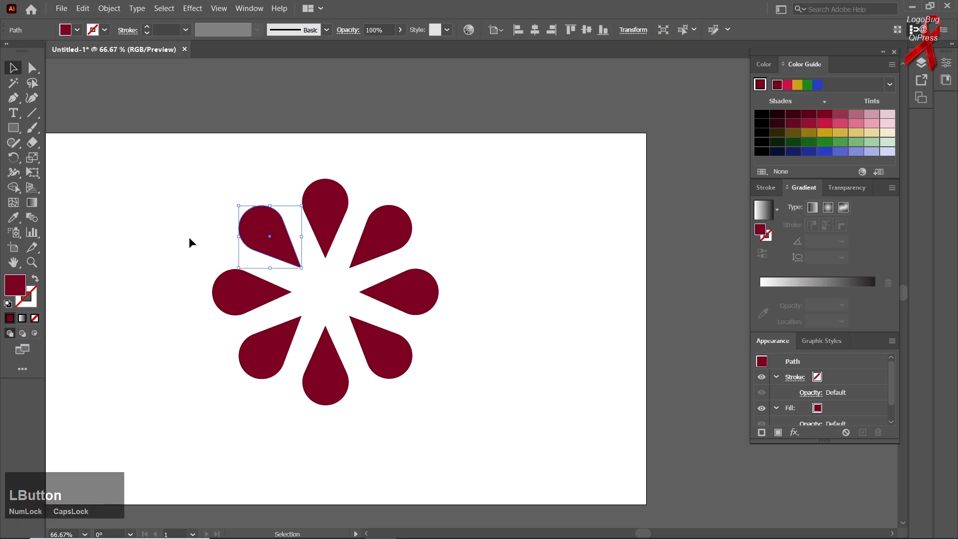
pyautogui.moveTo(171, 172); pyautogui.dragTo(453, 458)
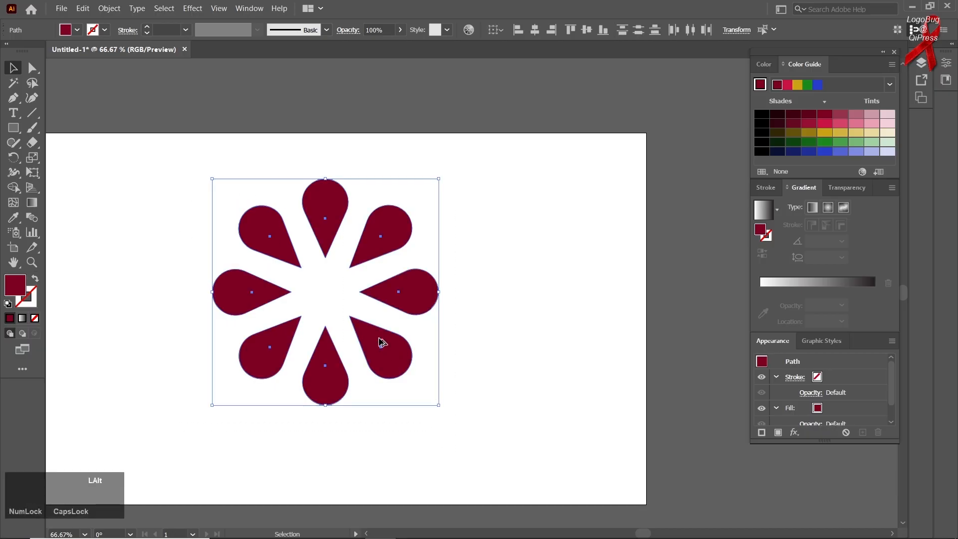
pyautogui.hotkey('ctrl', '-')
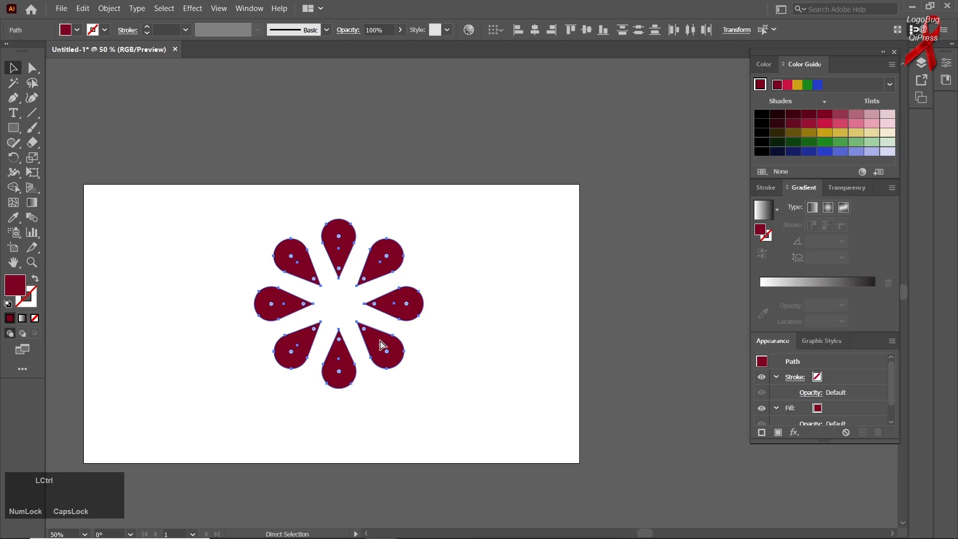
pyautogui.hotkey('ctrl', 'f')
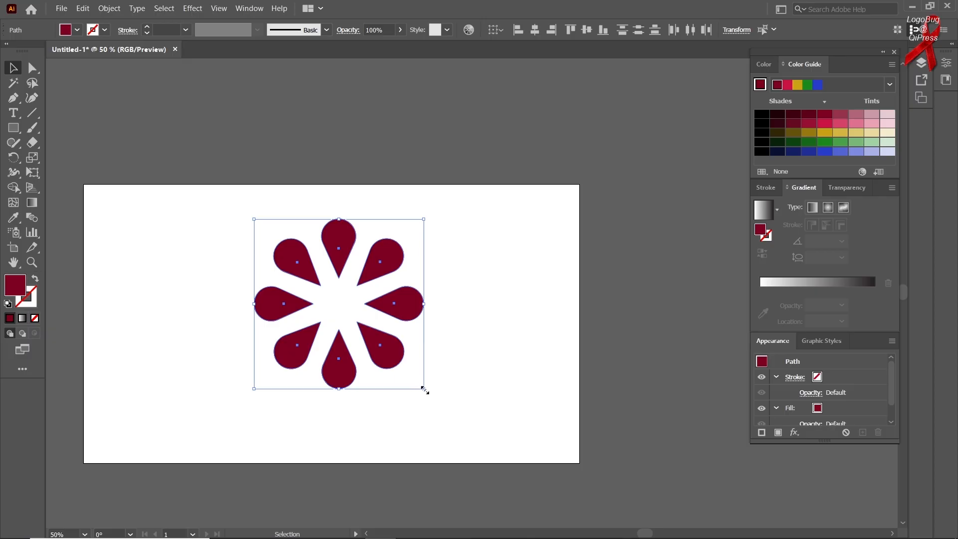
pyautogui.moveTo(423, 389); pyautogui.dragTo(528, 496)
pyautogui.scroll(-1, 463, 339)
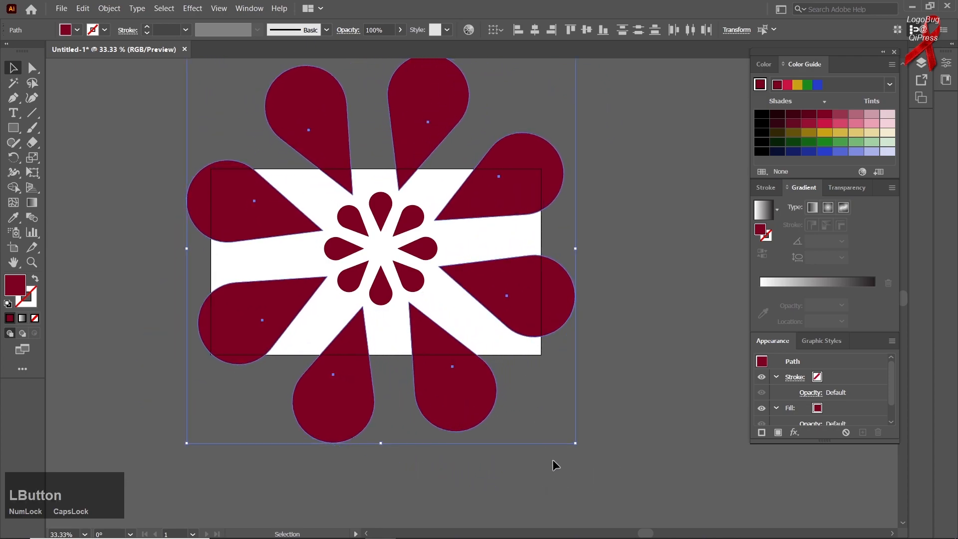
pyautogui.moveTo(575, 444); pyautogui.dragTo(545, 414)
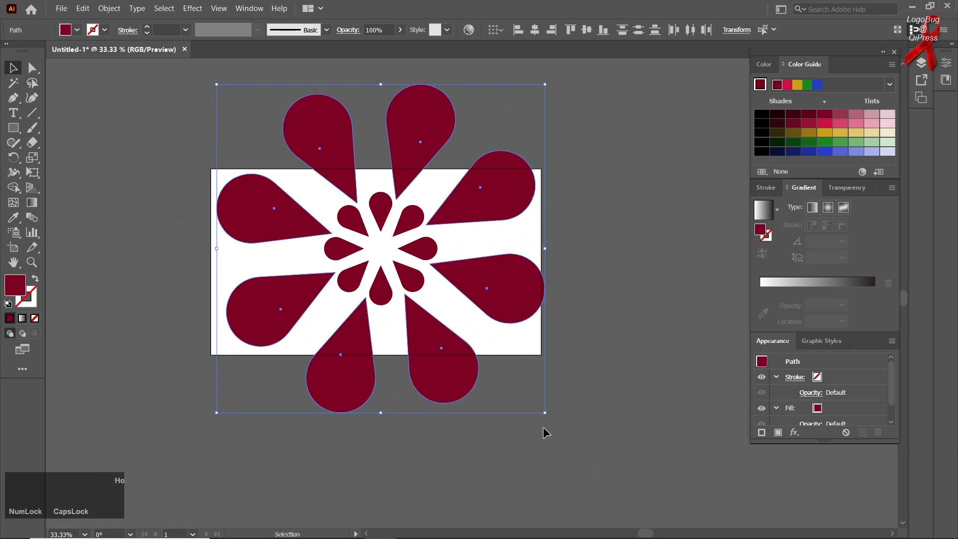
# Scale both teardrop rings down together, keeping their proportions, so that they fit within the artboard.
pyautogui.click(479, 459)
pyautogui.scroll(-1, 436, 418)
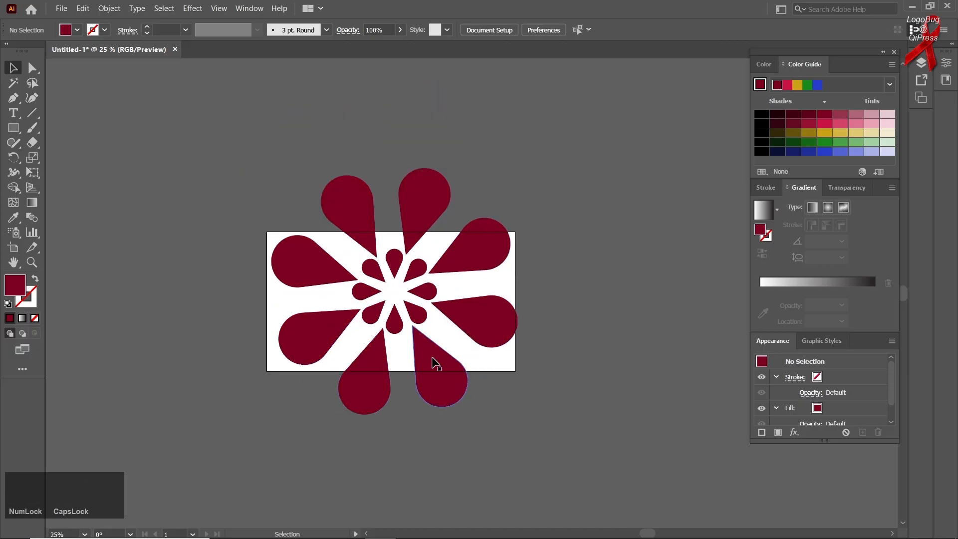
pyautogui.click(350, 314)
pyautogui.moveTo(519, 413); pyautogui.dragTo(457, 354)
pyautogui.scroll(2, 414, 283)
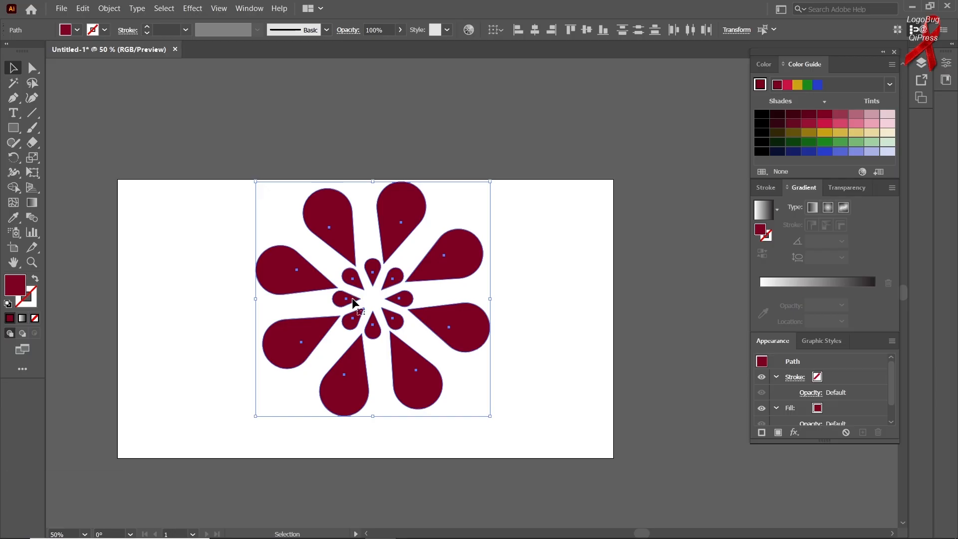
# Cancel the Move options and delete both teardrop rings from the artboard.
pyautogui.press('Return')
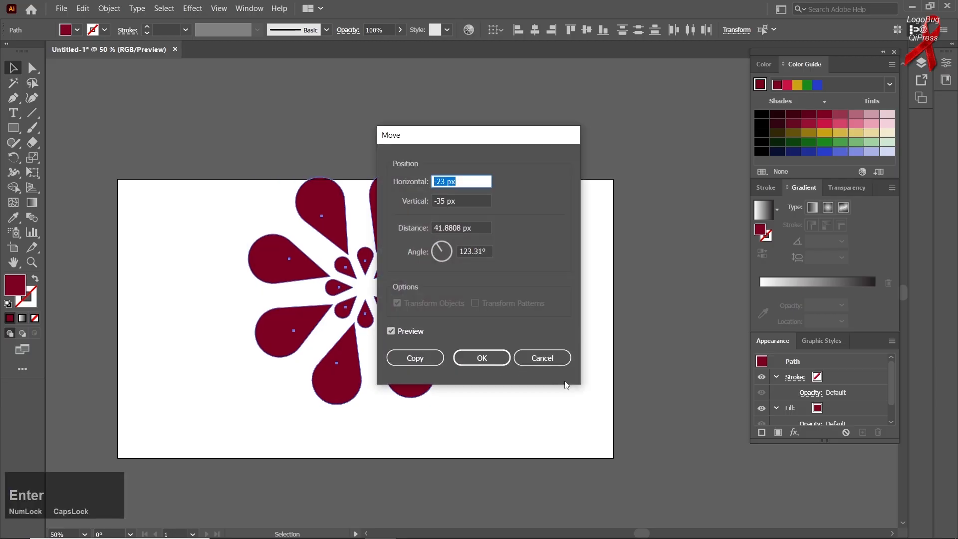
pyautogui.click(558, 359)
pyautogui.press('Delete')
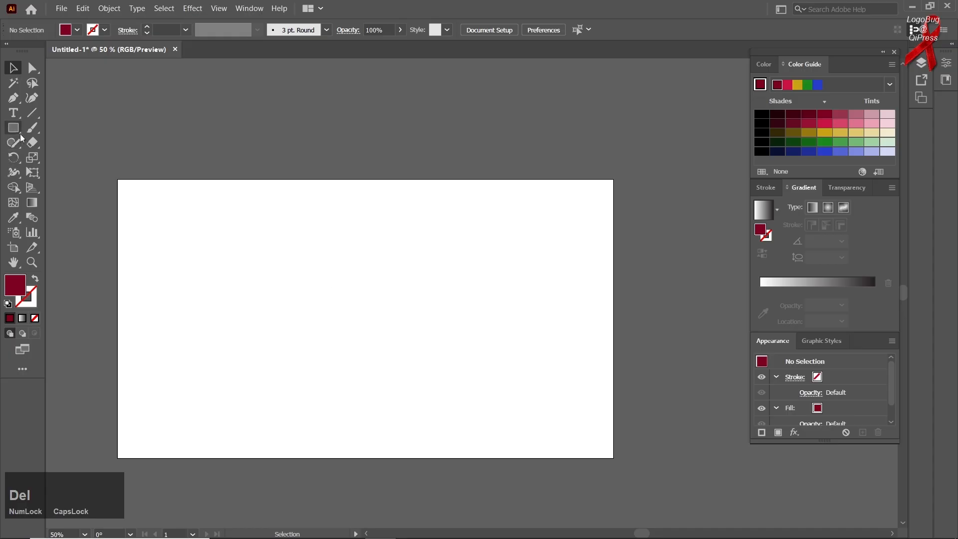
# Switch from the Rotate to the Reflect tool and place a large five-pointed star on the artboard's left half.
pyautogui.rightClick(19, 157)
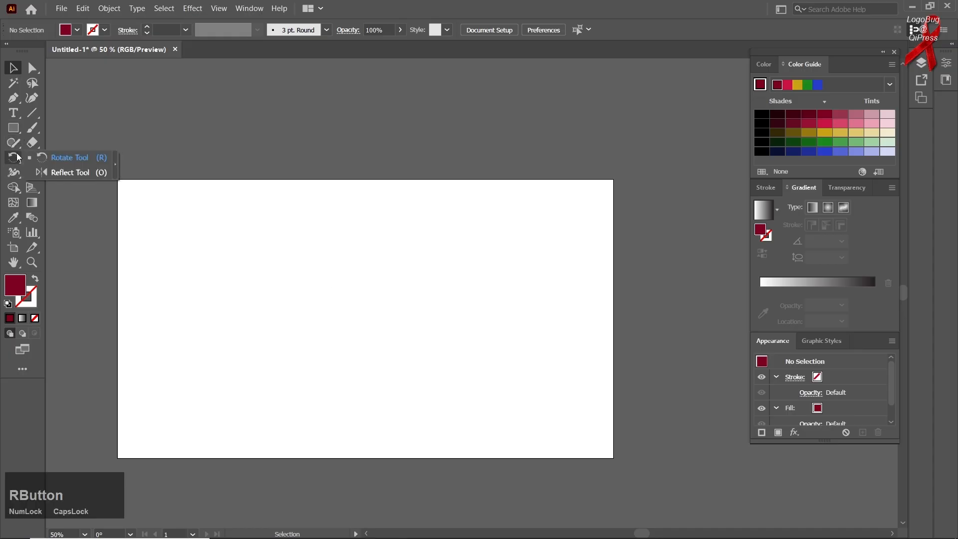
pyautogui.click(69, 172)
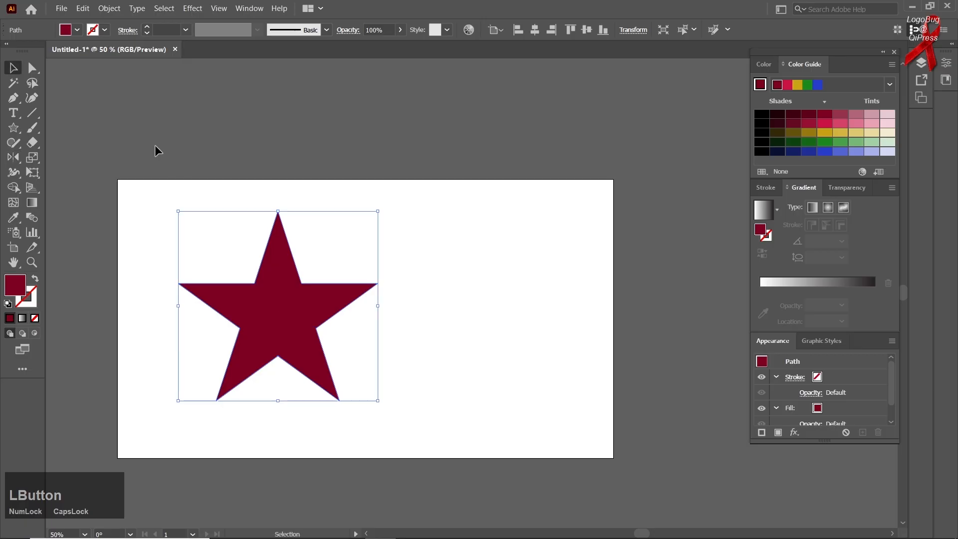
pyautogui.click(158, 151)
pyautogui.moveTo(250, 306); pyautogui.dragTo(348, 257)
pyautogui.press('Delete')
pyautogui.moveTo(321, 306); pyautogui.dragTo(254, 319)
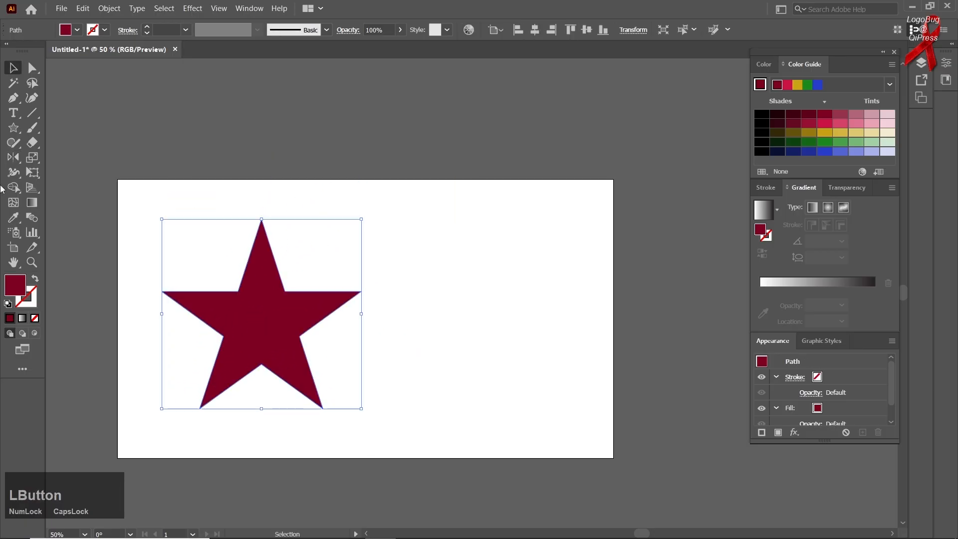
# Try transforming the star freehand around its own centre with Reflect active, and undo the change.
pyautogui.click(11, 159)
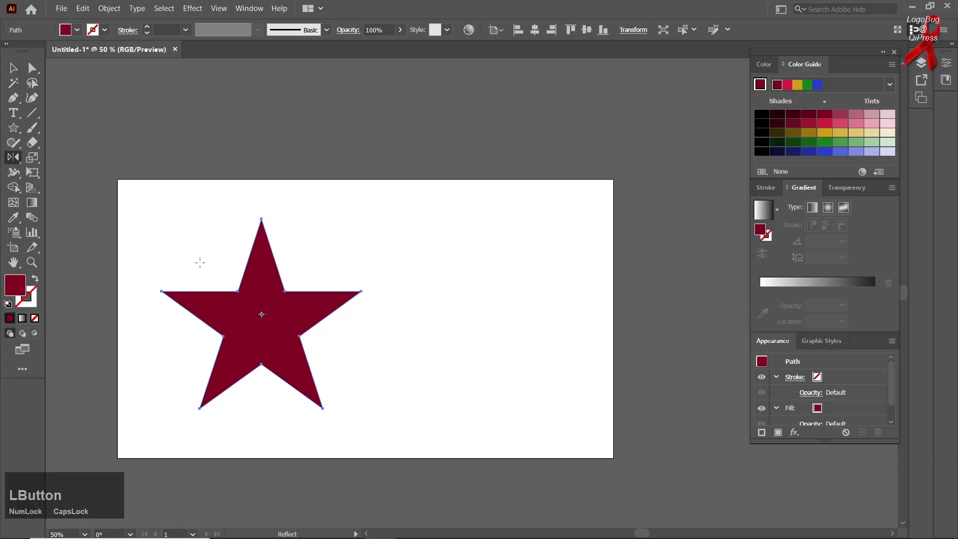
pyautogui.press('ctrl')
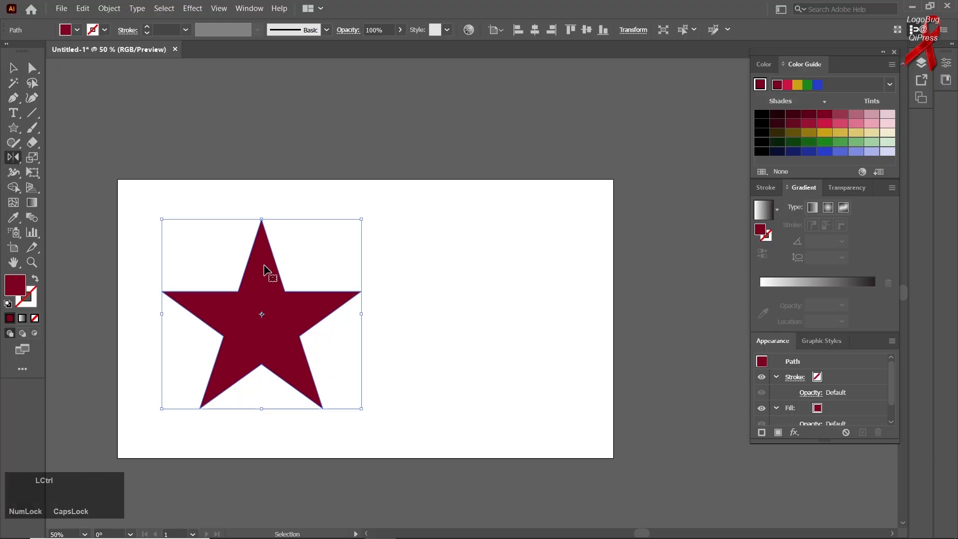
pyautogui.moveTo(264, 270); pyautogui.dragTo(298, 250)
pyautogui.hotkey('ctrl', 'z')
# Try reflecting the star across a reference point on the artboard's right half, and undo it.
pyautogui.click(473, 299)
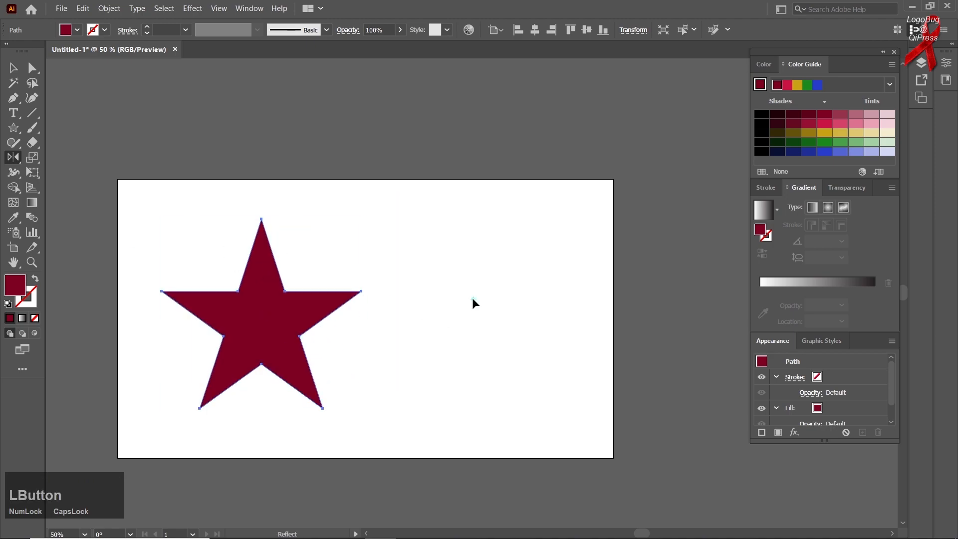
pyautogui.moveTo(281, 282); pyautogui.dragTo(534, 293)
pyautogui.press('ctrl')
pyautogui.hotkey('ctrl', 'z')
# Try reflecting a copy of the star across a point to its right, and delete the copy.
pyautogui.click(465, 315)
pyautogui.press('alt')
pyautogui.moveTo(273, 316); pyautogui.dragTo(556, 314)
pyautogui.click(12, 68)
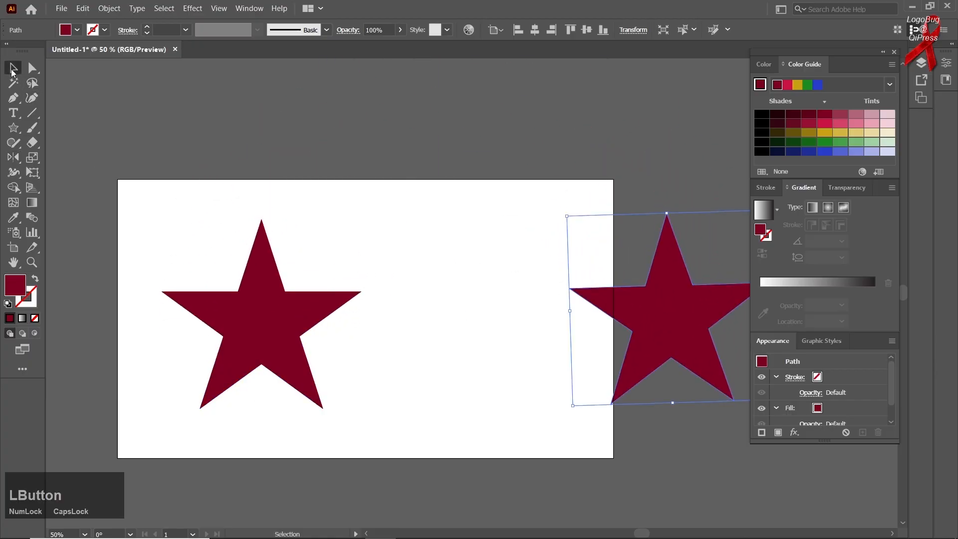
pyautogui.click(455, 204)
pyautogui.click(639, 398)
pyautogui.press('Delete')
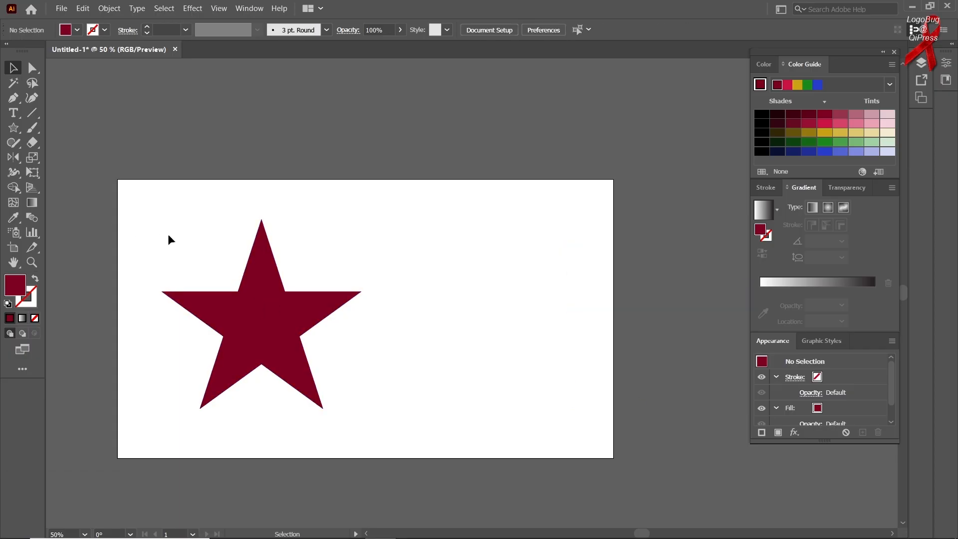
# Delete the star and draw a tall dark-red ellipse near the middle of the artboard.
pyautogui.moveTo(267, 327); pyautogui.dragTo(258, 301)
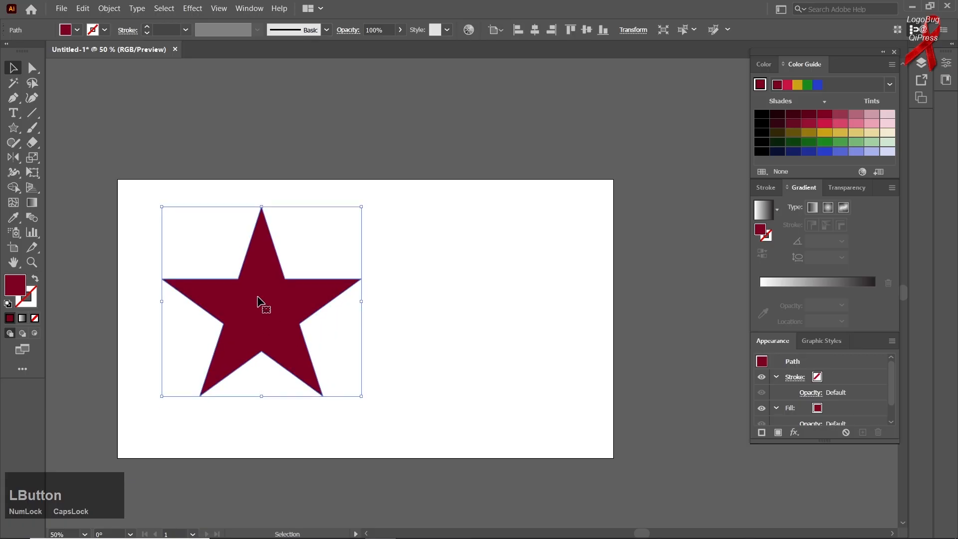
pyautogui.press('Delete')
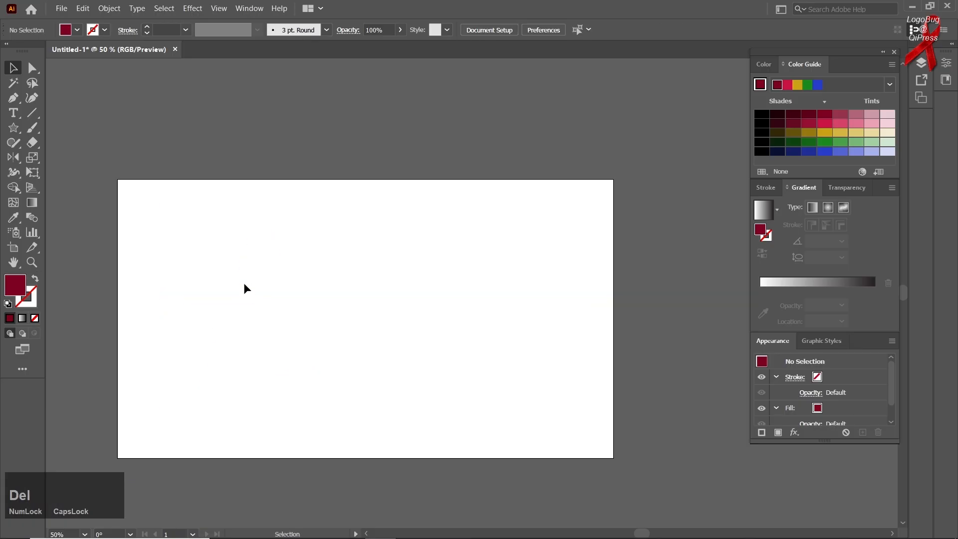
pyautogui.rightClick(19, 145)
pyautogui.rightClick(17, 103)
pyautogui.rightClick(15, 113)
pyautogui.rightClick(15, 129)
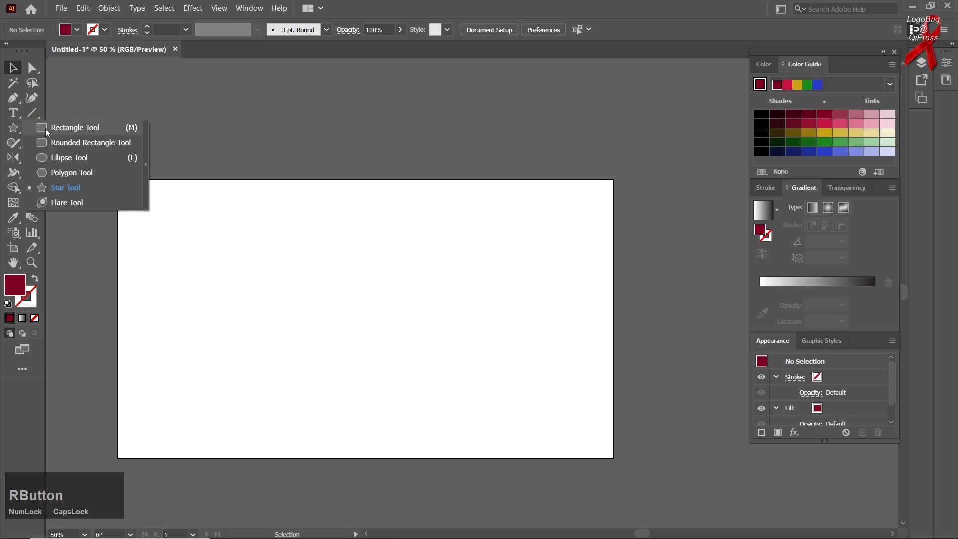
pyautogui.click(60, 160)
pyautogui.moveTo(292, 258)
pyautogui.mouseDown()
pyautogui.moveTo(346, 332)
pyautogui.moveTo(381, 406)
pyautogui.mouseUp()
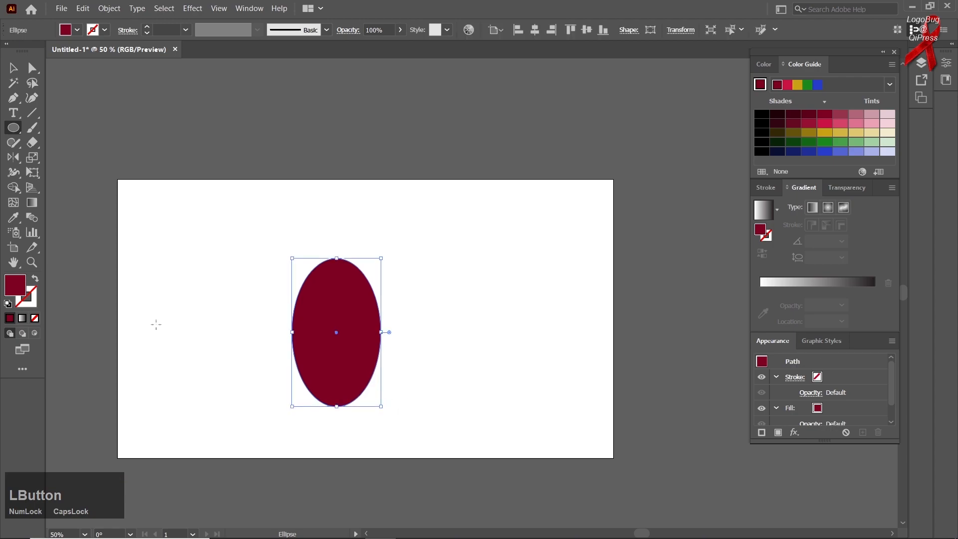
# Convert the ellipse's top and bottom anchor points to sharp corners to form a leaf.
pyautogui.rightClick(13, 98)
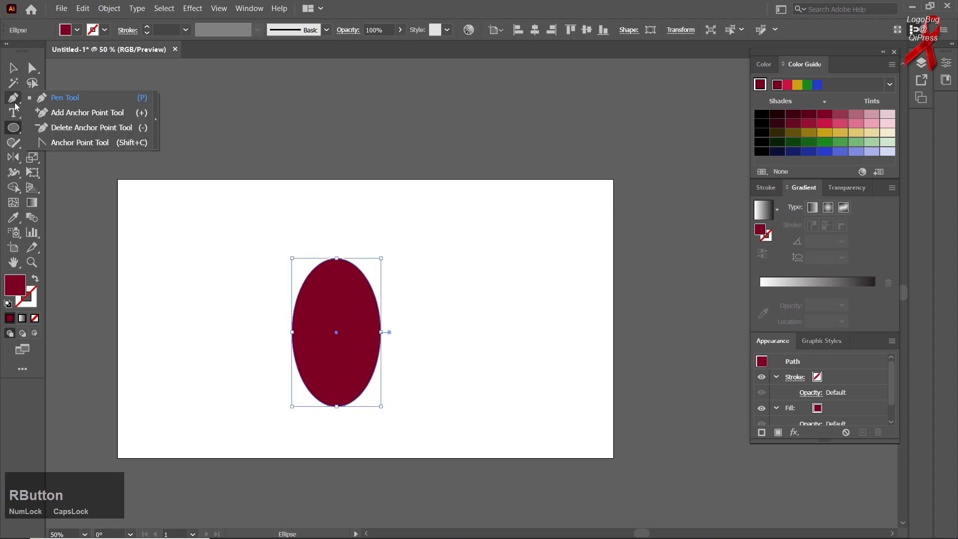
pyautogui.click(65, 143)
pyautogui.click(336, 258)
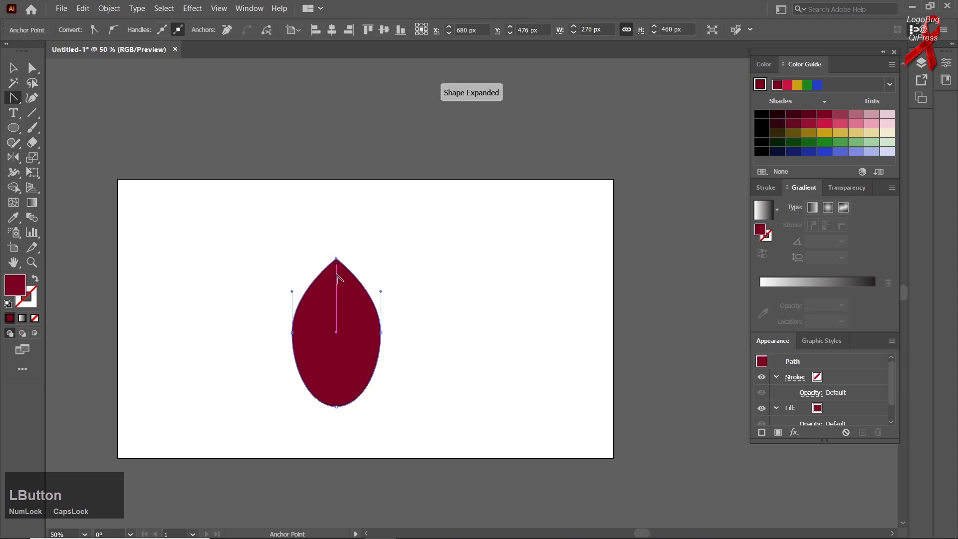
pyautogui.click(336, 406)
# Narrow the leaf from its right side and fill it with green from the colour guide.
pyautogui.press('v')
pyautogui.moveTo(381, 332); pyautogui.dragTo(360, 332)
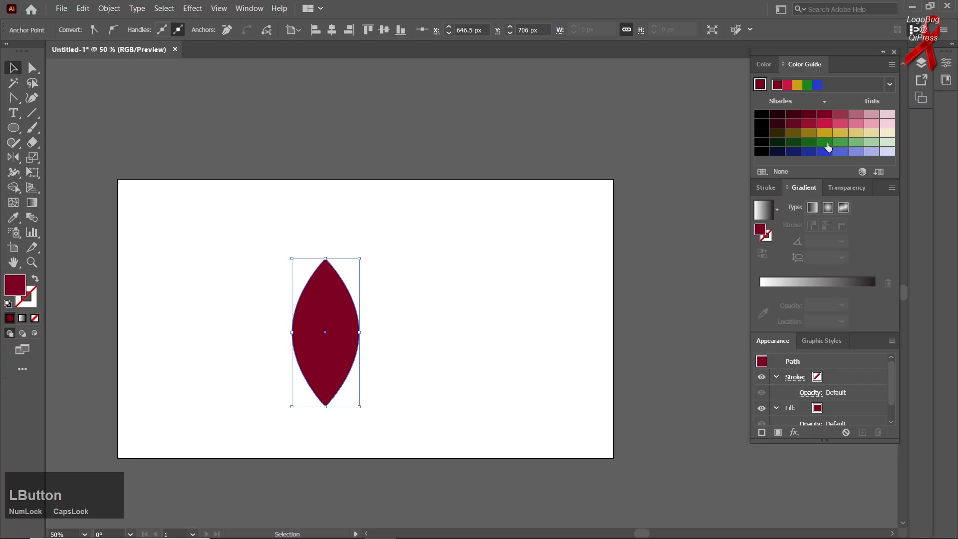
pyautogui.click(826, 143)
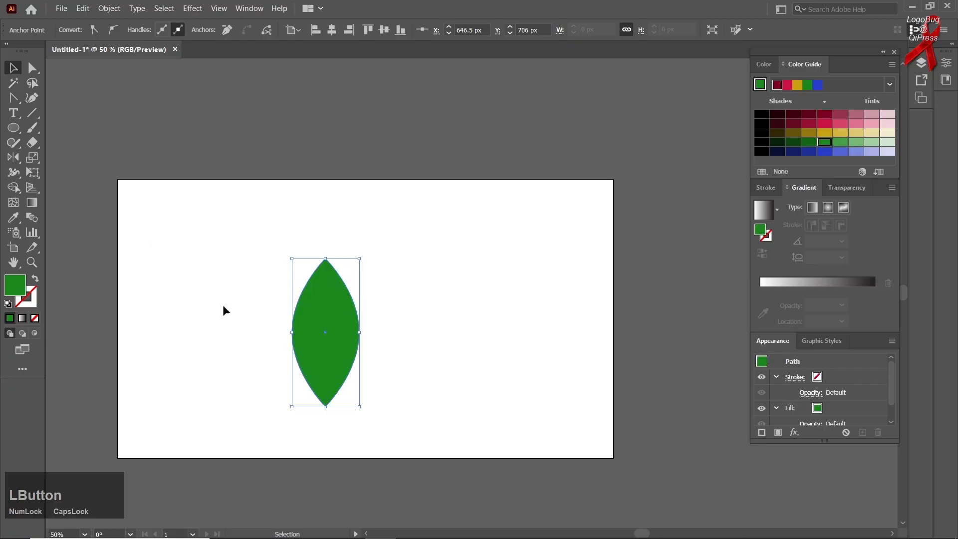
# Tilt the leaf so its upper tip leans left, and move it to the artboard's upper-left area.
pyautogui.moveTo(365, 410); pyautogui.dragTo(392, 373)
pyautogui.moveTo(333, 348); pyautogui.dragTo(263, 295)
pyautogui.moveTo(307, 316); pyautogui.dragTo(319, 308)
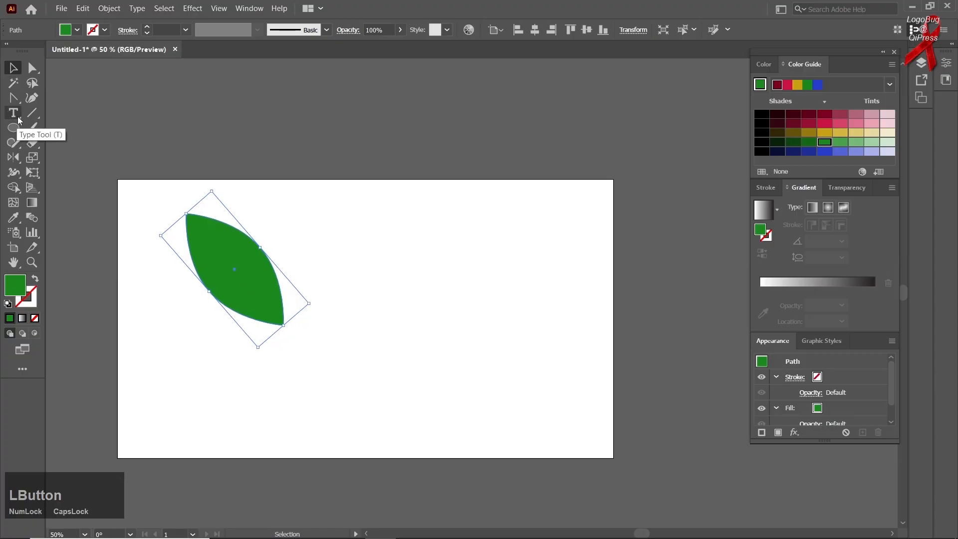
# Create a reflected copy of the leaf using an axis angle of -89.12°.
pyautogui.rightClick(235, 252)
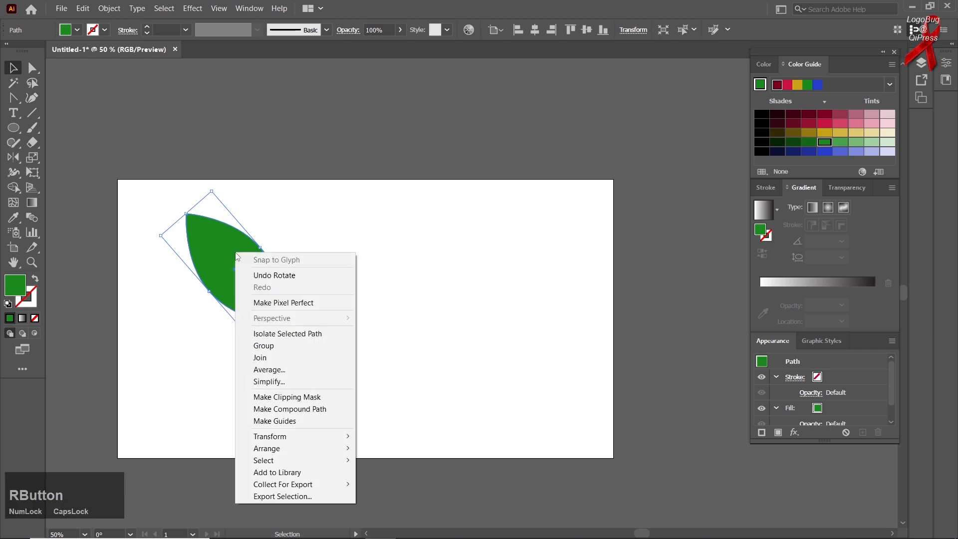
pyautogui.click(309, 437)
pyautogui.click(423, 475)
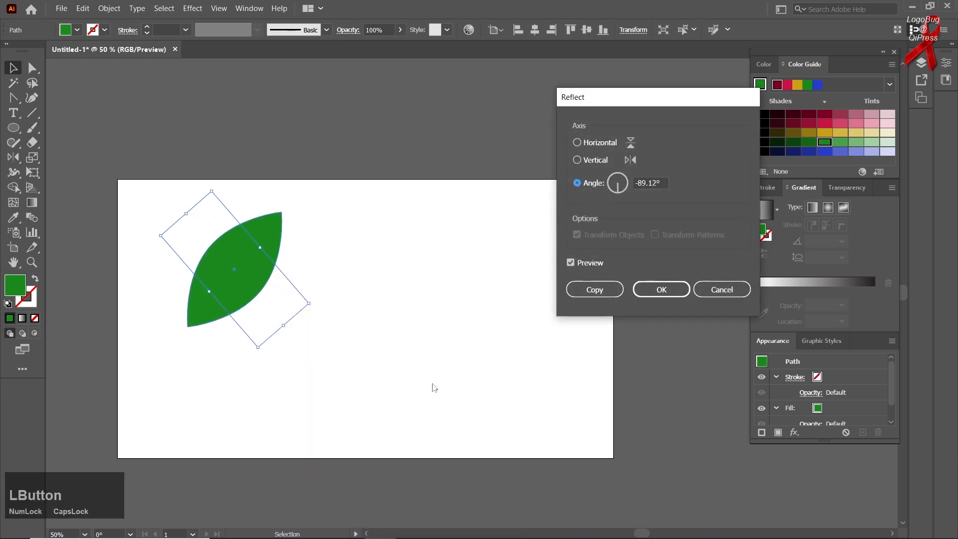
pyautogui.click(594, 289)
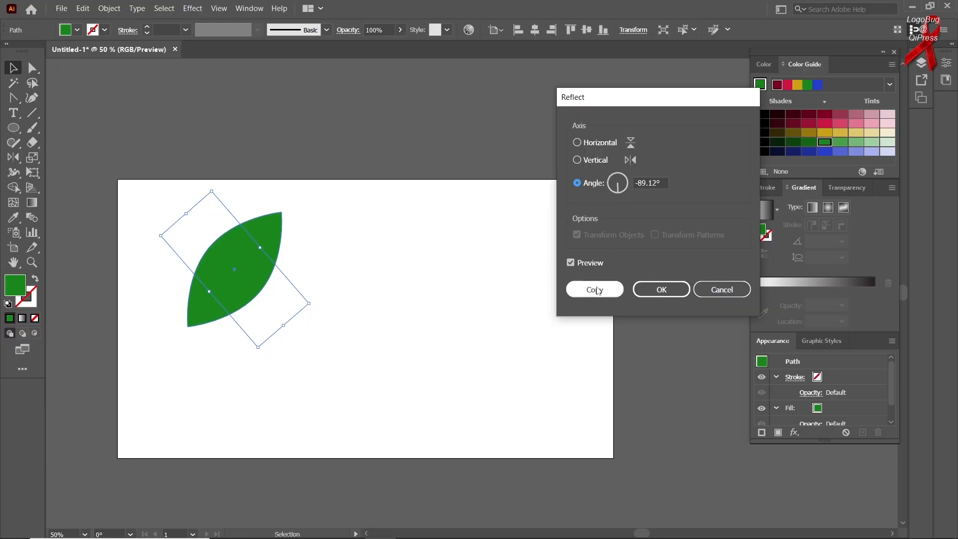
# Place the reflected leaf to the right of the original with their lower tips touching, and align the pair.
pyautogui.moveTo(208, 278); pyautogui.dragTo(337, 273)
pyautogui.moveTo(296, 349); pyautogui.dragTo(263, 248)
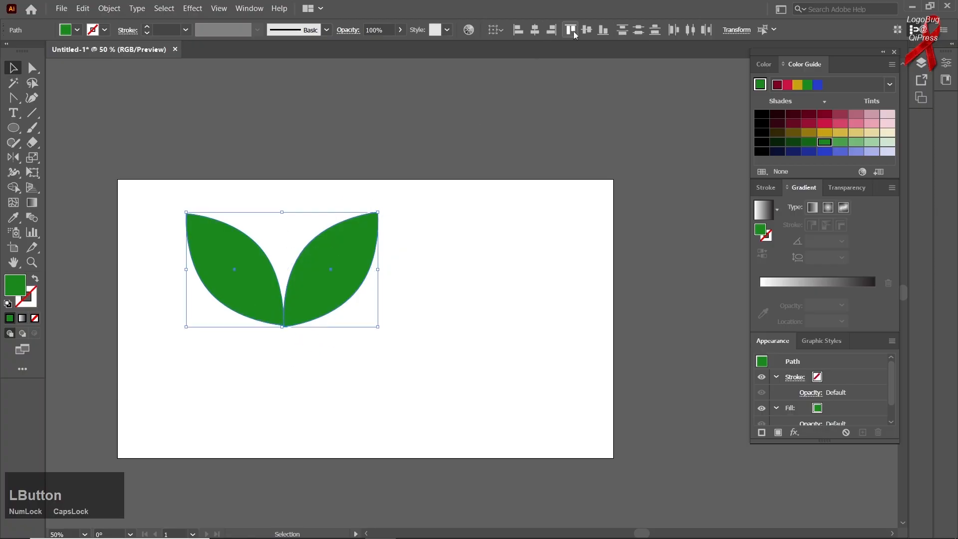
pyautogui.click(535, 31)
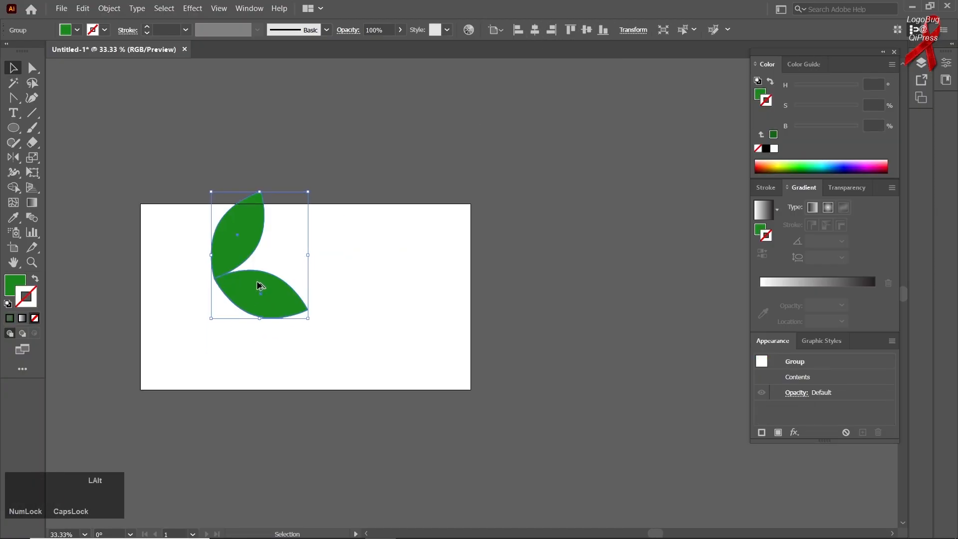
# Scale the grouped leaf pair down to a small size and place it in the artboard's upper area.
pyautogui.scroll(1, 252, 282)
pyautogui.moveTo(233, 234); pyautogui.dragTo(269, 256)
pyautogui.moveTo(381, 353); pyautogui.dragTo(336, 322)
pyautogui.scroll(1, 309, 282)
pyautogui.click(296, 259)
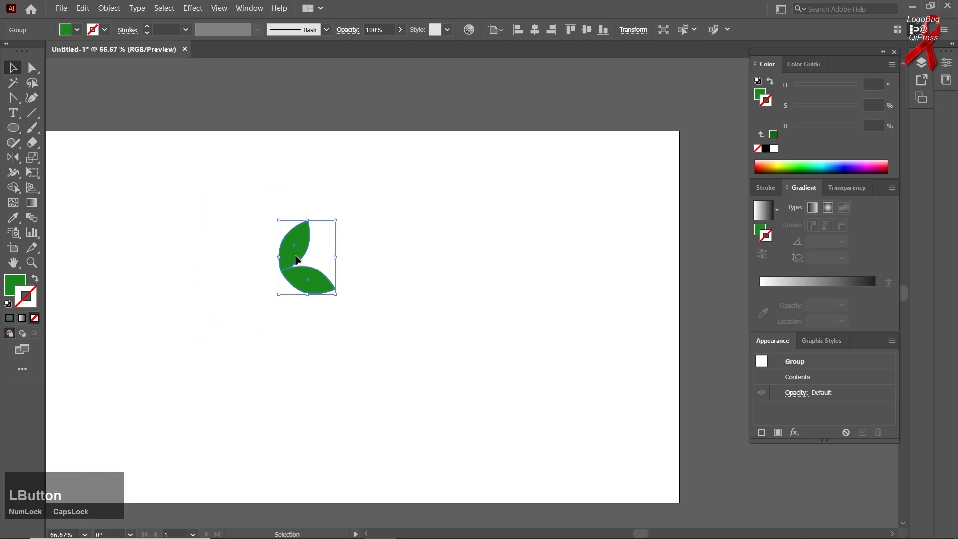
pyautogui.moveTo(296, 259); pyautogui.dragTo(278, 231)
# Draw a large circle whose upper edge passes through the leaf pair's base, and swap its green fill to the stroke.
pyautogui.rightClick(13, 127)
pyautogui.click(77, 157)
pyautogui.moveTo(303, 340); pyautogui.dragTo(385, 448)
pyautogui.moveTo(382, 447); pyautogui.dragTo(382, 446)
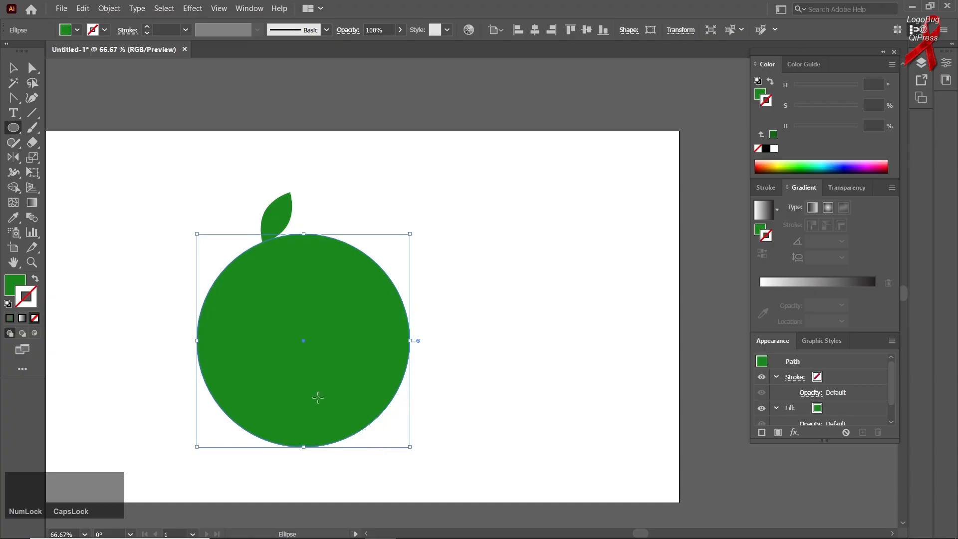
pyautogui.click(35, 278)
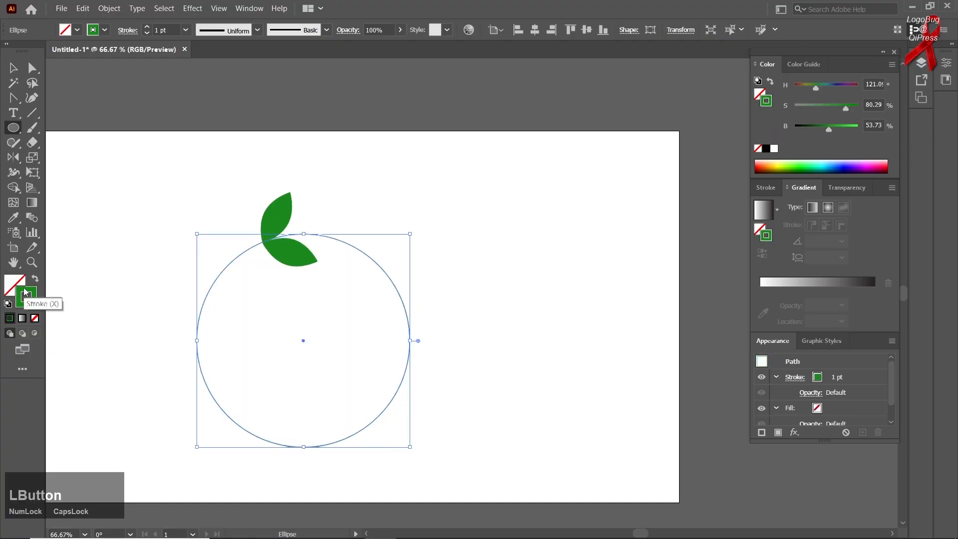
# Rotate a copy of the leaf pair by -45° around the circle's centre.
pyautogui.click(13, 67)
pyautogui.moveTo(145, 165); pyautogui.dragTo(165, 122)
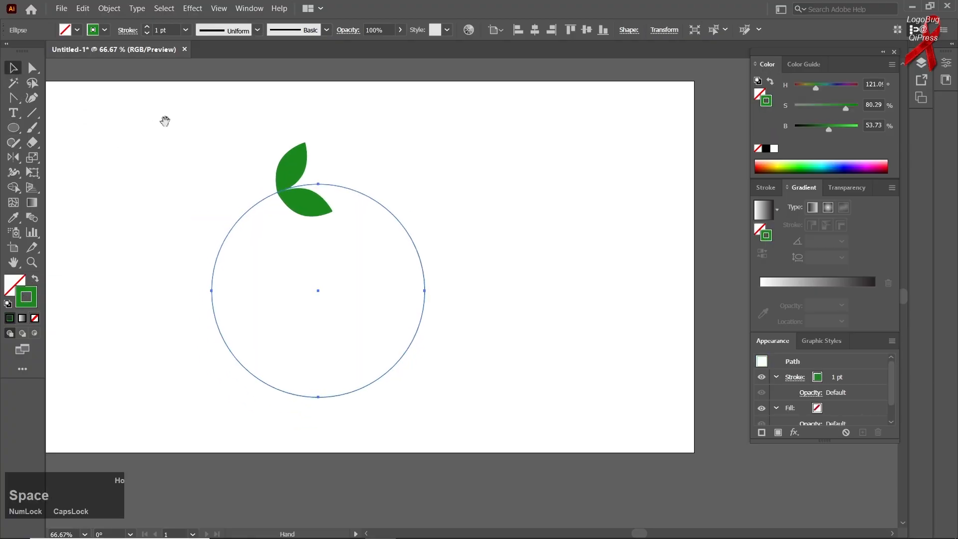
pyautogui.click(288, 164)
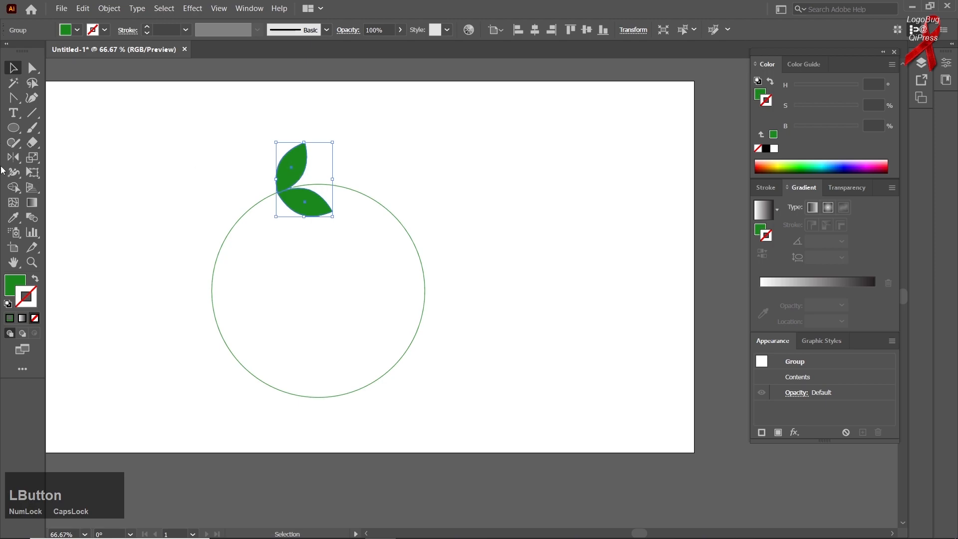
pyautogui.rightClick(13, 157)
pyautogui.click(32, 158)
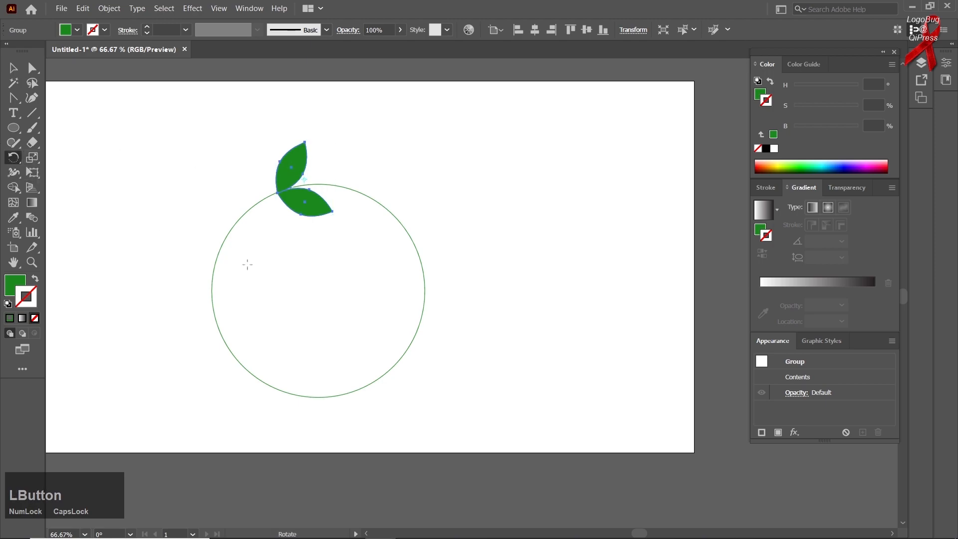
pyautogui.click(318, 291)
pyautogui.moveTo(295, 168); pyautogui.dragTo(359, 180)
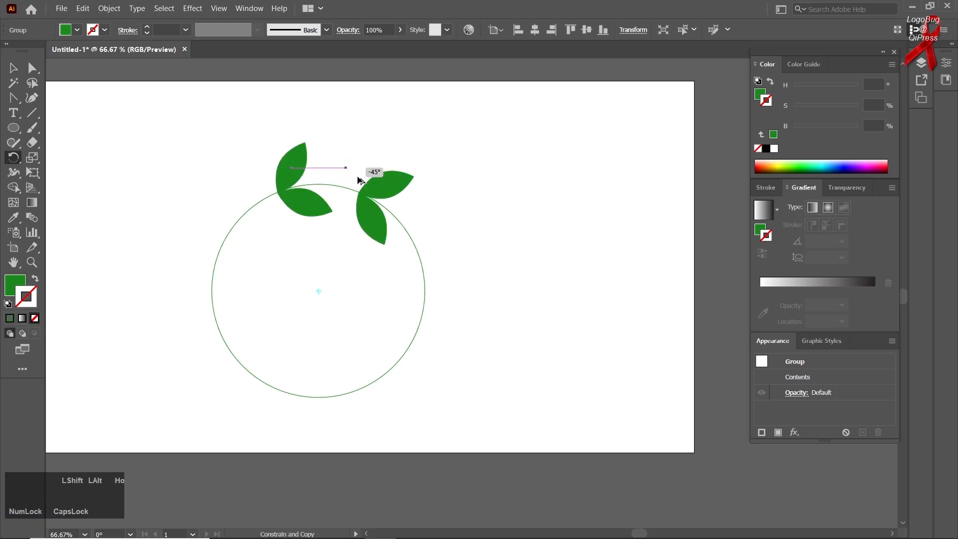
pyautogui.moveTo(361, 181); pyautogui.dragTo(353, 188)
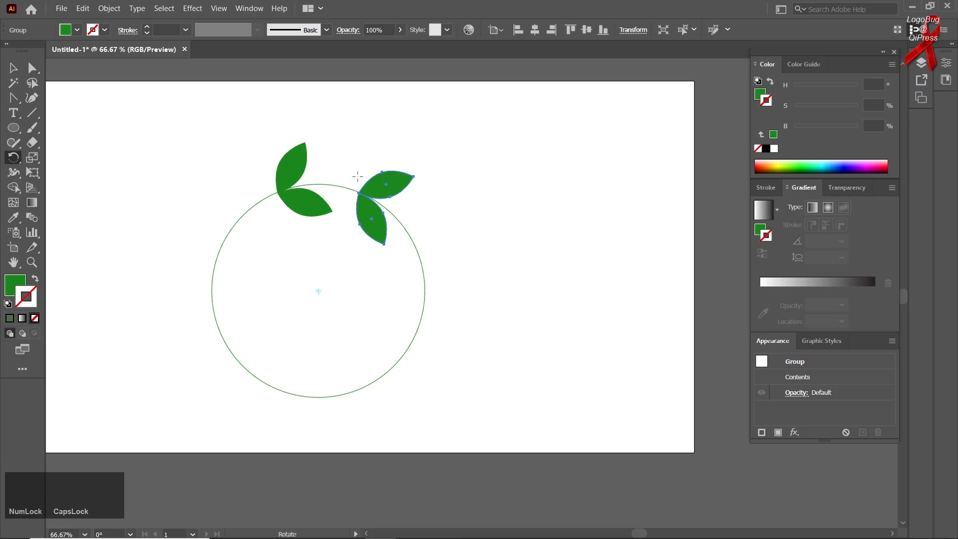
# Repeat the rotated copy six times to complete the leaf wreath around the circle, and clear the selection.
pyautogui.hotkey('ctrl', 'd')
pyautogui.hotkey('ctrl', 'd')
pyautogui.hotkey('ctrl', 'd')
pyautogui.hotkey('ctrl', 'd')
pyautogui.hotkey('ctrl', 'd')
pyautogui.hotkey('ctrl', 'd')
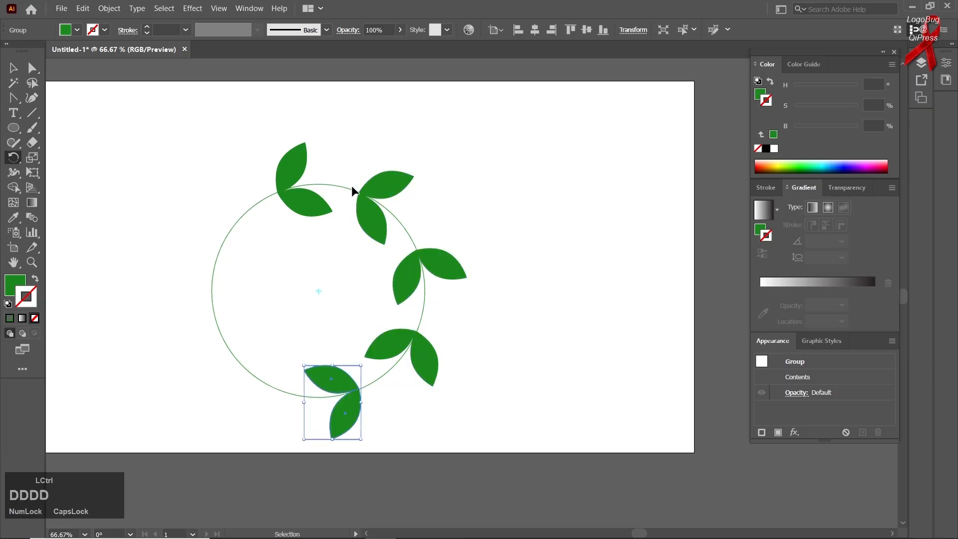
pyautogui.click(13, 68)
pyautogui.click(118, 120)
pyautogui.keyDown('alt'); pyautogui.scroll(-1, 151, 175); pyautogui.keyUp('alt')
pyautogui.moveTo(136, 138); pyautogui.dragTo(489, 384)
pyautogui.click(499, 341)
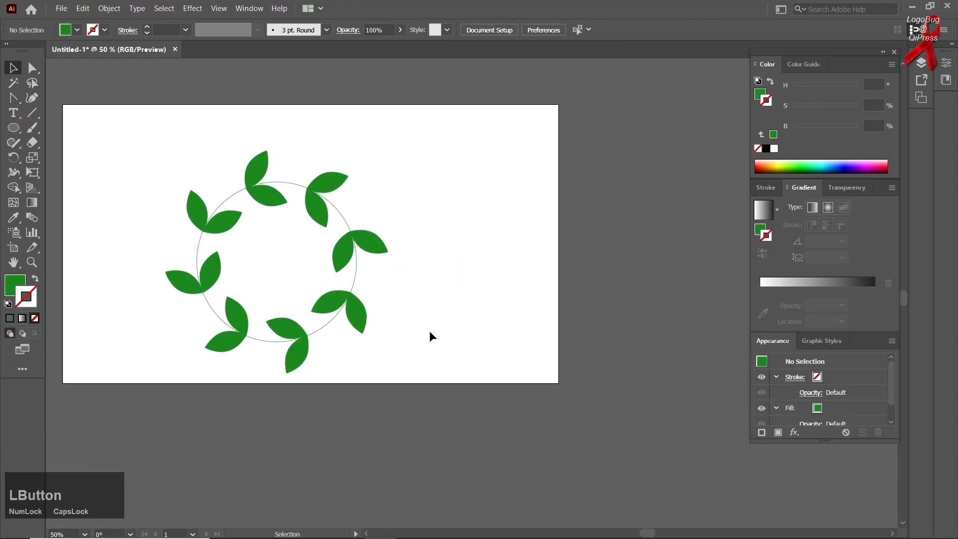
# Set the wreath circle's stroke weight to 5 pt.
pyautogui.click(356, 275)
pyautogui.click(173, 27)
pyautogui.scroll(4, 173, 29)
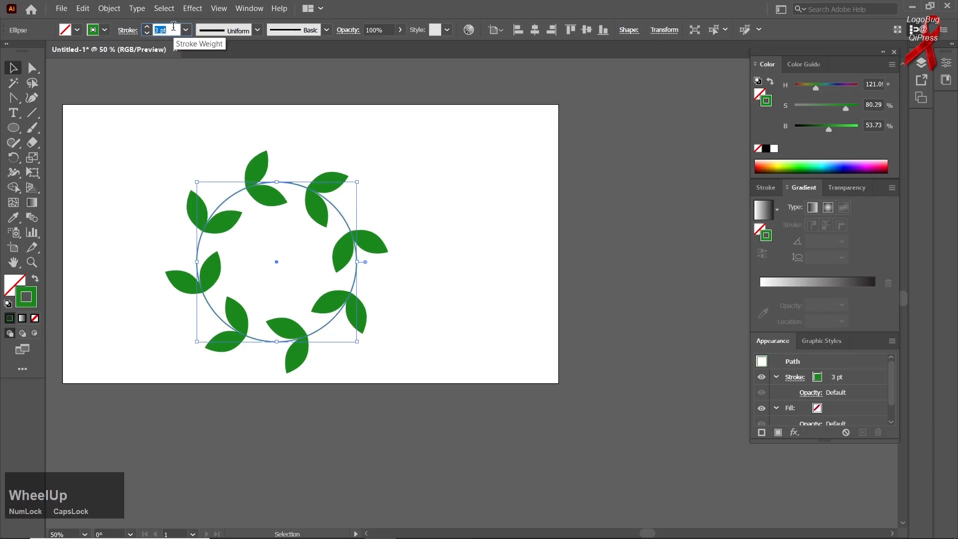
pyautogui.click(162, 127)
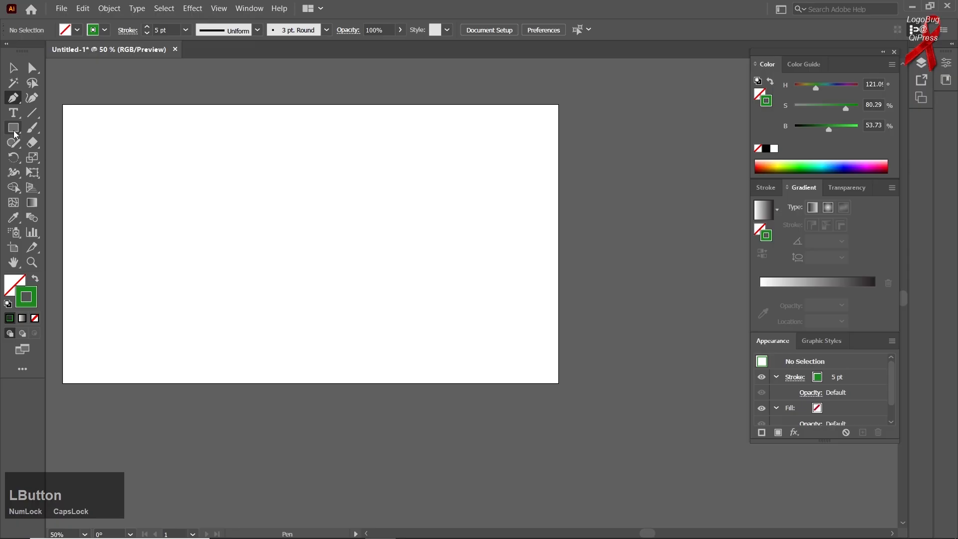
# Draw a short vertical S-shaped curve with the Pen tool in the artboard's upper middle.
pyautogui.rightClick(14, 130)
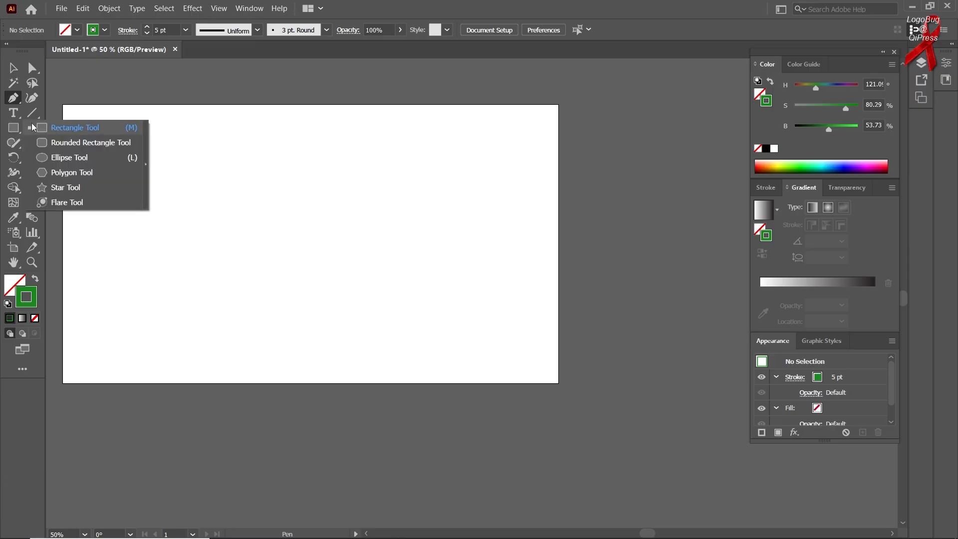
pyautogui.rightClick(13, 98)
pyautogui.click(55, 97)
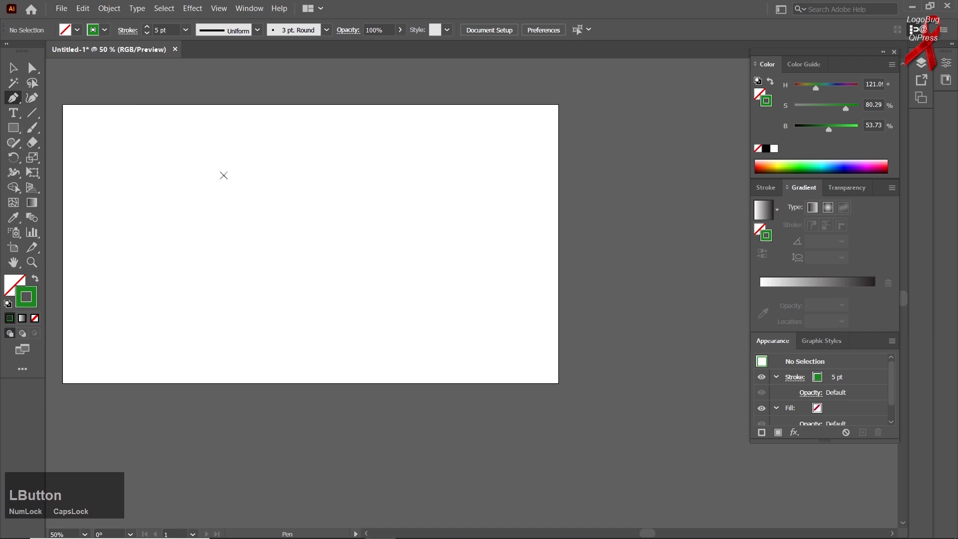
pyautogui.click(246, 182)
pyautogui.moveTo(246, 220); pyautogui.dragTo(237, 255)
pyautogui.click(12, 68)
# Set the S-curve's stroke weight to 23 pt and apply the width profile that tapers at both ends.
pyautogui.scroll(18, 177, 30)
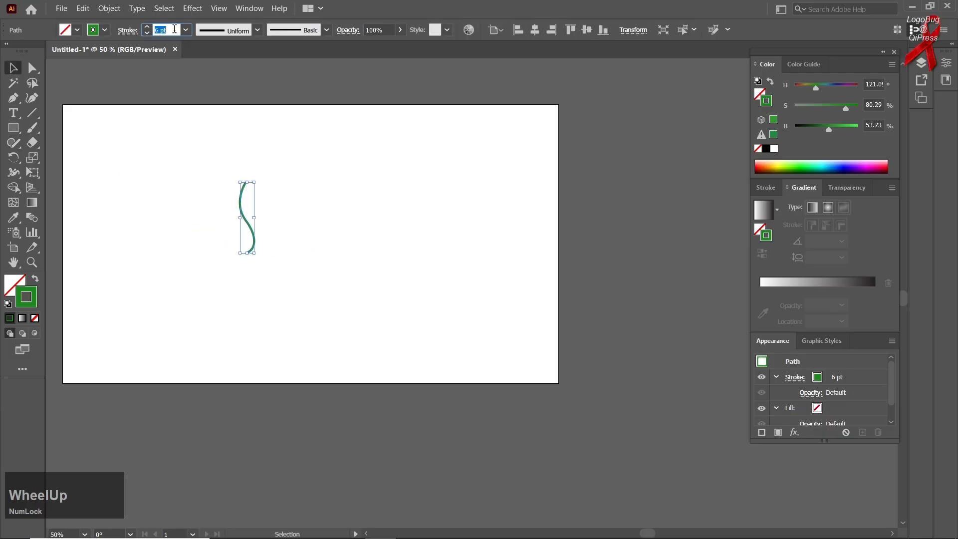
pyautogui.click(217, 31)
pyautogui.click(229, 81)
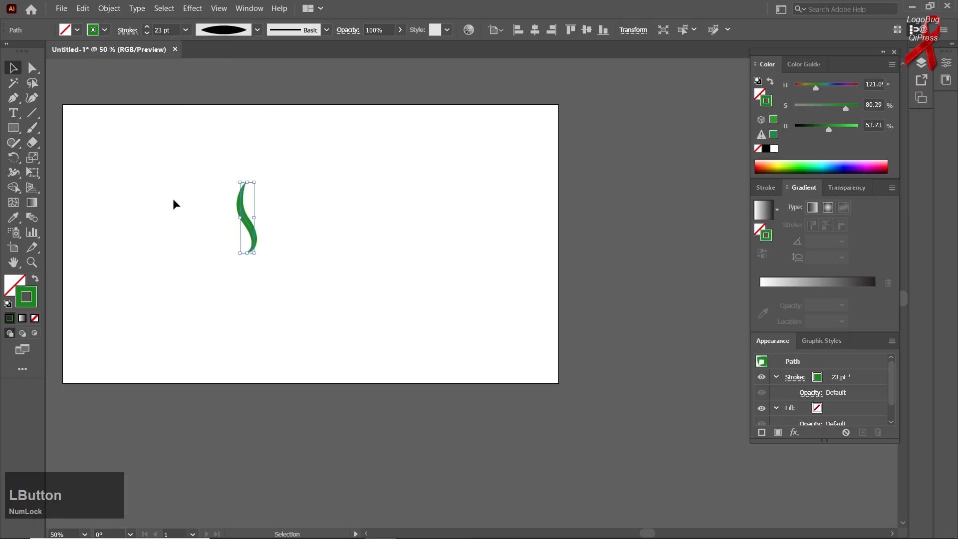
# Move the tapered S-curve up close to the artboard's top edge.
pyautogui.keyDown('alt'); pyautogui.scroll(1, 215, 249); pyautogui.keyUp('alt')
pyautogui.moveTo(263, 226); pyautogui.dragTo(306, 172)
pyautogui.scroll(3, 312, 200)
pyautogui.moveTo(315, 207); pyautogui.dragTo(306, 195)
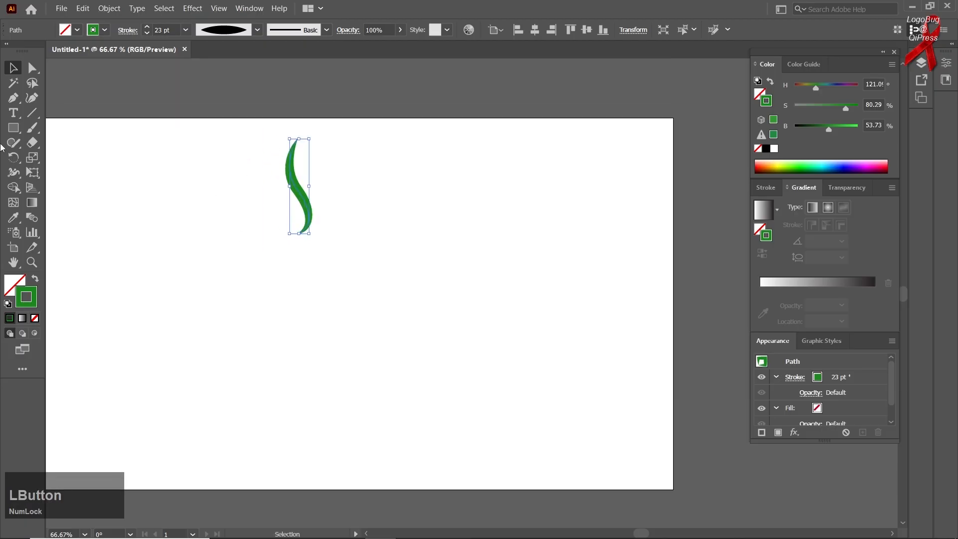
# Rotate a copy of the S-curve slightly clockwise around a point below it, and repeat the copy to build a full ring.
pyautogui.click(19, 164)
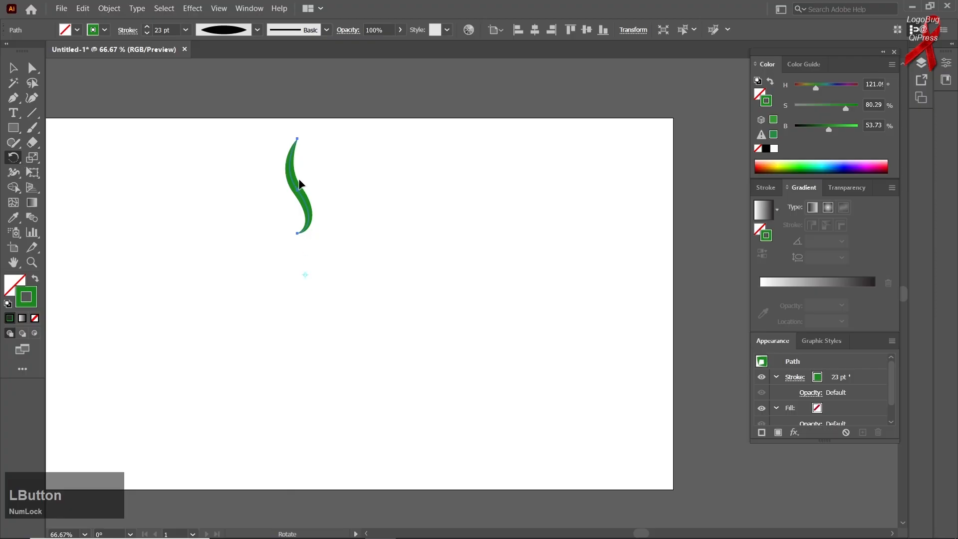
pyautogui.moveTo(299, 185); pyautogui.dragTo(310, 181)
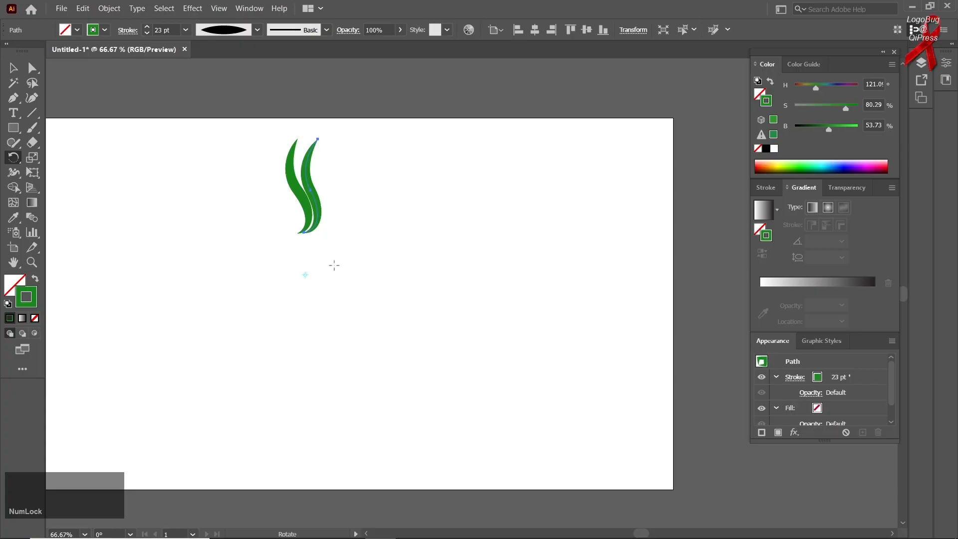
pyautogui.hotkey('ctrl', 'd')
pyautogui.hotkey('ctrl', 'd')
pyautogui.hotkey('ctrl', 'd')
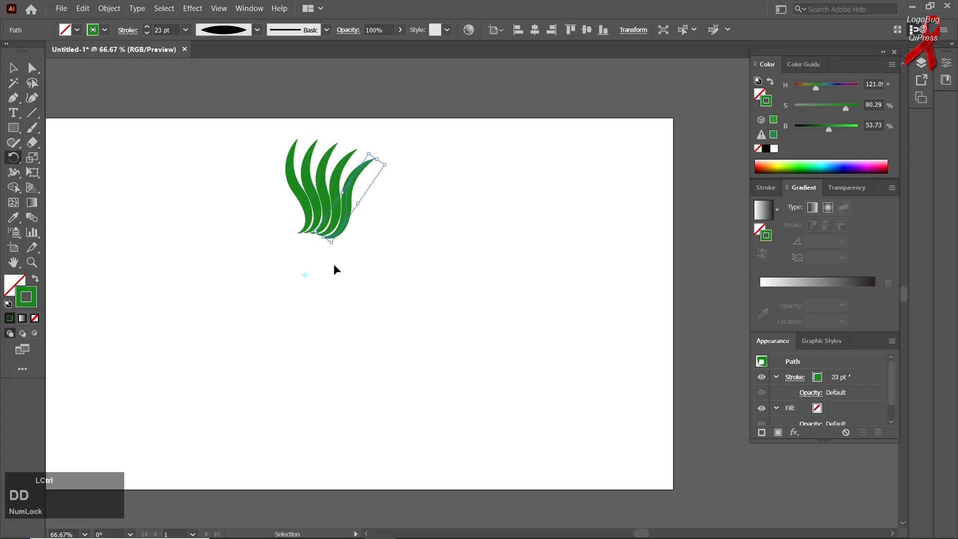
pyautogui.hotkey('ctrl', 'd')
pyautogui.hotkey('ctrl', 'd')
pyautogui.hotkey('ctrl', 'd')
pyautogui.hotkey('ctrl', 'd')
pyautogui.hotkey('ctrl', 'd')
pyautogui.hotkey('ctrl', 'd')
pyautogui.hotkey('ctrl', 'd')
pyautogui.hotkey('ctrl', 'd')
pyautogui.hotkey('ctrl', 'd')
pyautogui.hotkey('ctrl', 'd')
pyautogui.hotkey('ctrl', 'd')
pyautogui.hotkey('ctrl', 'd')
pyautogui.hotkey('ctrl', 'd')
pyautogui.hotkey('ctrl', 'd')
pyautogui.hotkey('ctrl', 'd')
pyautogui.hotkey('ctrl', 'd')
pyautogui.hotkey('ctrl', 'd')
pyautogui.hotkey('ctrl', 'd')
pyautogui.hotkey('ctrl', 'd')
pyautogui.hotkey('ctrl', 'd')
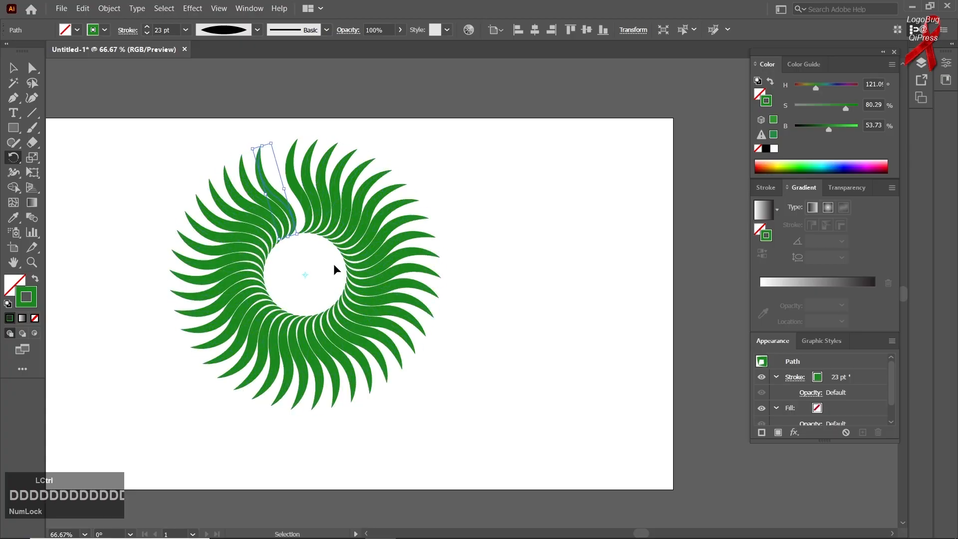
# Close the ring with one more rotated copy and recolour all S-curve strokes red-orange, about H 14, S 100, B 75.
pyautogui.hotkey('ctrl', 'd')
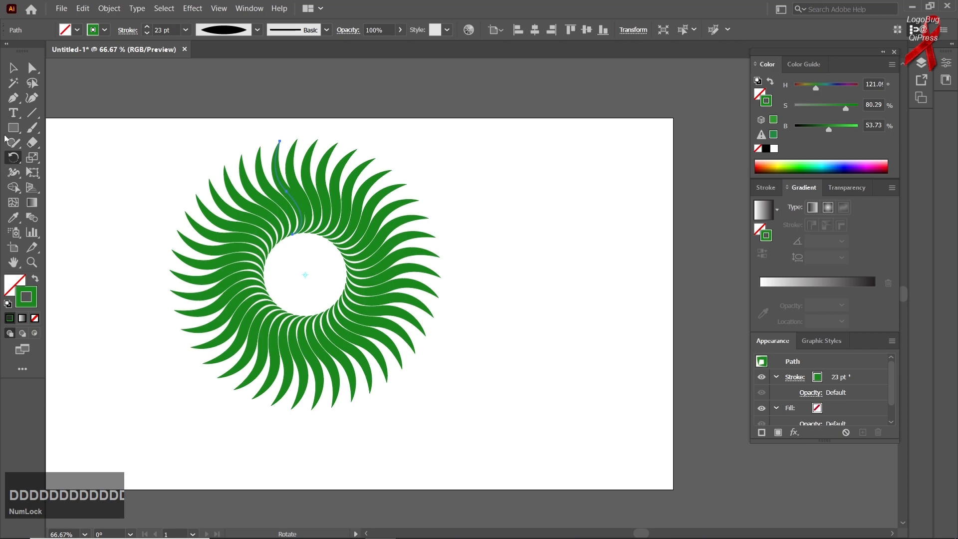
pyautogui.click(14, 68)
pyautogui.moveTo(137, 120); pyautogui.dragTo(417, 392)
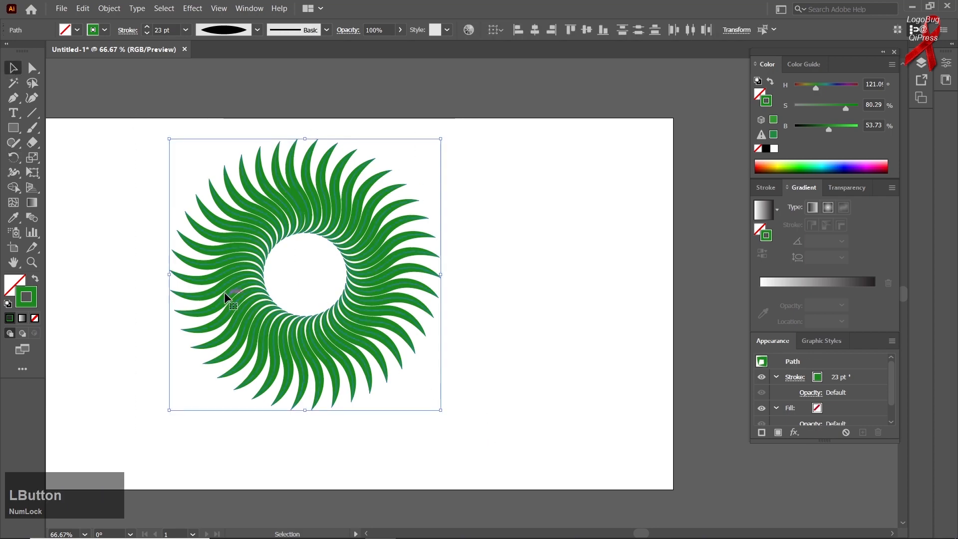
pyautogui.moveTo(824, 82); pyautogui.dragTo(798, 86)
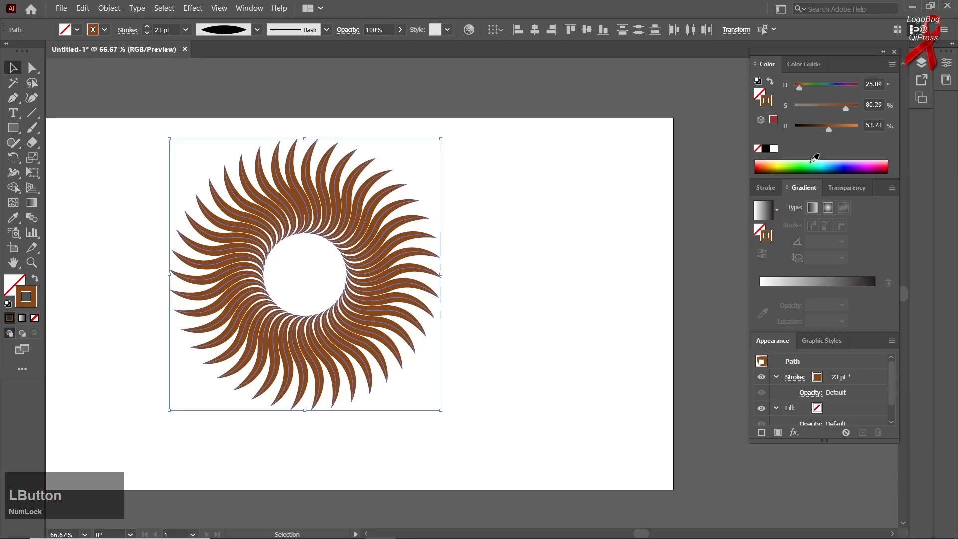
pyautogui.click(764, 163)
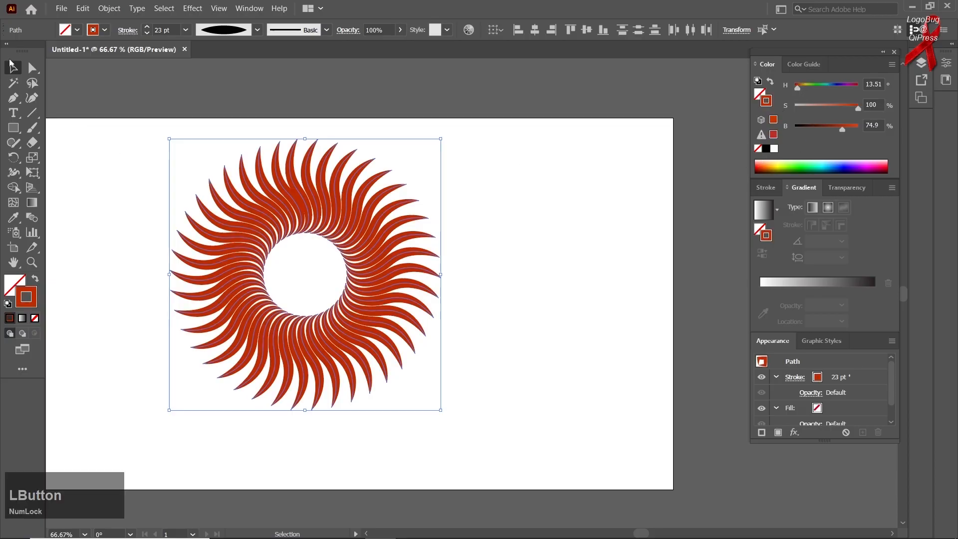
pyautogui.click(122, 163)
pyautogui.scroll(-1, 125, 167)
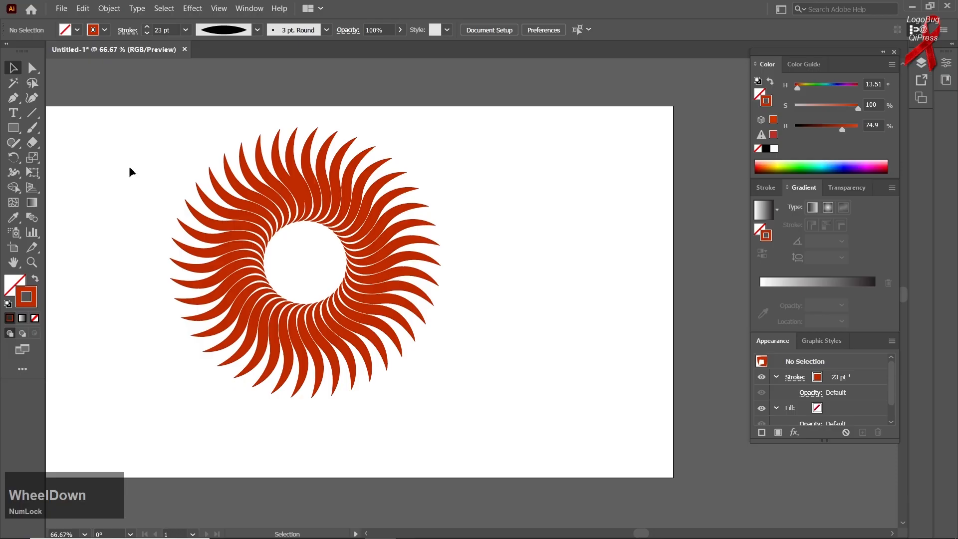
# Scale the grouped red-orange ring down about its centre and nudge the leaf wreath slightly up beneath it.
pyautogui.scroll(-1, 130, 161)
pyautogui.moveTo(133, 121); pyautogui.dragTo(473, 353)
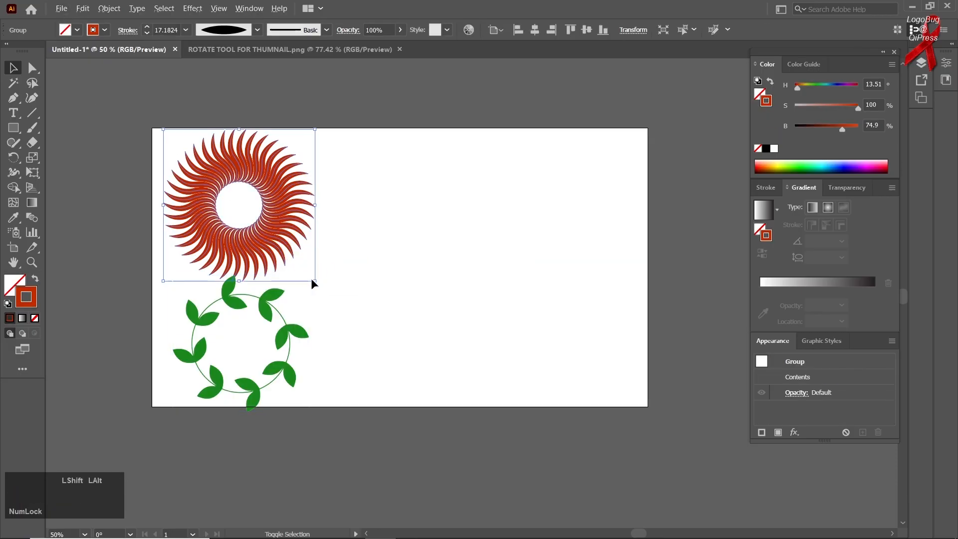
pyautogui.moveTo(314, 277); pyautogui.dragTo(254, 233)
pyautogui.moveTo(283, 325); pyautogui.dragTo(280, 316)
pyautogui.click(390, 292)
pyautogui.press('space')
pyautogui.moveTo(373, 287); pyautogui.dragTo(320, 280)
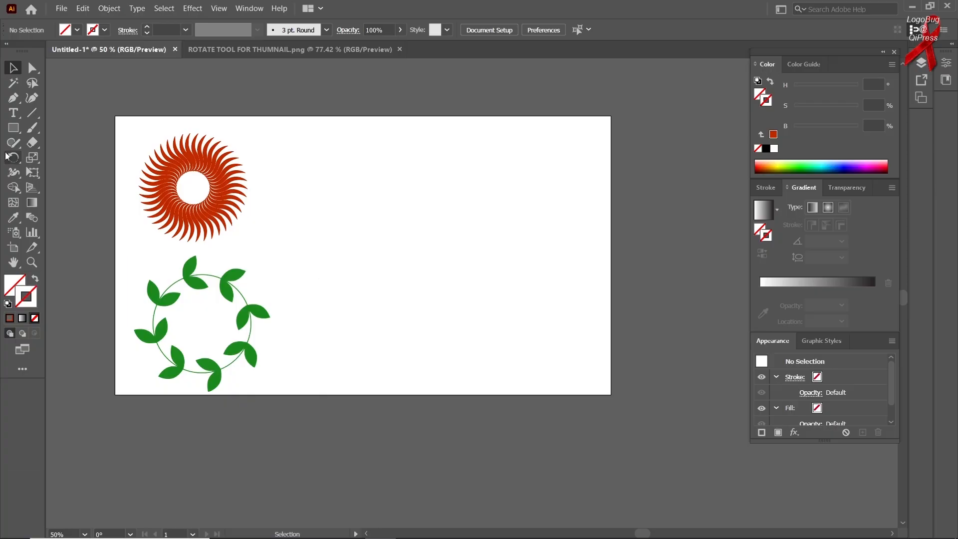
# Draw a tall, narrow ellipse in the artboard's upper middle and fill it light blue, about H 217, S 58, B 100.
pyautogui.rightClick(14, 128)
pyautogui.click(72, 158)
pyautogui.moveTo(387, 169); pyautogui.dragTo(417, 252)
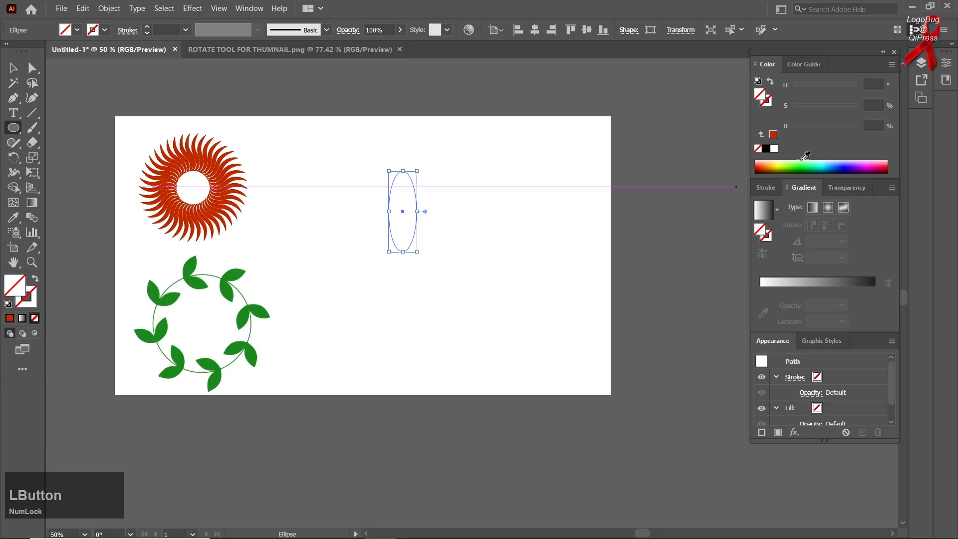
pyautogui.click(779, 161)
pyautogui.moveTo(813, 90); pyautogui.dragTo(834, 89)
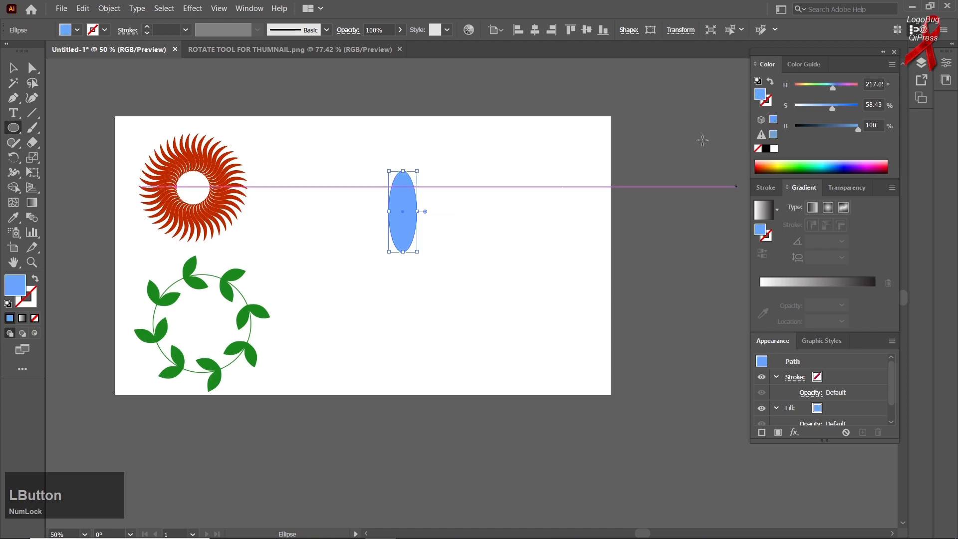
pyautogui.moveTo(404, 252); pyautogui.dragTo(404, 253)
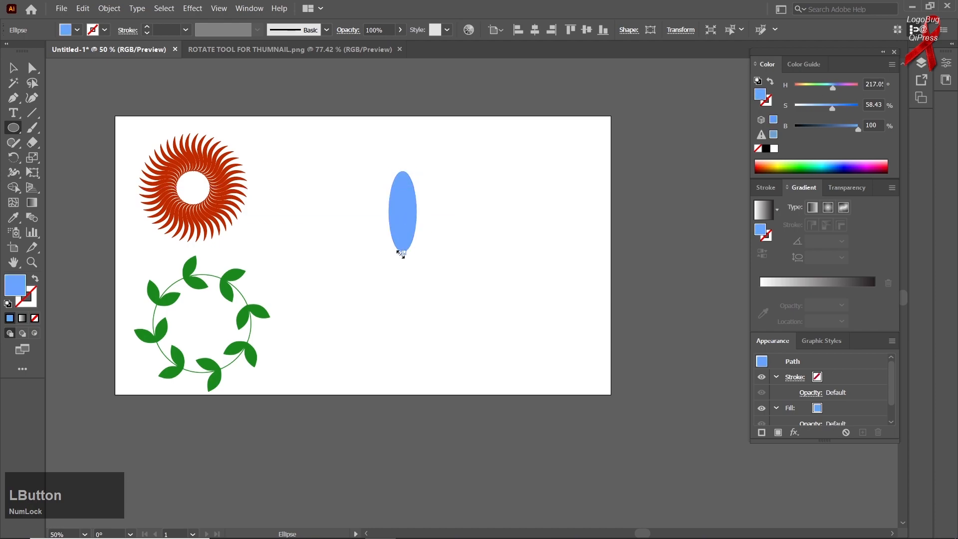
# Move the blue ellipse up and aside and delete the tiny stray ellipse left near its lower end.
pyautogui.click(13, 68)
pyautogui.click(372, 231)
pyautogui.moveTo(392, 214); pyautogui.dragTo(348, 182)
pyautogui.moveTo(431, 241); pyautogui.dragTo(392, 280)
pyautogui.press('Delete')
# Lengthen the ellipse near the artboard's upper middle and darken its blue fill to about 51% brightness.
pyautogui.click(348, 190)
pyautogui.moveTo(358, 222); pyautogui.dragTo(359, 248)
pyautogui.moveTo(858, 129); pyautogui.dragTo(829, 132)
pyautogui.moveTo(349, 205); pyautogui.dragTo(409, 204)
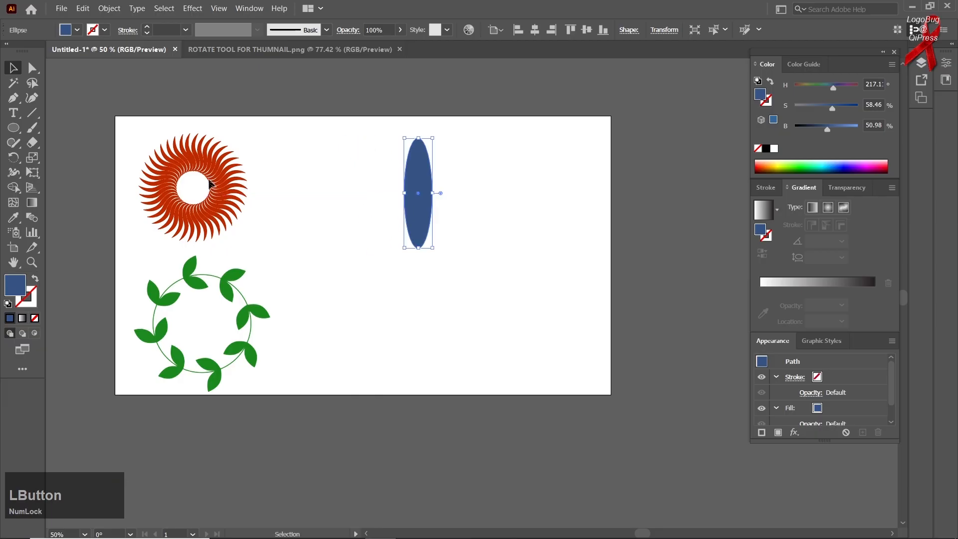
# Rotate a copy of the blue ellipse slightly clockwise around a point just below its lower end.
pyautogui.click(14, 158)
pyautogui.click(420, 266)
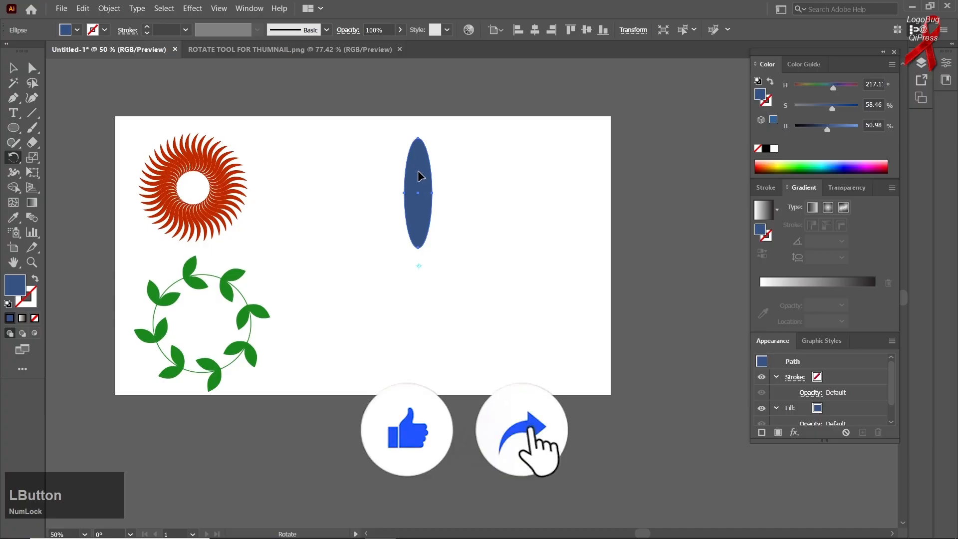
pyautogui.press('alt')
pyautogui.moveTo(417, 176); pyautogui.dragTo(434, 181)
pyautogui.press('ctrl')
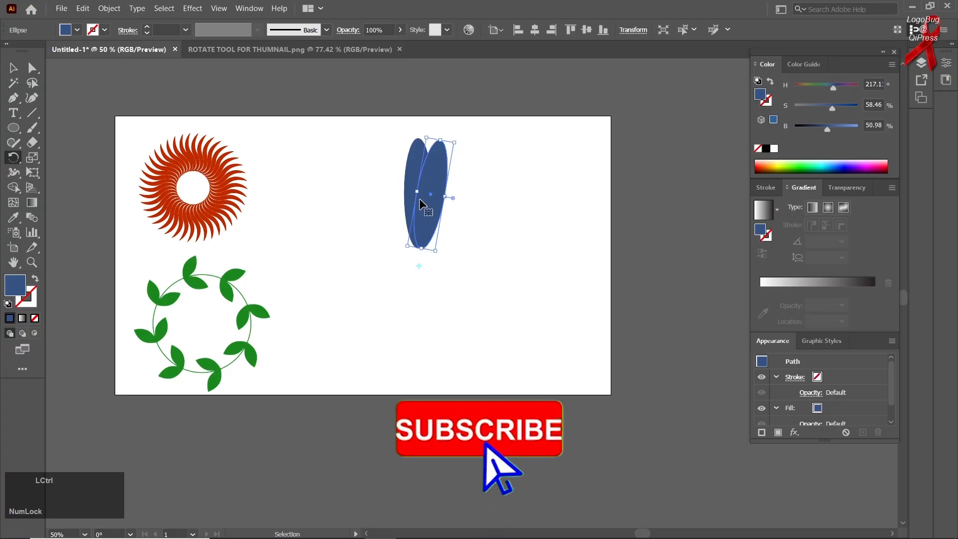
# Repeat the rotated ellipse copy until the petals form a full circle around the centre point.
pyautogui.hotkey('ctrl', 'd')
pyautogui.hotkey('ctrl', 'd')
pyautogui.hotkey('ctrl', 'd')
pyautogui.hotkey('ctrl', 'd')
pyautogui.hotkey('ctrl', 'd')
pyautogui.hotkey('ctrl', 'd')
pyautogui.hotkey('ctrl', 'd')
pyautogui.hotkey('ctrl', 'd')
pyautogui.hotkey('ctrl', 'd')
pyautogui.hotkey('ctrl', 'd')
pyautogui.hotkey('ctrl', 'd')
pyautogui.hotkey('ctrl', 'd')
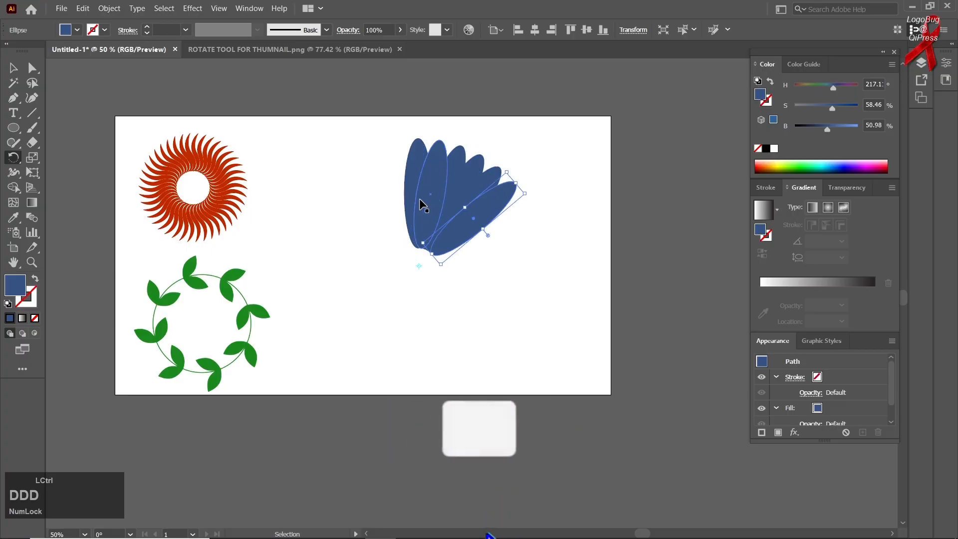
pyautogui.hotkey('ctrl', 'd')
pyautogui.hotkey('ctrl', 'd')
pyautogui.hotkey('ctrl', 'd')
pyautogui.hotkey('ctrl', 'd')
pyautogui.hotkey('ctrl', 'd')
pyautogui.hotkey('ctrl', 'd')
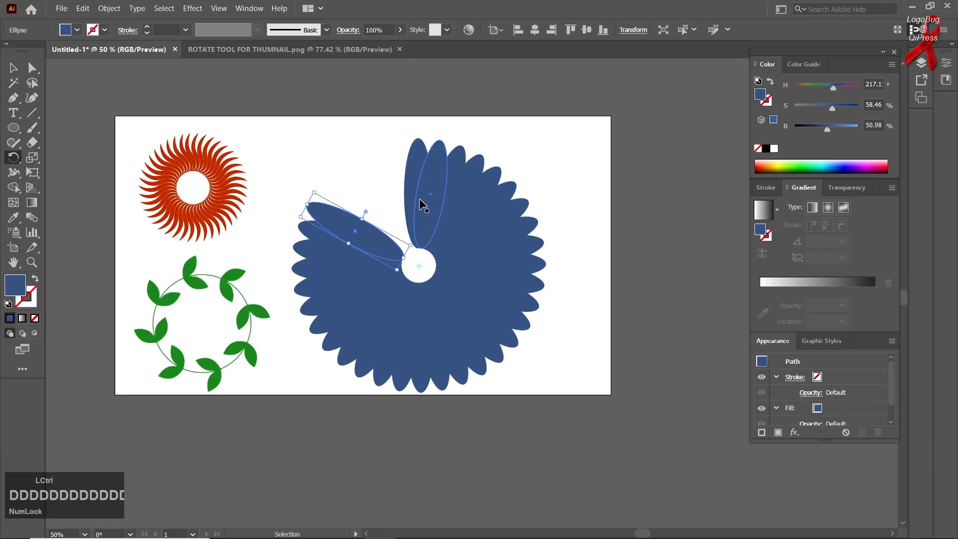
pyautogui.hotkey('ctrl', 'd')
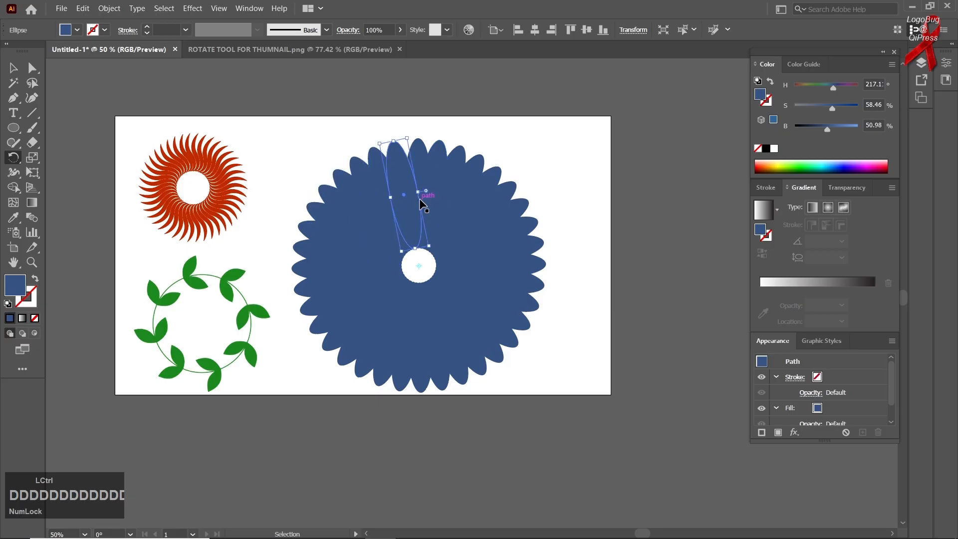
# Select all the blue petals and set their blending mode to Darken.
pyautogui.click(14, 67)
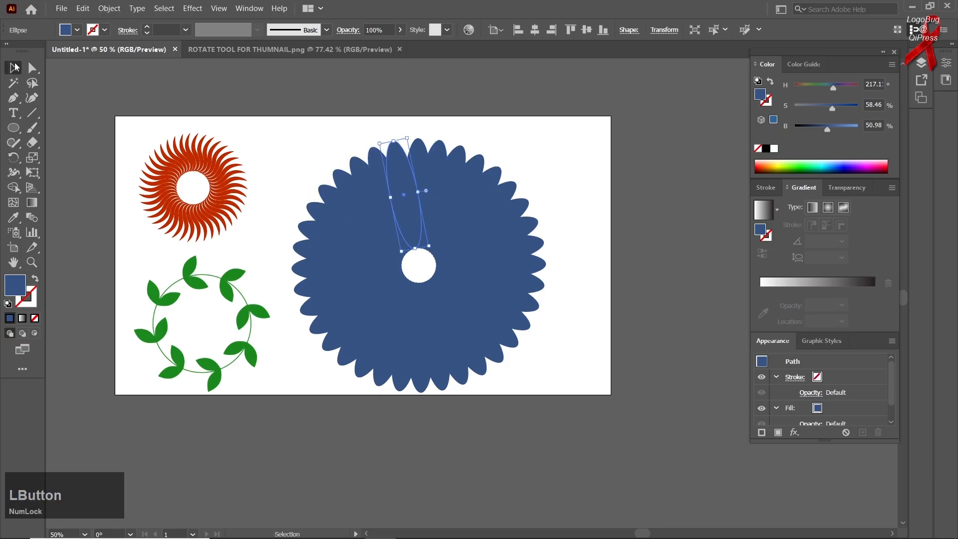
pyautogui.click(299, 100)
pyautogui.moveTo(374, 320); pyautogui.dragTo(323, 407)
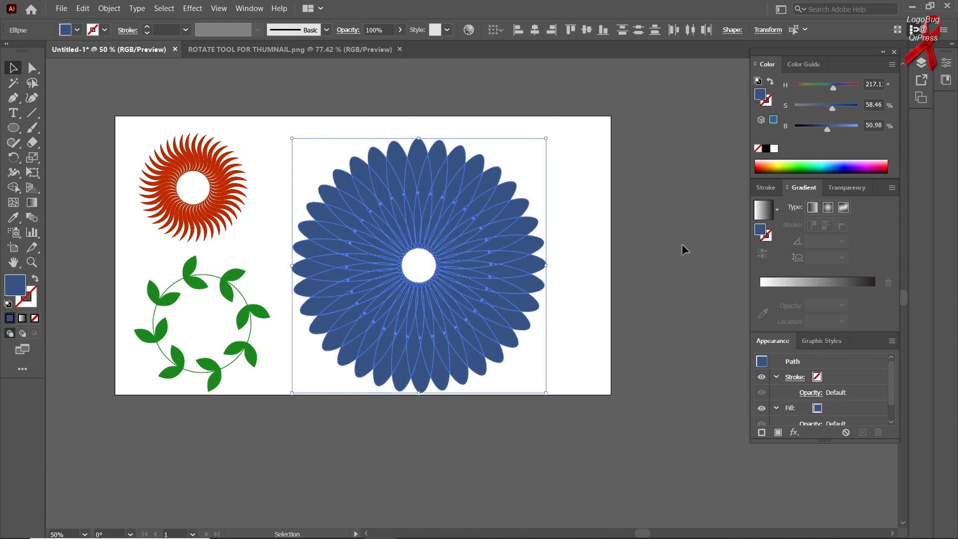
pyautogui.click(852, 190)
pyautogui.click(801, 204)
pyautogui.click(789, 238)
# Try other blending modes on the petals, including Screen, Overlay, Soft Light, Hard Light, Difference, Exclusion, Hue, Saturation and Color.
pyautogui.scroll(-1, 791, 208)
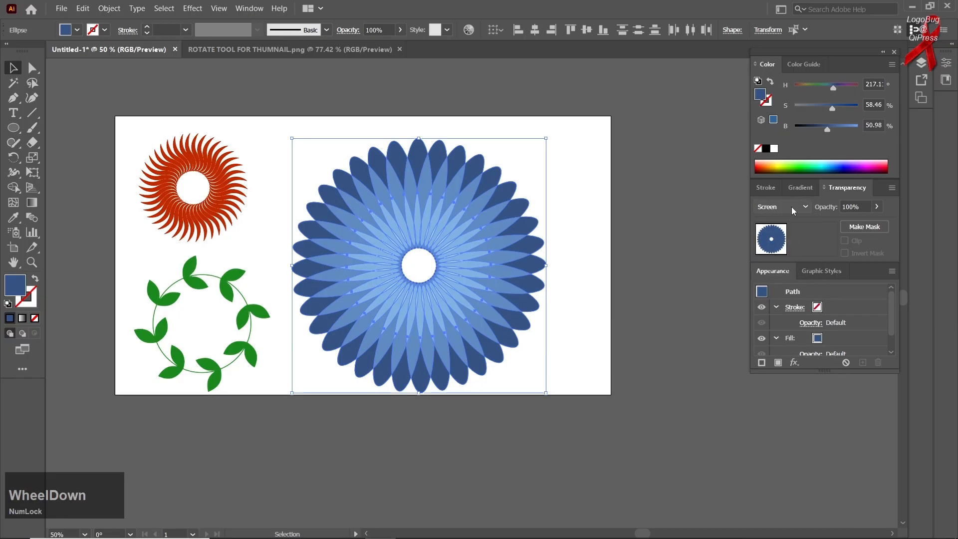
pyautogui.scroll(-1, 791, 206)
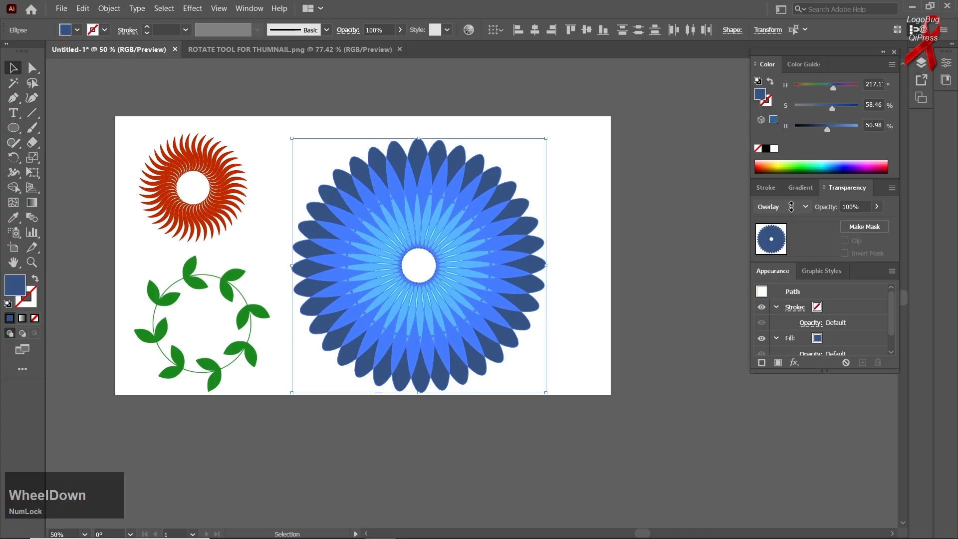
pyautogui.scroll(-1, 792, 207)
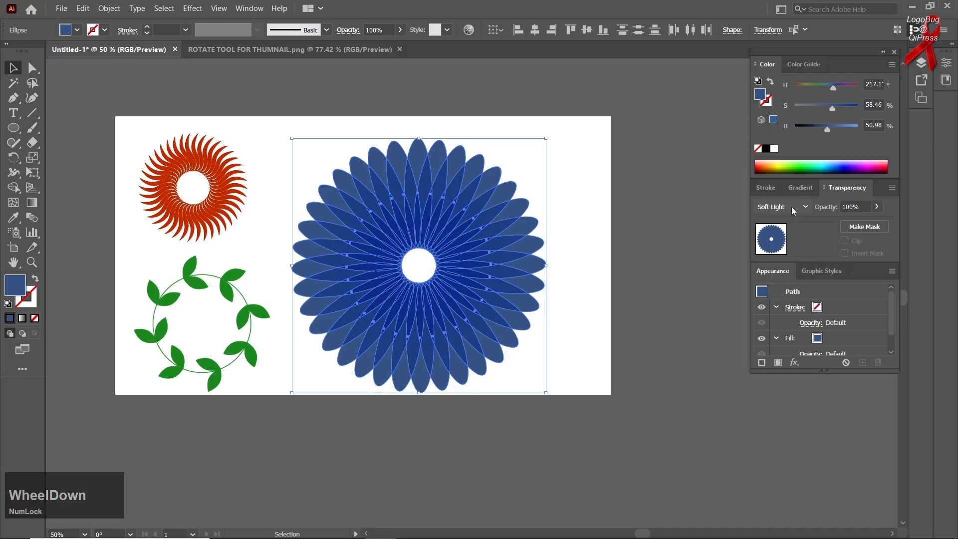
pyautogui.click(792, 207)
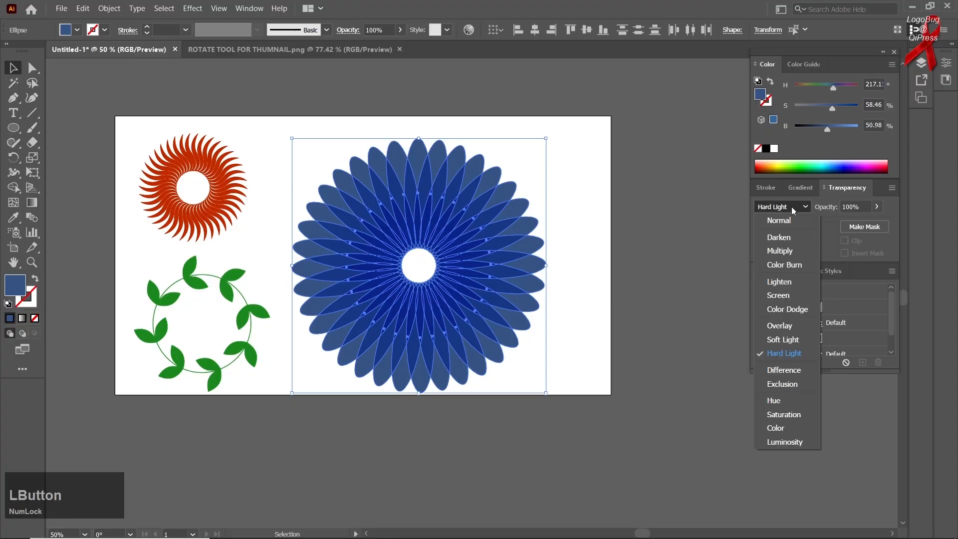
pyautogui.click(816, 370)
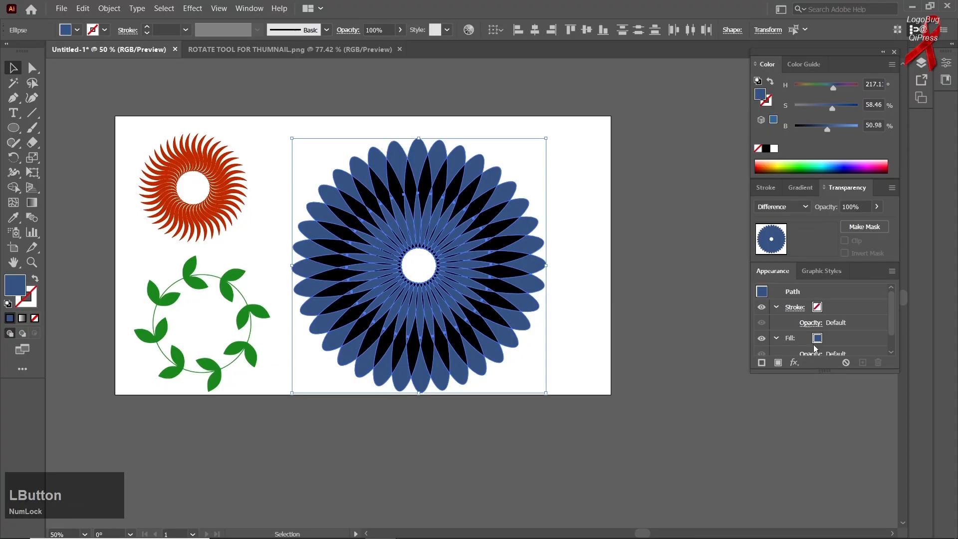
pyautogui.click(777, 210)
pyautogui.click(786, 386)
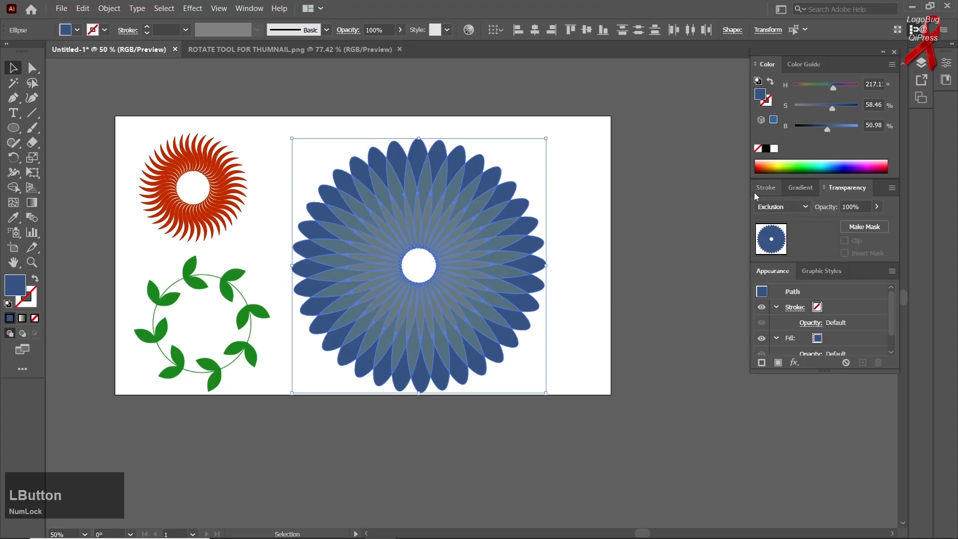
pyautogui.click(767, 208)
pyautogui.click(804, 398)
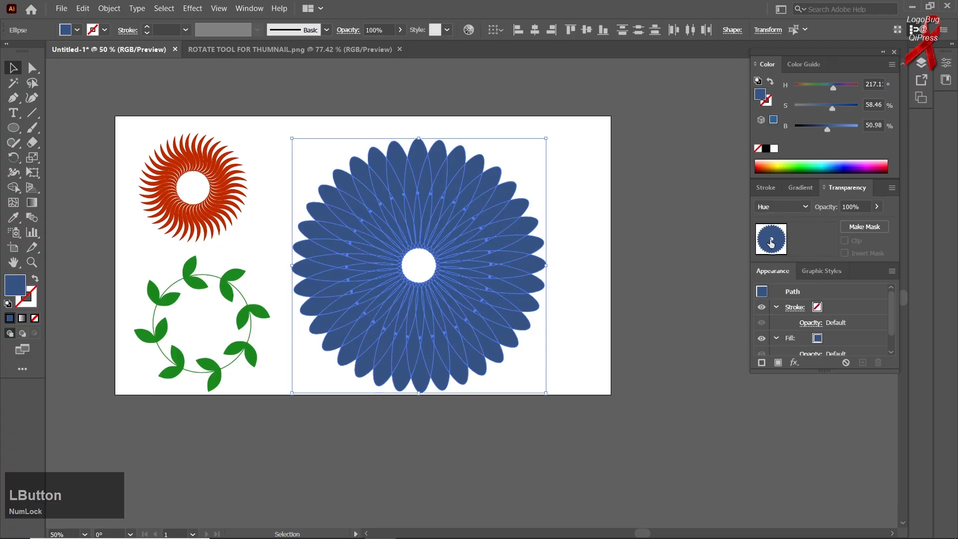
pyautogui.click(777, 208)
pyautogui.click(802, 414)
pyautogui.click(776, 207)
pyautogui.click(786, 430)
# Set the petals' blending mode to Multiply and group them.
pyautogui.click(781, 207)
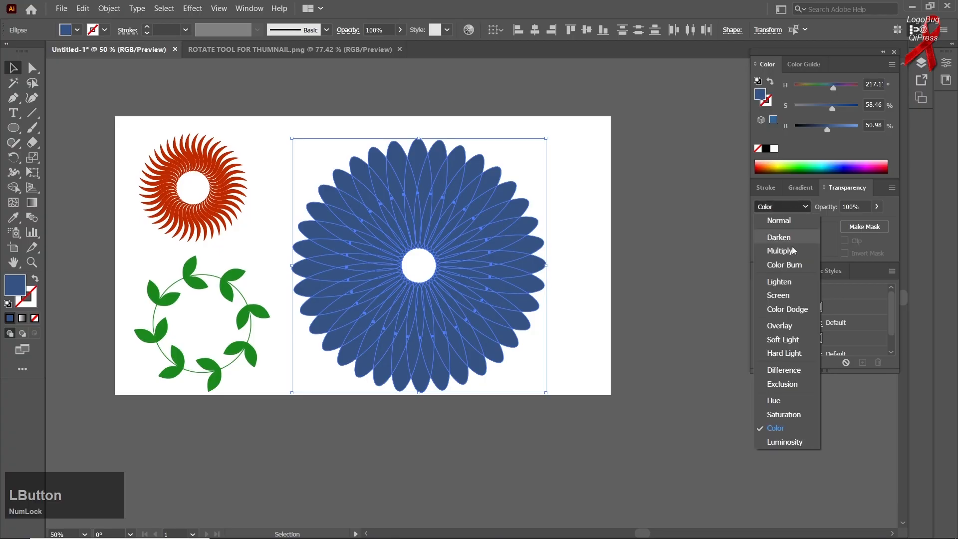
pyautogui.click(793, 250)
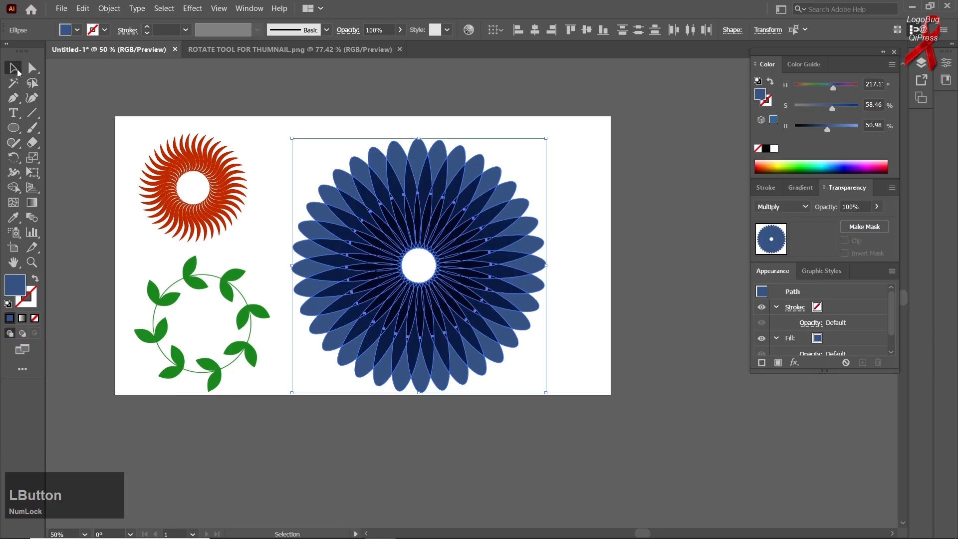
pyautogui.hotkey('ctrl', 'g')
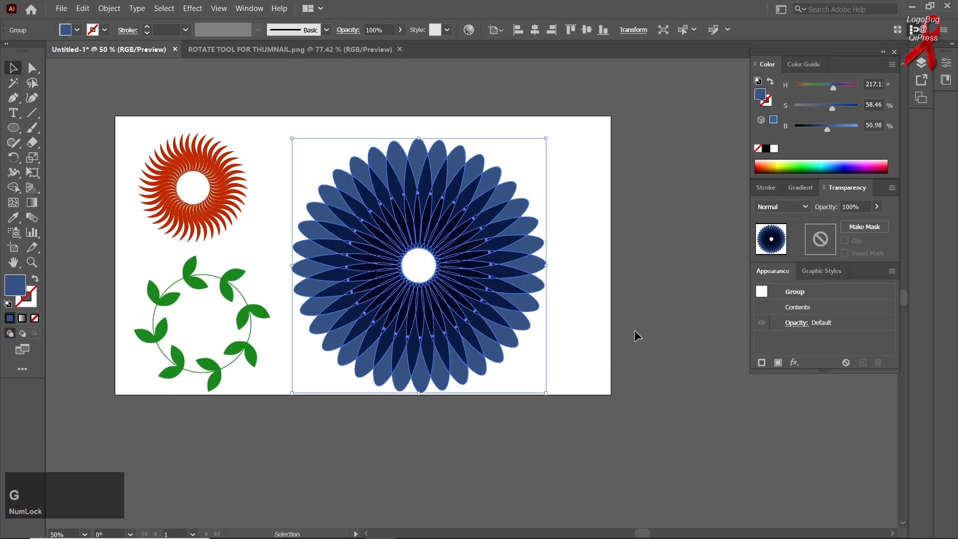
# Shrink the blue petal group into place beside the red-orange ring and nudge the leaf wreath slightly left.
pyautogui.click(532, 344)
pyautogui.click(516, 351)
pyautogui.moveTo(546, 393); pyautogui.dragTo(501, 348)
pyautogui.click(601, 370)
pyautogui.moveTo(460, 303); pyautogui.dragTo(407, 242)
pyautogui.moveTo(447, 279); pyautogui.dragTo(384, 243)
pyautogui.click(440, 353)
pyautogui.click(295, 292)
pyautogui.moveTo(237, 290); pyautogui.dragTo(230, 289)
# Draw a small five-pointed star in the empty right part of the artboard and nudge it slightly up and left.
pyautogui.rightClick(14, 128)
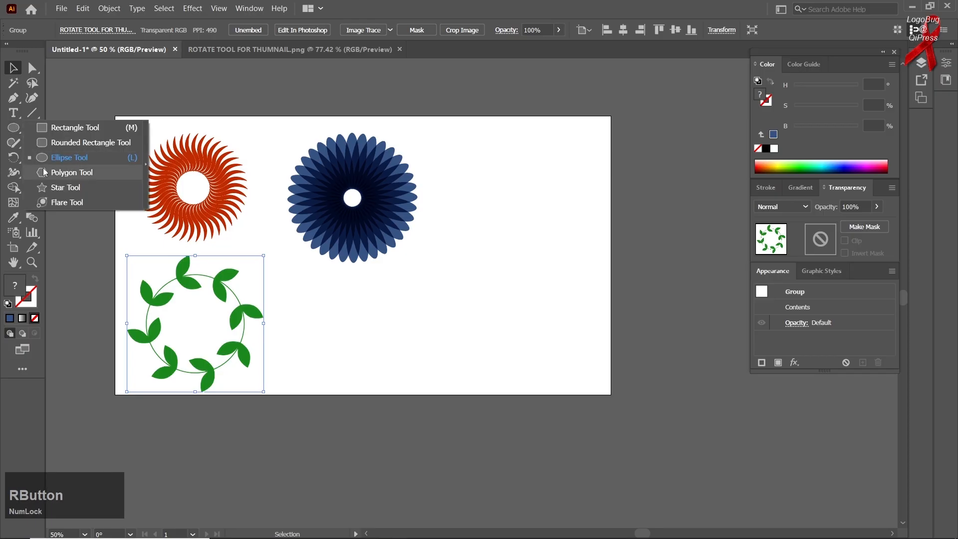
pyautogui.click(56, 188)
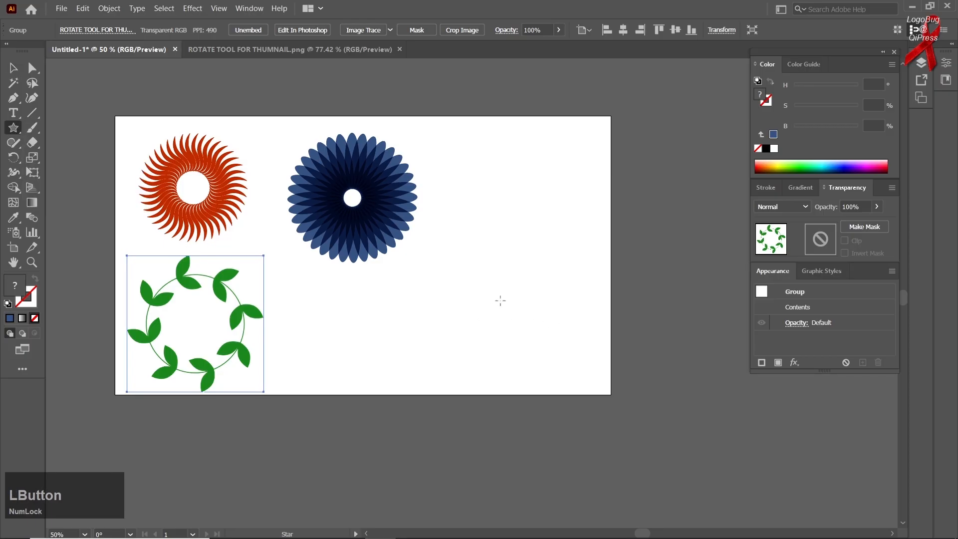
pyautogui.moveTo(510, 244); pyautogui.dragTo(527, 253)
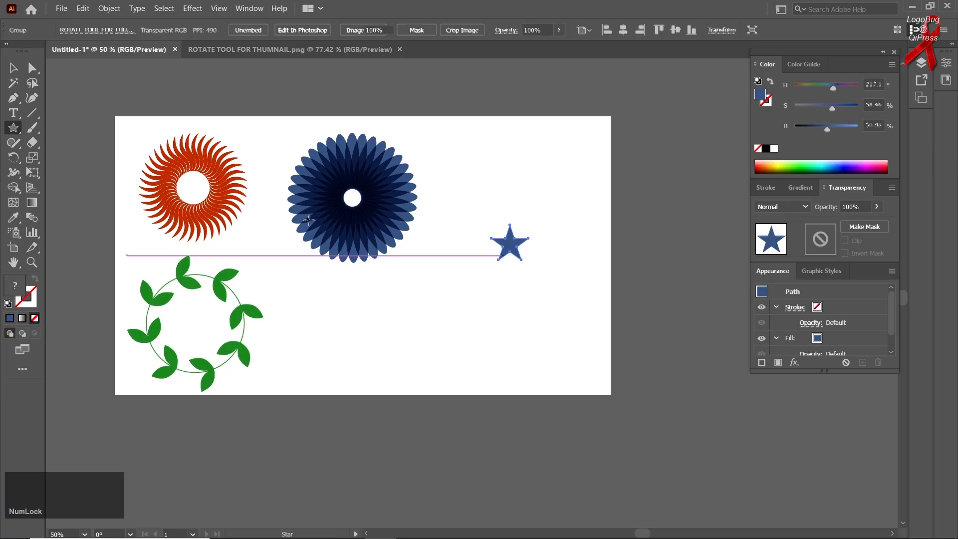
pyautogui.click(14, 68)
pyautogui.click(471, 294)
pyautogui.moveTo(502, 252); pyautogui.dragTo(495, 250)
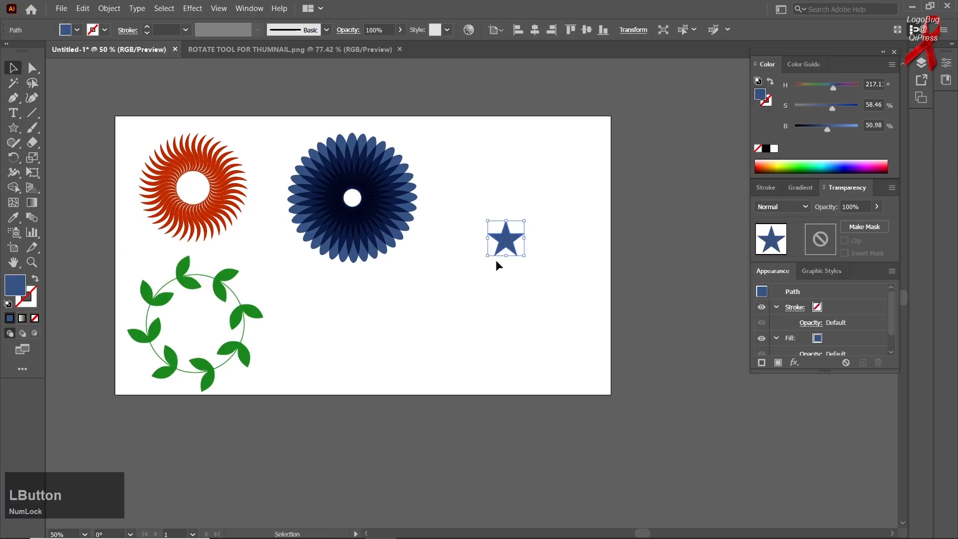
# Fill the small star with bright pink, hue about 336°, with 100% saturation and brightness.
pyautogui.click(809, 163)
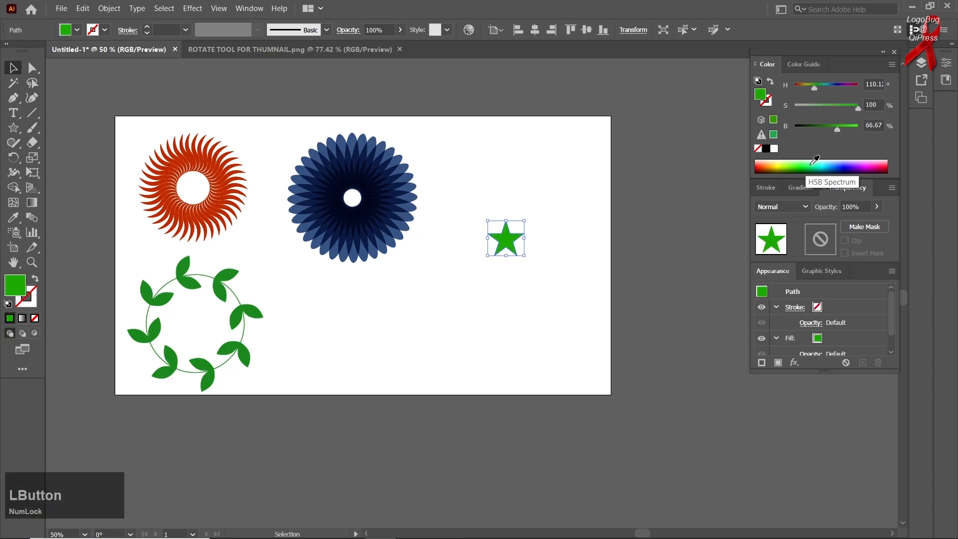
pyautogui.click(872, 163)
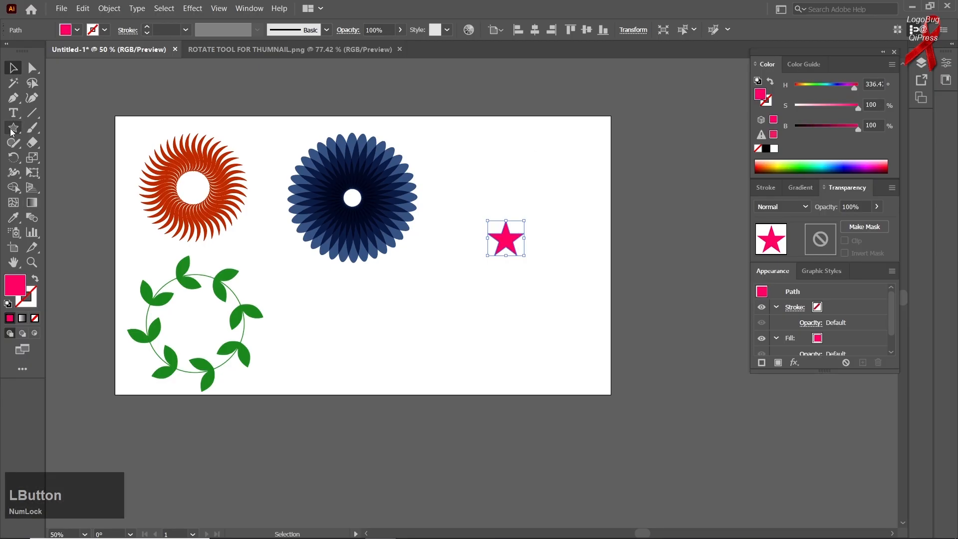
# Try building a ring of stars from rotated copies around a pivot below the pink star.
pyautogui.click(13, 159)
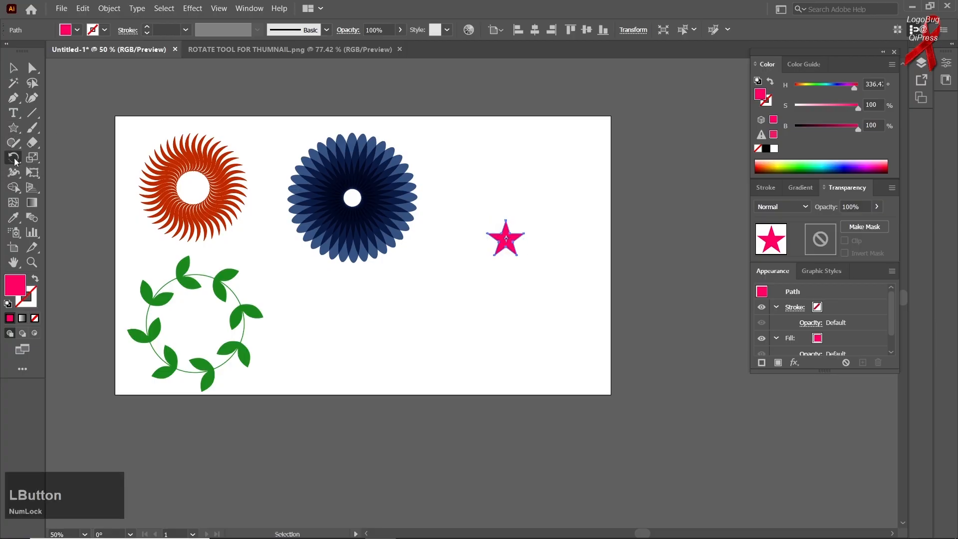
pyautogui.click(504, 301)
pyautogui.moveTo(506, 239); pyautogui.dragTo(523, 245)
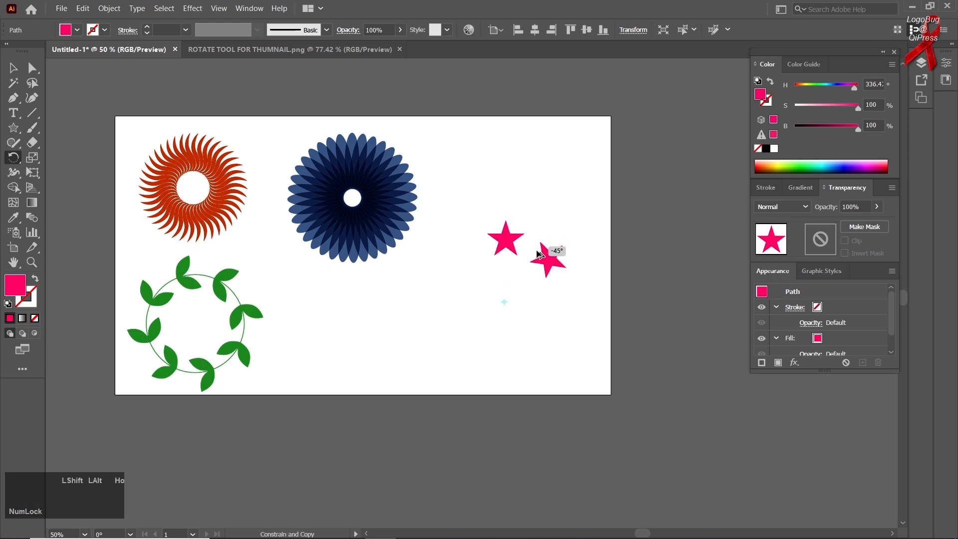
pyautogui.moveTo(537, 255); pyautogui.dragTo(545, 258)
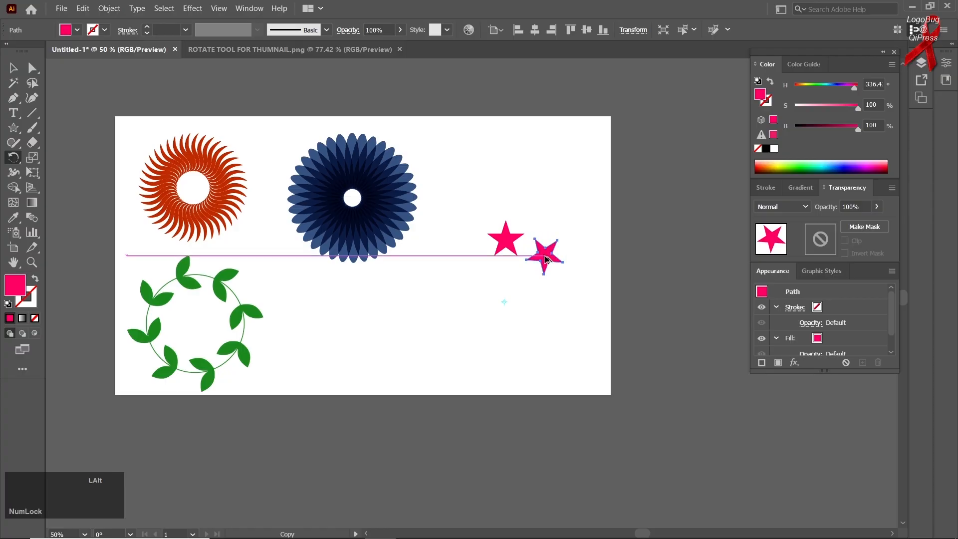
pyautogui.hotkey('ctrl', 'd')
pyautogui.hotkey('ctrl', 'd')
pyautogui.hotkey('ctrl', 'd')
pyautogui.hotkey('ctrl', 'd')
pyautogui.hotkey('ctrl', 'd')
pyautogui.hotkey('ctrl', 'd')
pyautogui.hotkey('ctrl', 'd')
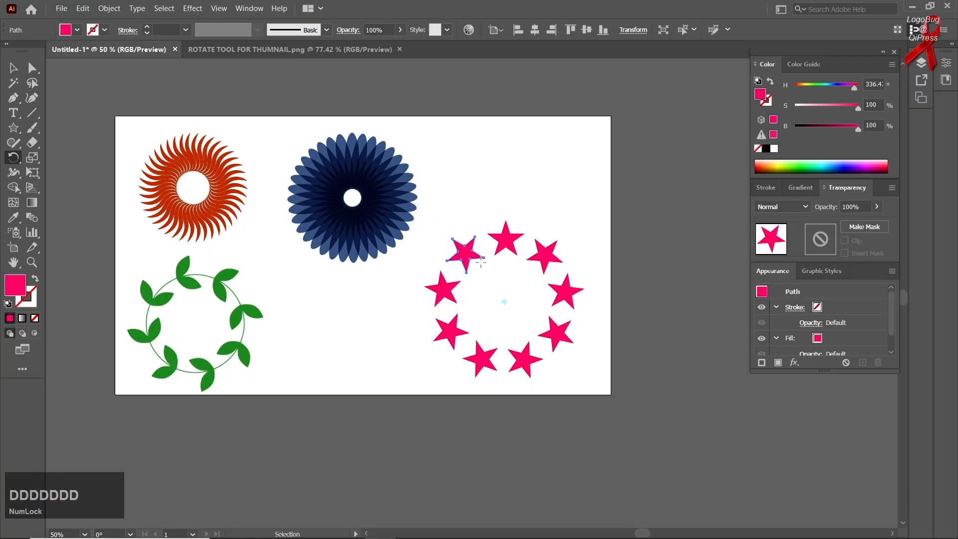
# Undo the rotated star copies, try one more rotated copy from the same pivot and undo it too.
pyautogui.hotkey('ctrl', 'z')
pyautogui.hotkey('ctrl', 'z')
pyautogui.hotkey('ctrl', 'z')
pyautogui.hotkey('ctrl', 'z')
pyautogui.hotkey('ctrl', 'z')
pyautogui.hotkey('ctrl', 'z')
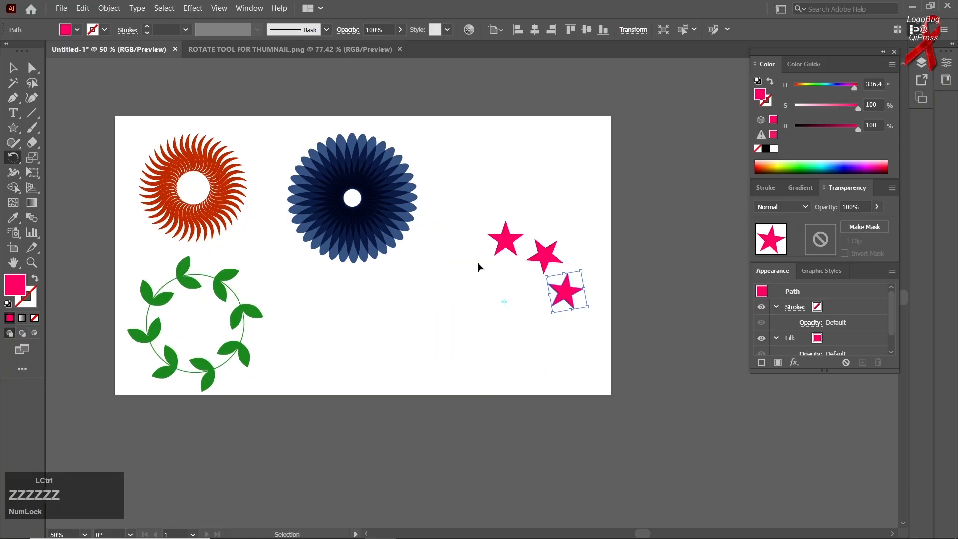
pyautogui.hotkey('ctrl', 'z')
pyautogui.hotkey('ctrl', 'z')
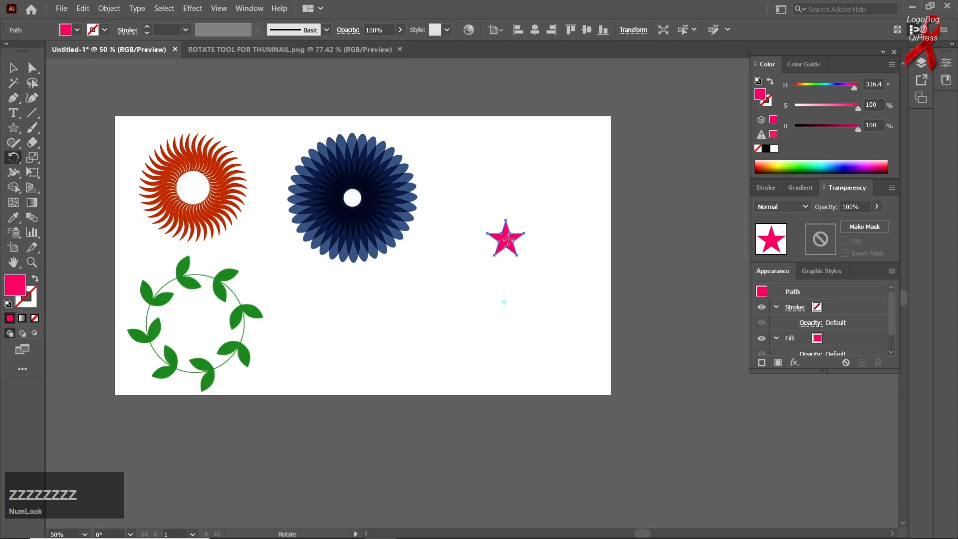
pyautogui.press('ctrl')
pyautogui.moveTo(505, 238); pyautogui.dragTo(532, 248)
pyautogui.hotkey('ctrl', 'z')
# Rotate a copy of the pink star around a pivot below it and repeat the transformation to make a ring of eight stars.
pyautogui.click(13, 68)
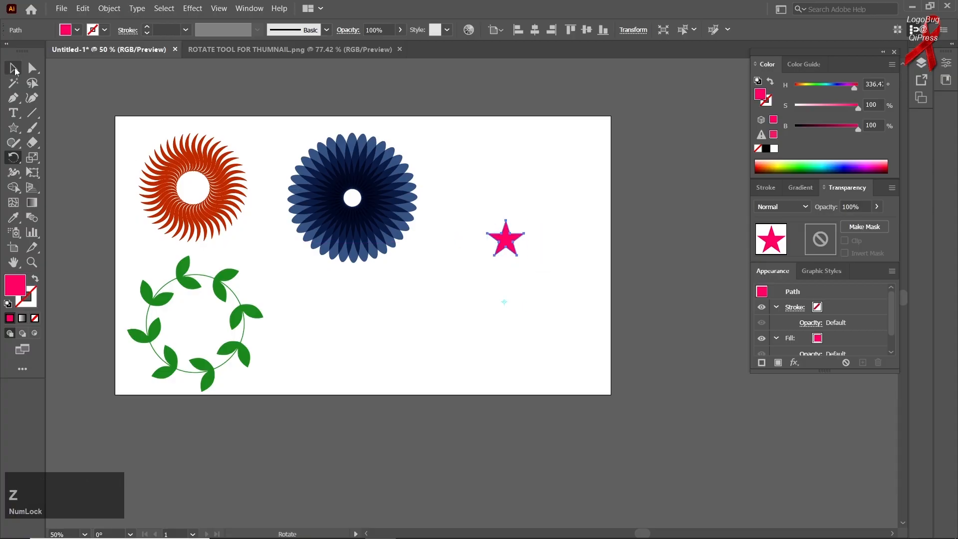
pyautogui.click(525, 213)
pyautogui.click(514, 240)
pyautogui.click(11, 157)
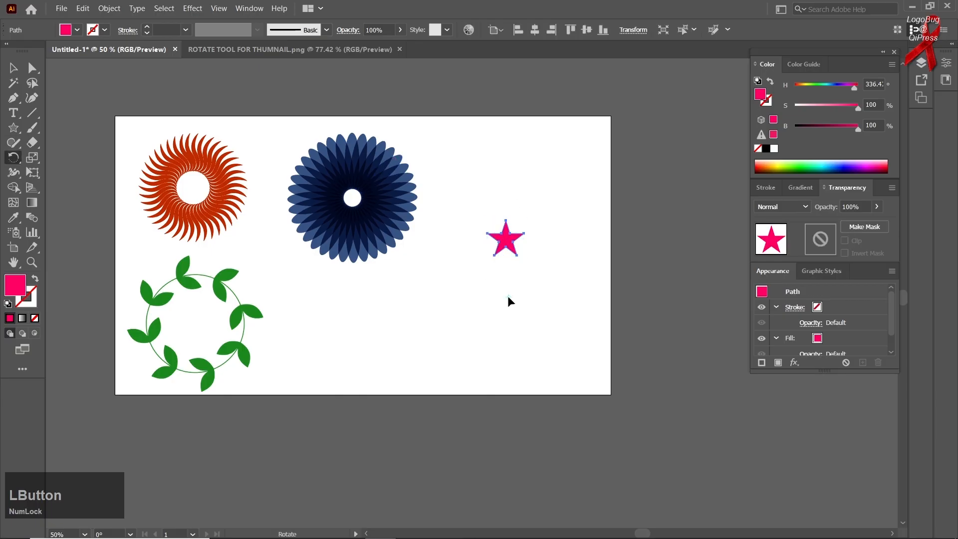
pyautogui.moveTo(506, 239); pyautogui.dragTo(555, 247)
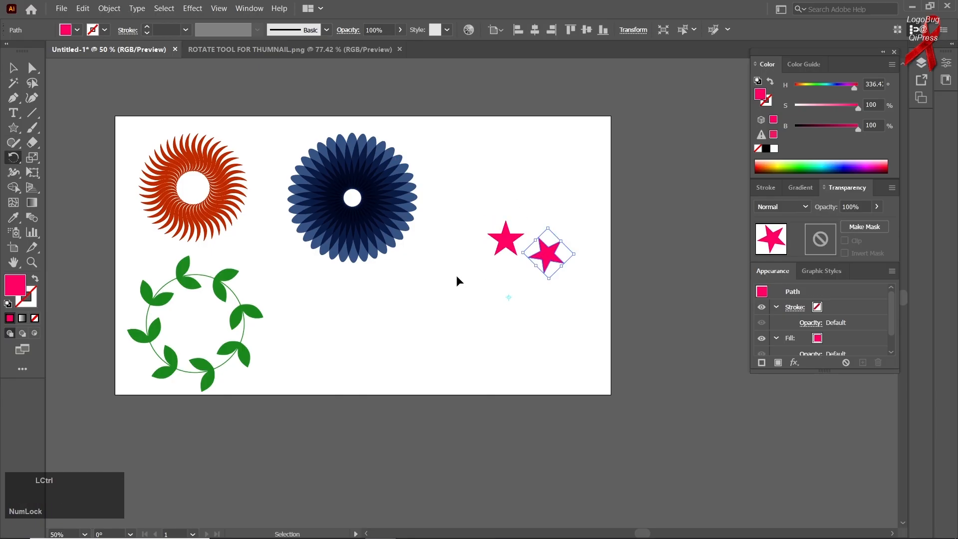
pyautogui.hotkey('ctrl', 'd')
pyautogui.hotkey('ctrl', 'd')
pyautogui.hotkey('ctrl', 'd')
pyautogui.hotkey('ctrl', 'd')
pyautogui.hotkey('ctrl', 'd')
pyautogui.hotkey('ctrl', 'd')
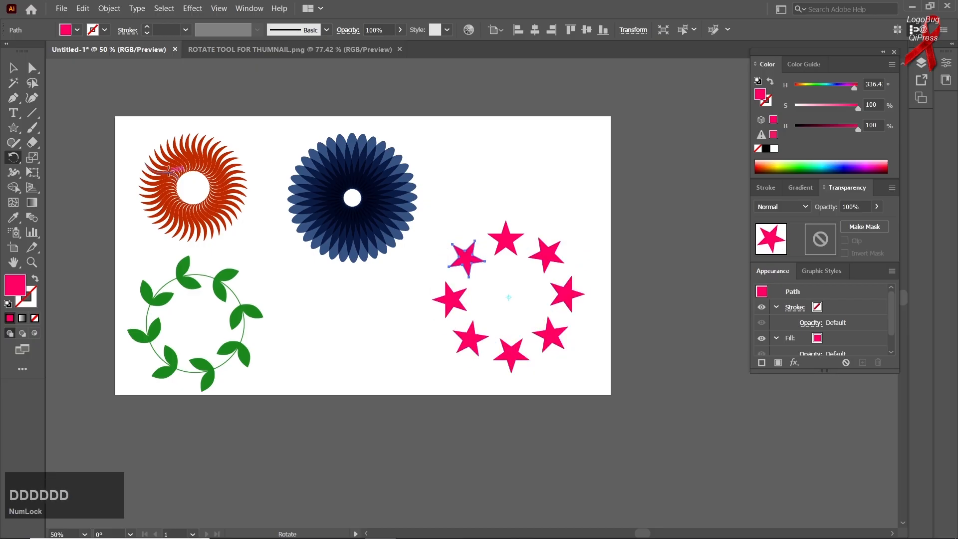
# Select all eight pink stars and group them.
pyautogui.click(11, 67)
pyautogui.click(598, 337)
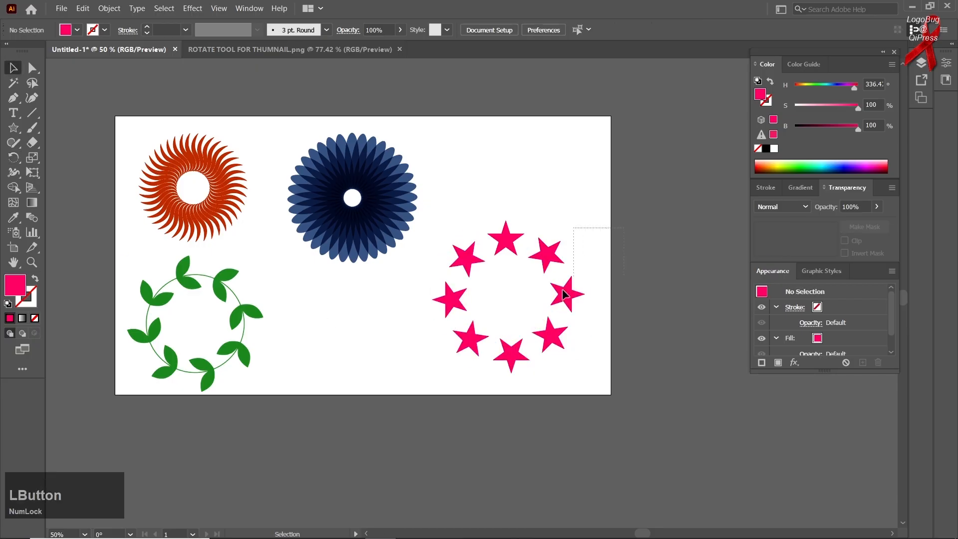
pyautogui.moveTo(451, 366); pyautogui.dragTo(367, 353)
pyautogui.hotkey('ctrl', 'g')
# Shrink the star group and place it below the blue flower, adjusting the flower's position to make room.
pyautogui.click(430, 388)
pyautogui.moveTo(323, 233); pyautogui.dragTo(323, 220)
pyautogui.click(464, 346)
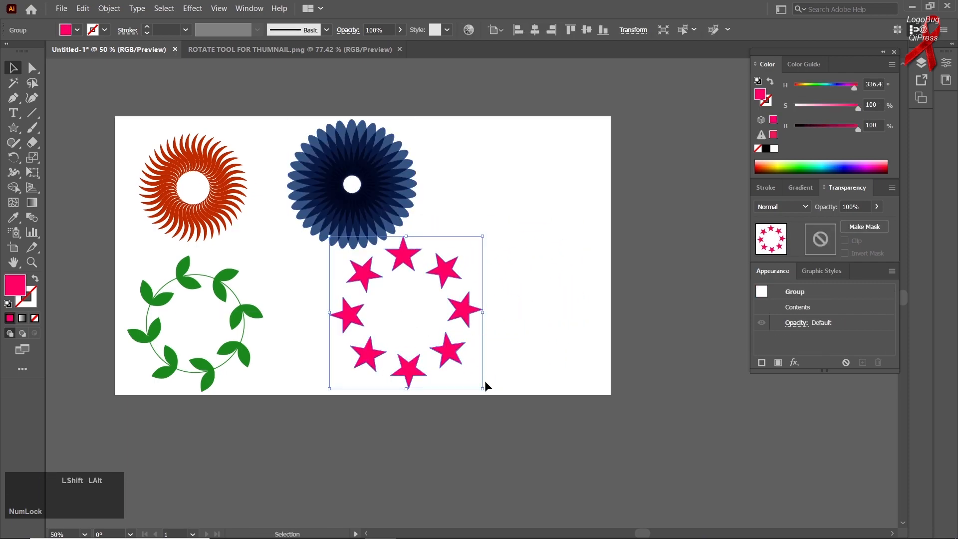
pyautogui.moveTo(484, 390); pyautogui.dragTo(466, 373)
pyautogui.click(466, 376)
pyautogui.moveTo(435, 342); pyautogui.dragTo(381, 364)
pyautogui.moveTo(381, 235); pyautogui.dragTo(375, 239)
# Enlarge the red-orange ring slightly and nudge it, the leaf wreath, the star ring and the blue flower into two rows.
pyautogui.click(244, 222)
pyautogui.moveTo(249, 245); pyautogui.dragTo(256, 255)
pyautogui.click(249, 282)
pyautogui.moveTo(223, 221); pyautogui.dragTo(222, 217)
pyautogui.click(268, 274)
pyautogui.moveTo(237, 309); pyautogui.dragTo(231, 308)
pyautogui.click(347, 224)
pyautogui.moveTo(383, 302); pyautogui.dragTo(371, 303)
pyautogui.moveTo(363, 249); pyautogui.dragTo(359, 248)
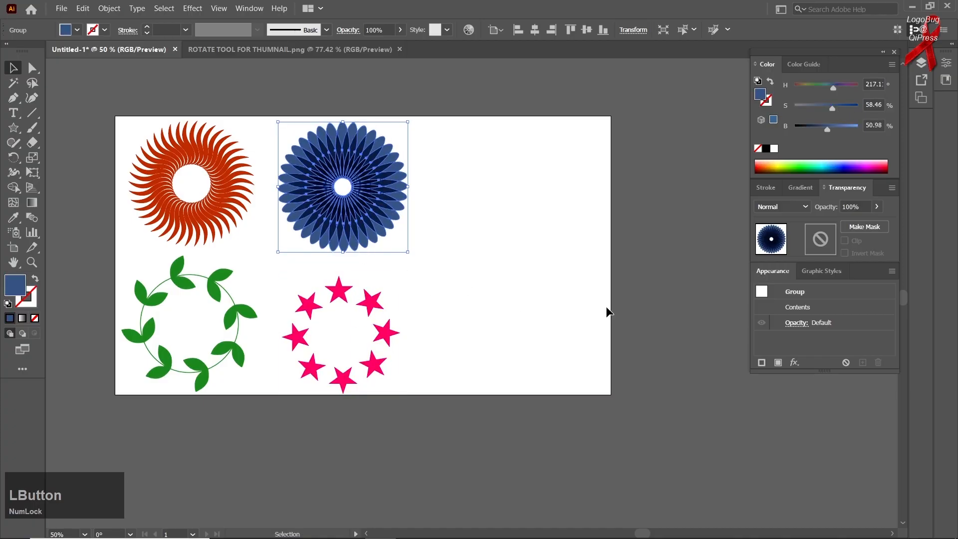
pyautogui.click(588, 298)
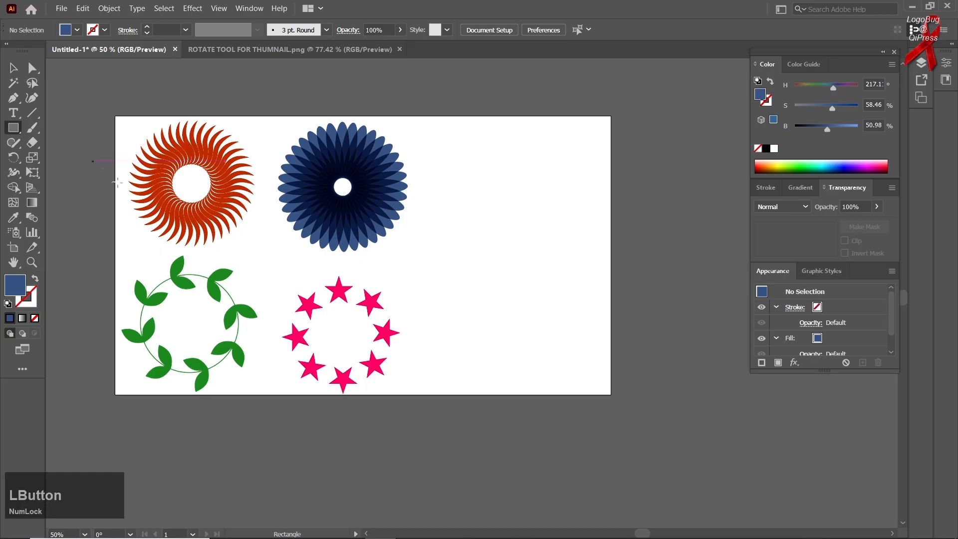
# Draw a small square in the empty part of the artboard, rotate it into a diamond and stretch its lower corner down into a kite.
pyautogui.moveTo(507, 248); pyautogui.dragTo(513, 260)
pyautogui.moveTo(531, 227); pyautogui.dragTo(536, 248)
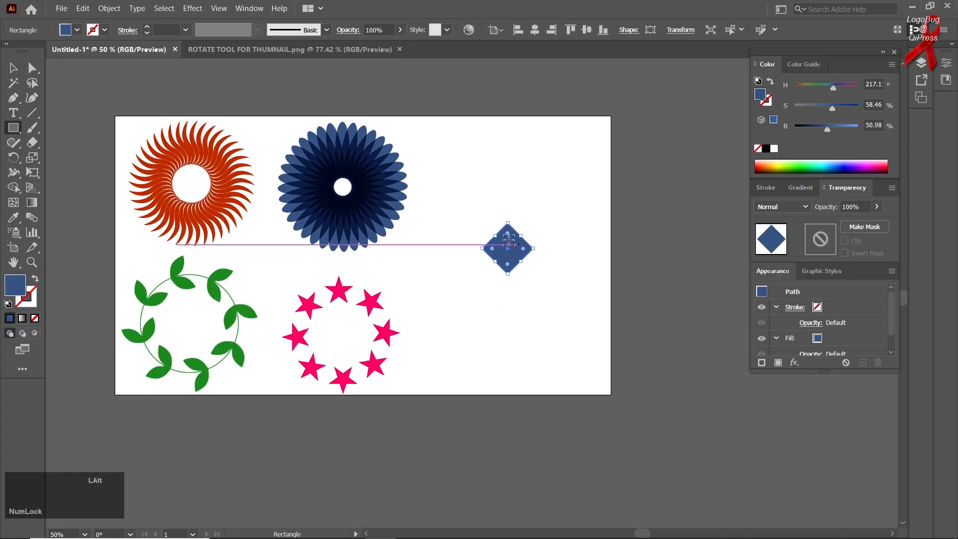
pyautogui.scroll(2, 500, 236)
pyautogui.click(33, 69)
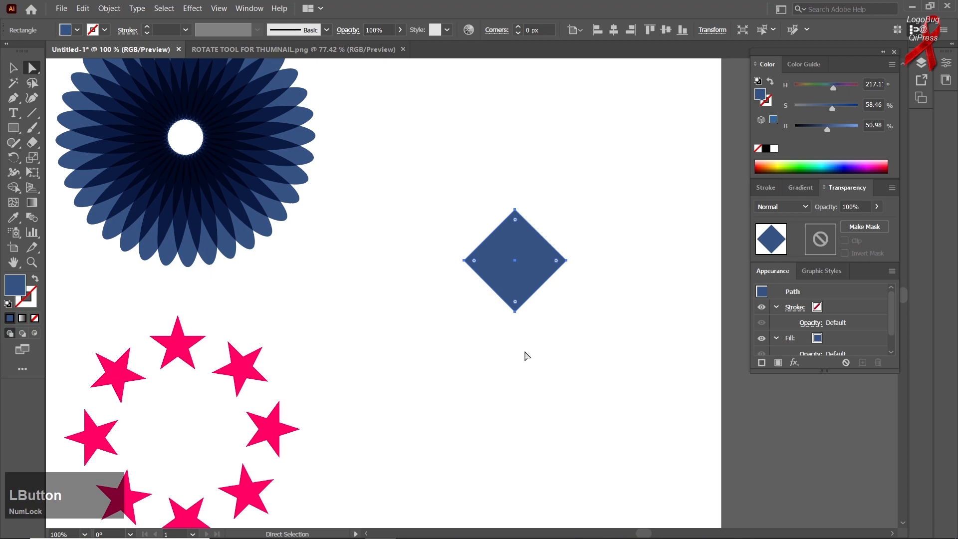
pyautogui.moveTo(514, 312); pyautogui.dragTo(516, 398)
pyautogui.click(500, 169)
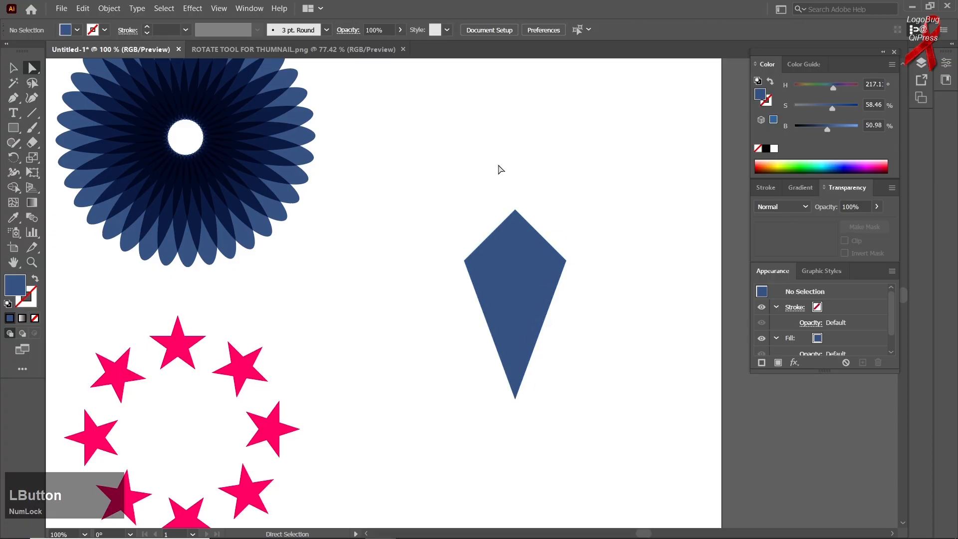
# Round the kite's top and side corners as far as possible to form a teardrop with a sharp lower tip.
pyautogui.moveTo(601, 180); pyautogui.dragTo(437, 297)
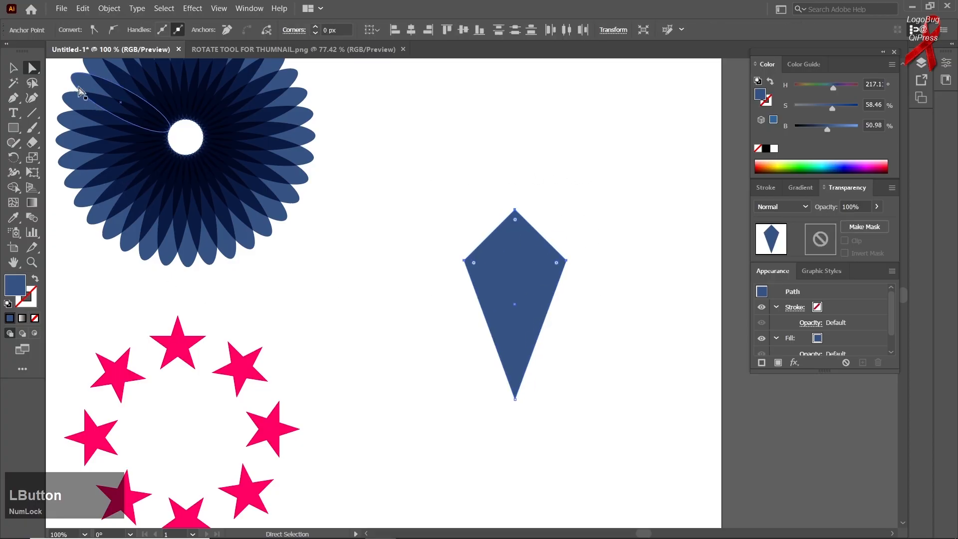
pyautogui.moveTo(515, 221); pyautogui.dragTo(520, 315)
pyautogui.click(14, 67)
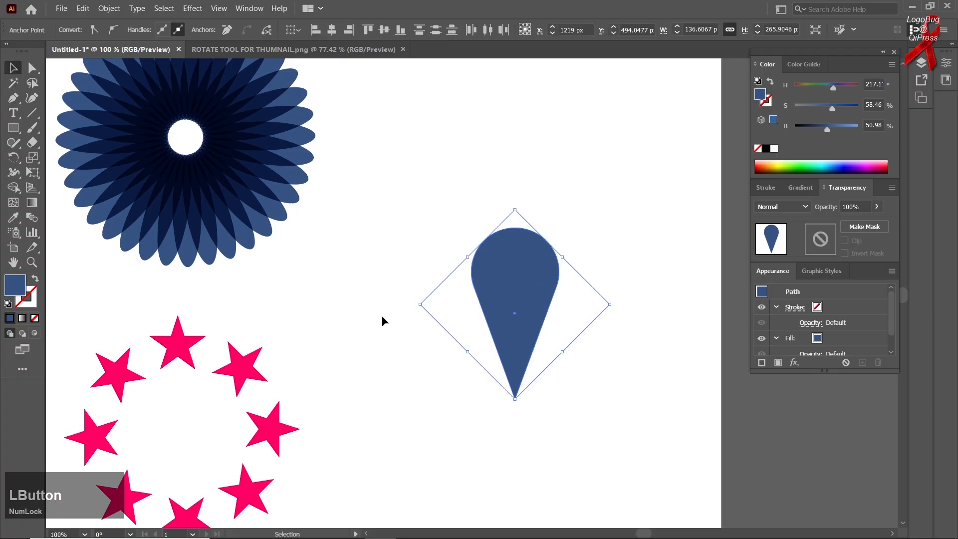
pyautogui.click(380, 313)
# Move the teardrop up and repeat rotated copies around a pivot just below its tip to form an eight-petal flower.
pyautogui.scroll(-1, 382, 315)
pyautogui.moveTo(472, 302); pyautogui.dragTo(496, 246)
pyautogui.click(7, 159)
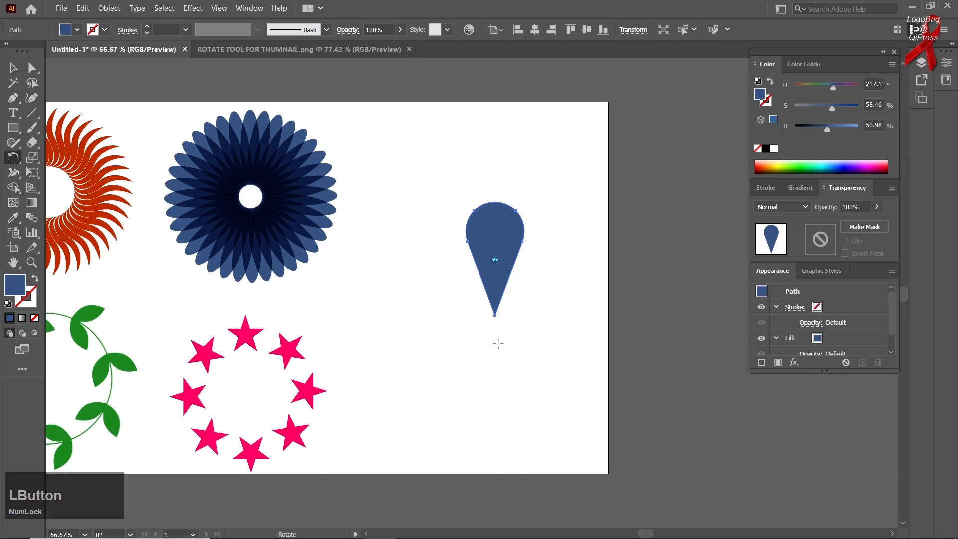
pyautogui.moveTo(496, 268); pyautogui.dragTo(546, 310)
pyautogui.hotkey('ctrl', 'd')
pyautogui.hotkey('ctrl', 'd')
pyautogui.hotkey('ctrl', 'd')
pyautogui.hotkey('ctrl', 'd')
pyautogui.hotkey('ctrl', 'd')
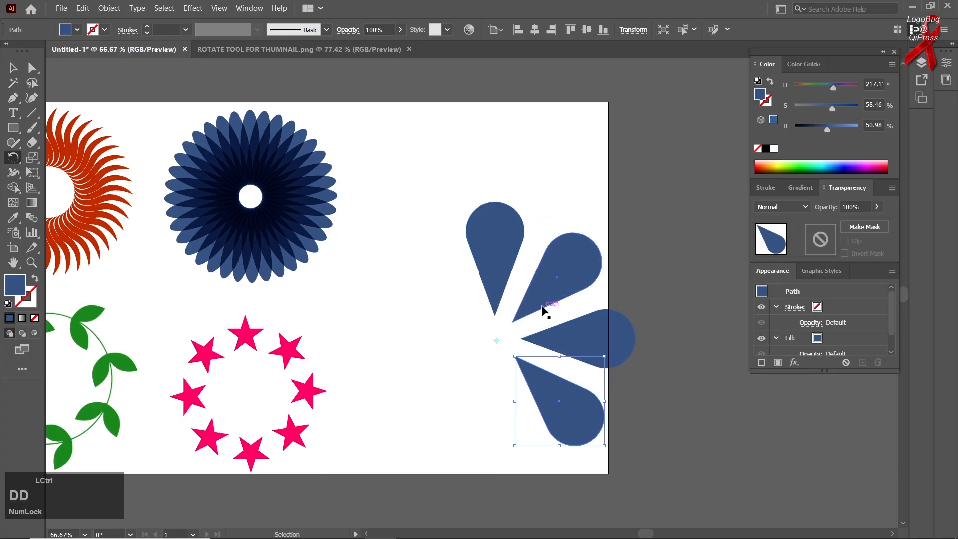
pyautogui.hotkey('ctrl', 'd')
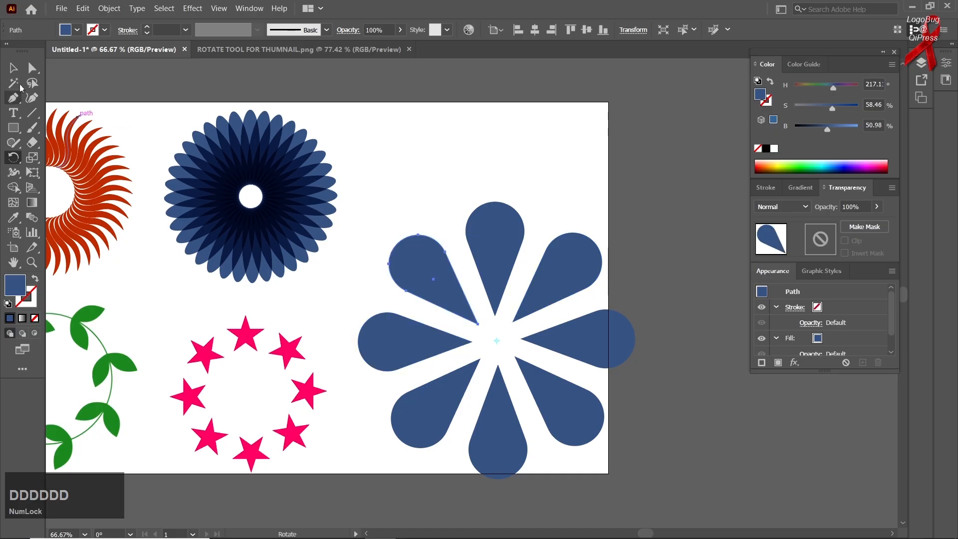
# Fill all eight teardrop petals with a linear gradient from yellow (FFFF00) to red (R=237 G=28 B=36).
pyautogui.click(14, 68)
pyautogui.click(458, 121)
pyautogui.scroll(-1, 531, 173)
pyautogui.click(635, 196)
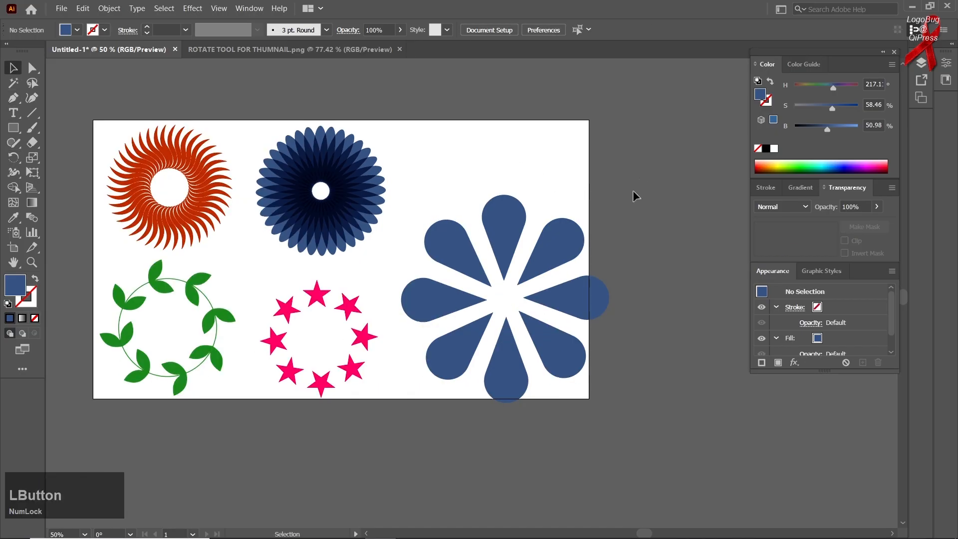
pyautogui.moveTo(459, 397); pyautogui.dragTo(459, 398)
pyautogui.click(22, 318)
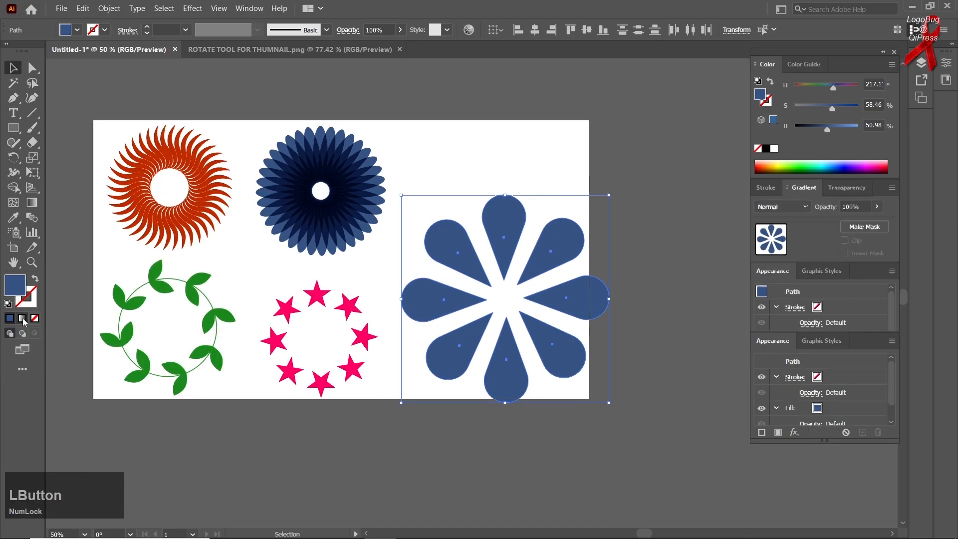
pyautogui.click(760, 290)
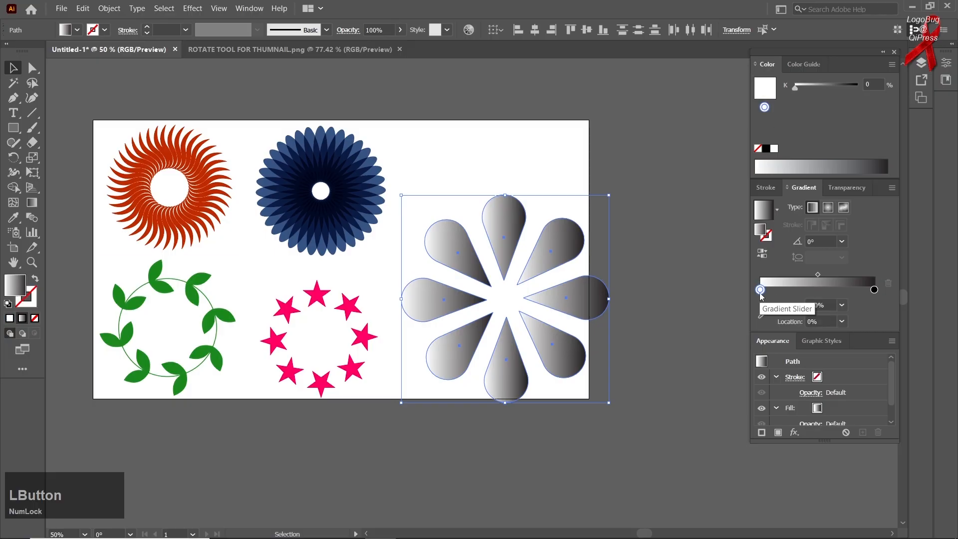
pyautogui.doubleClick(760, 290)
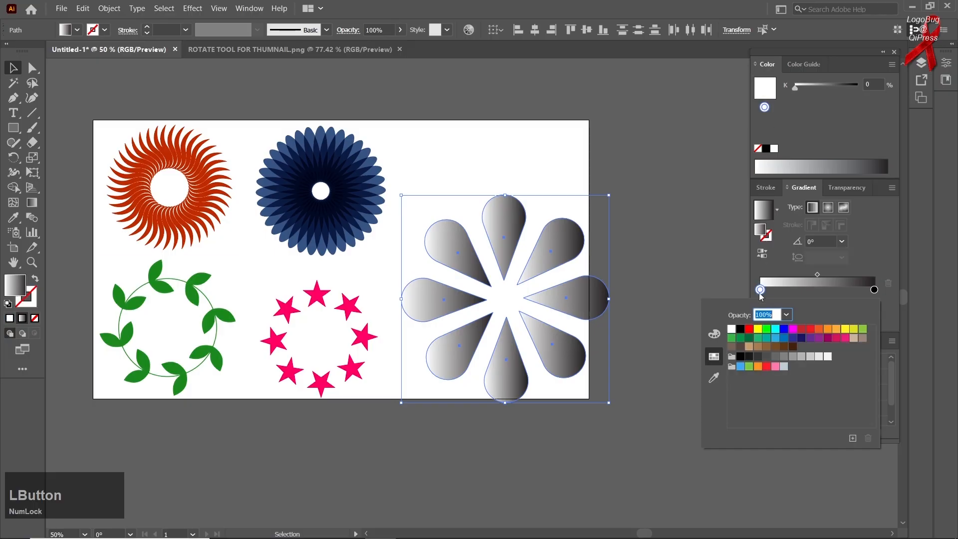
pyautogui.click(758, 329)
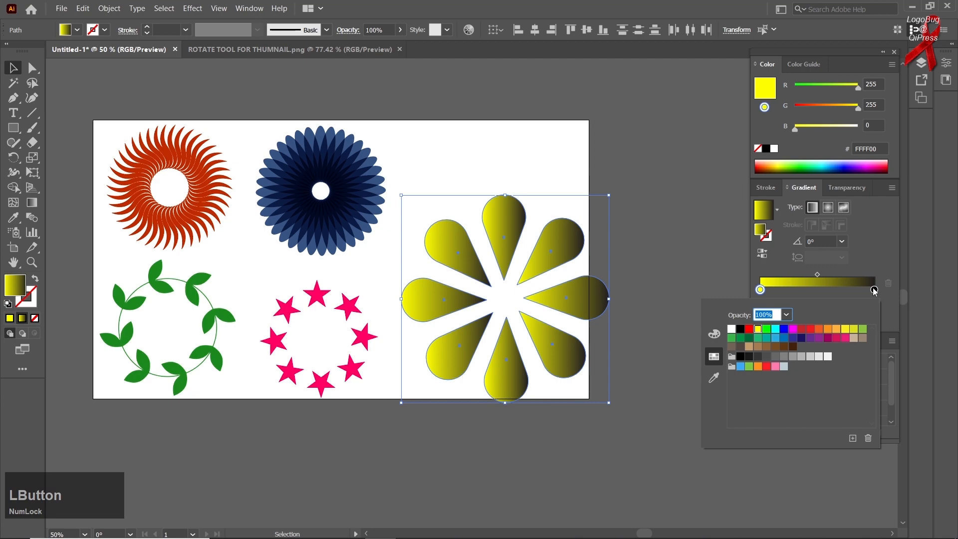
pyautogui.click(875, 290)
pyautogui.doubleClick(875, 290)
pyautogui.click(810, 329)
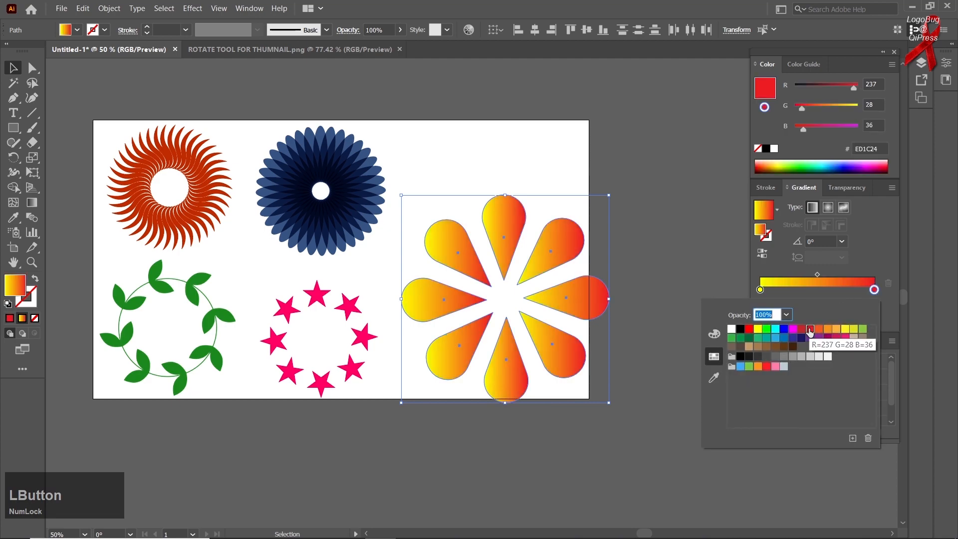
# Group the gradient petals, shrink the group to fit the artboard and position it beside the other patterns.
pyautogui.click(13, 68)
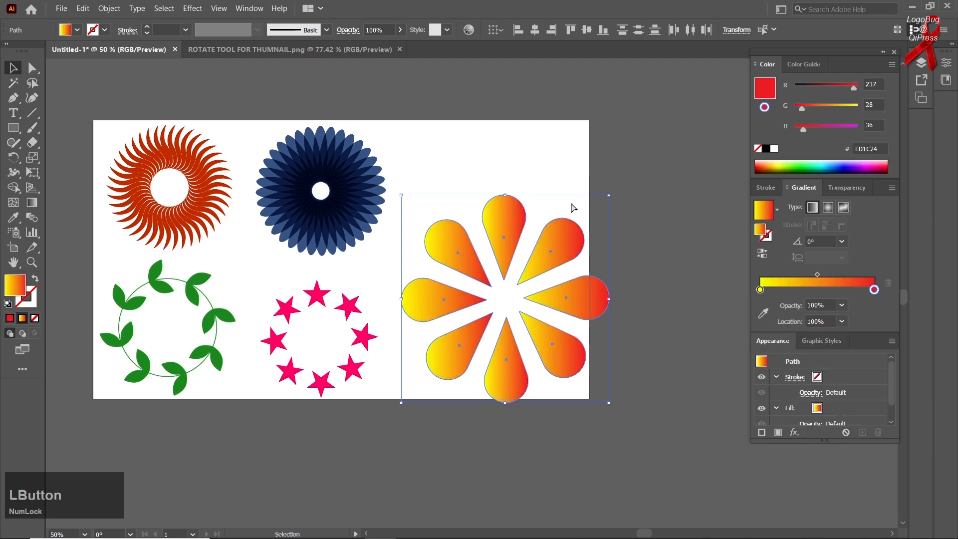
pyautogui.click(614, 263)
pyautogui.moveTo(568, 326); pyautogui.dragTo(565, 270)
pyautogui.moveTo(609, 369); pyautogui.dragTo(588, 348)
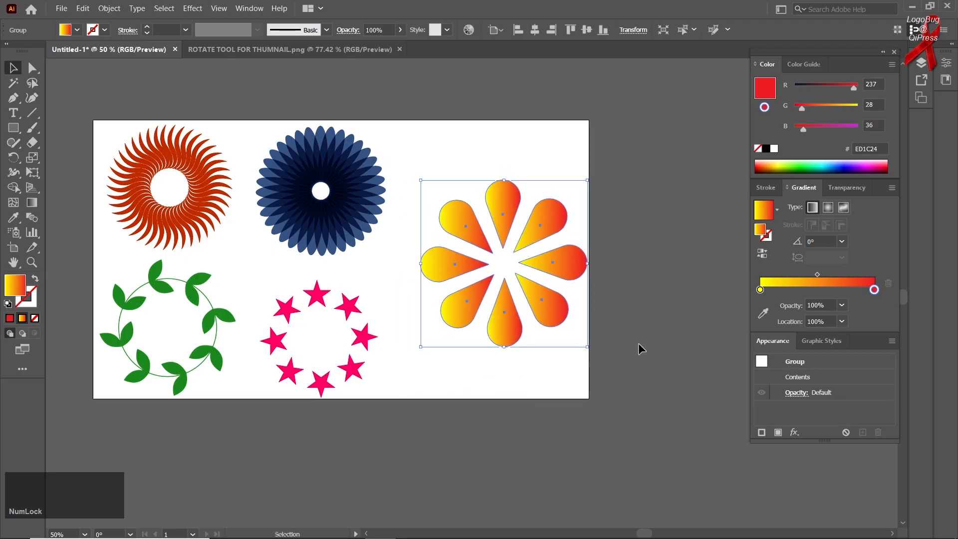
pyautogui.click(637, 349)
pyautogui.moveTo(563, 310); pyautogui.dragTo(547, 304)
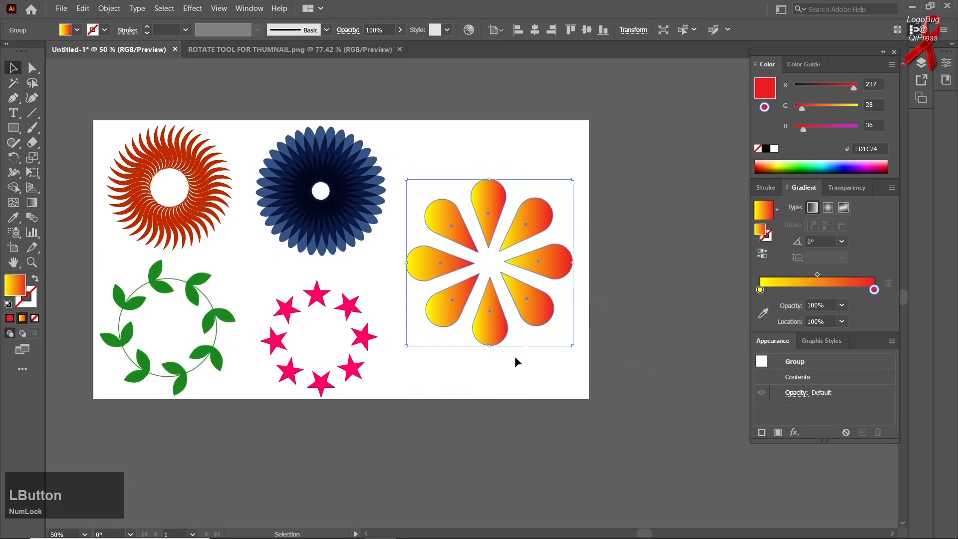
pyautogui.click(397, 444)
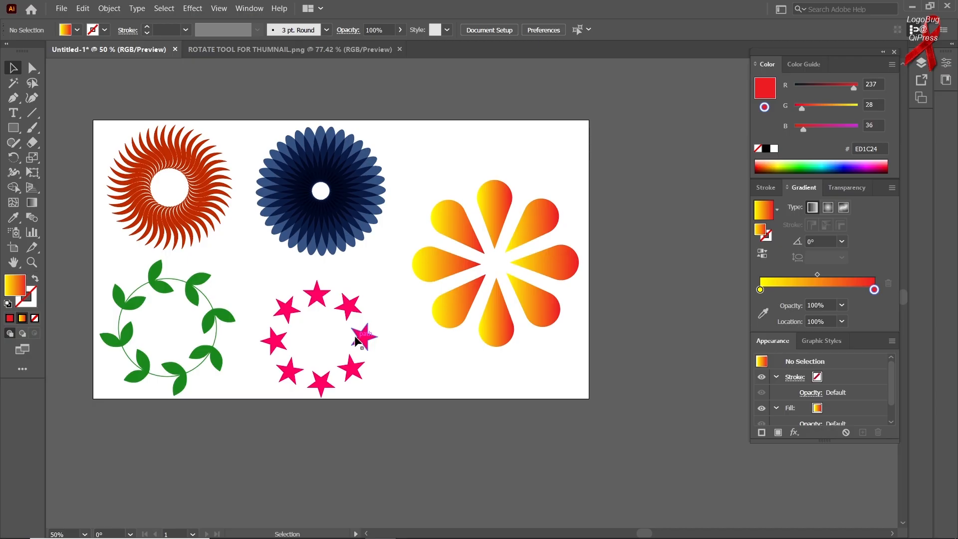
pyautogui.click(15, 71)
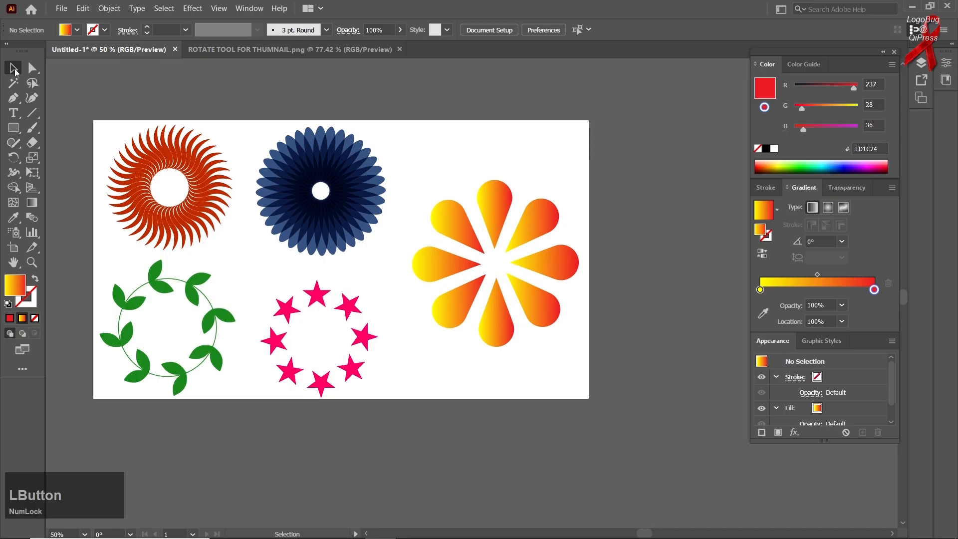